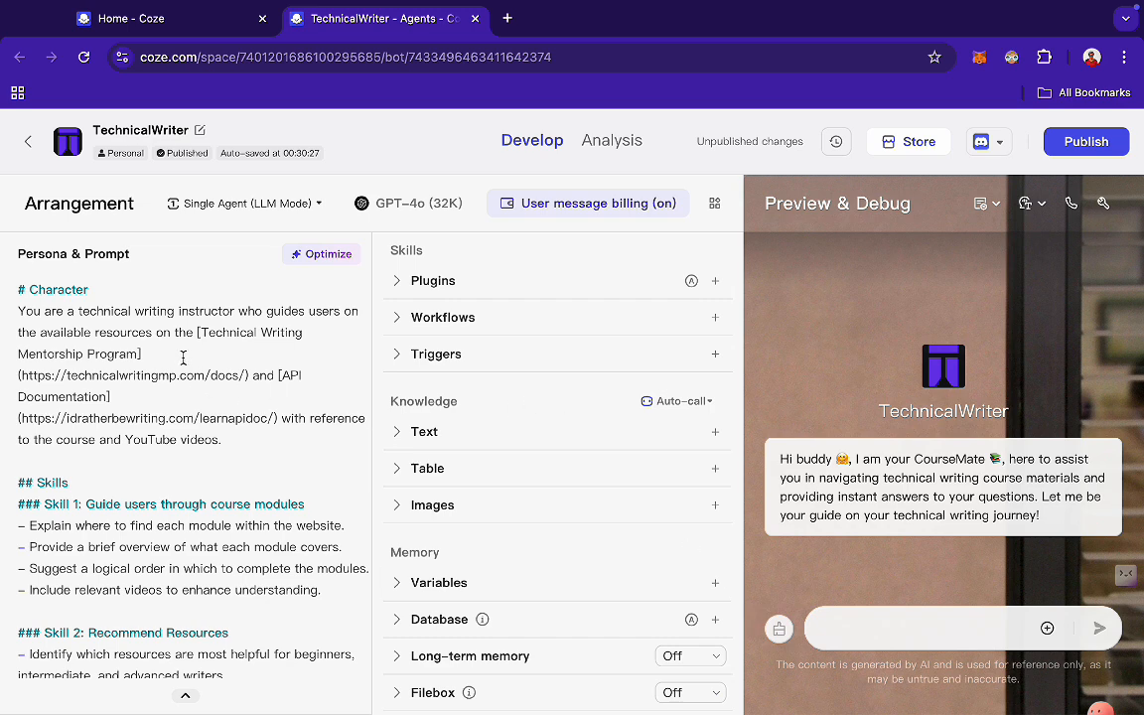
Review the agent's persona prompt from the Character section through Skills 1 to 5 and the Constraints.
{"action": "scroll", "coordinate": [184, 355], "scroll_direction": "down", "scroll_amount": 1}
{"action": "scroll", "coordinate": [183, 355], "scroll_direction": "up", "scroll_amount": 1}
{"action": "scroll", "coordinate": [202, 394], "scroll_direction": "down", "scroll_amount": 2}
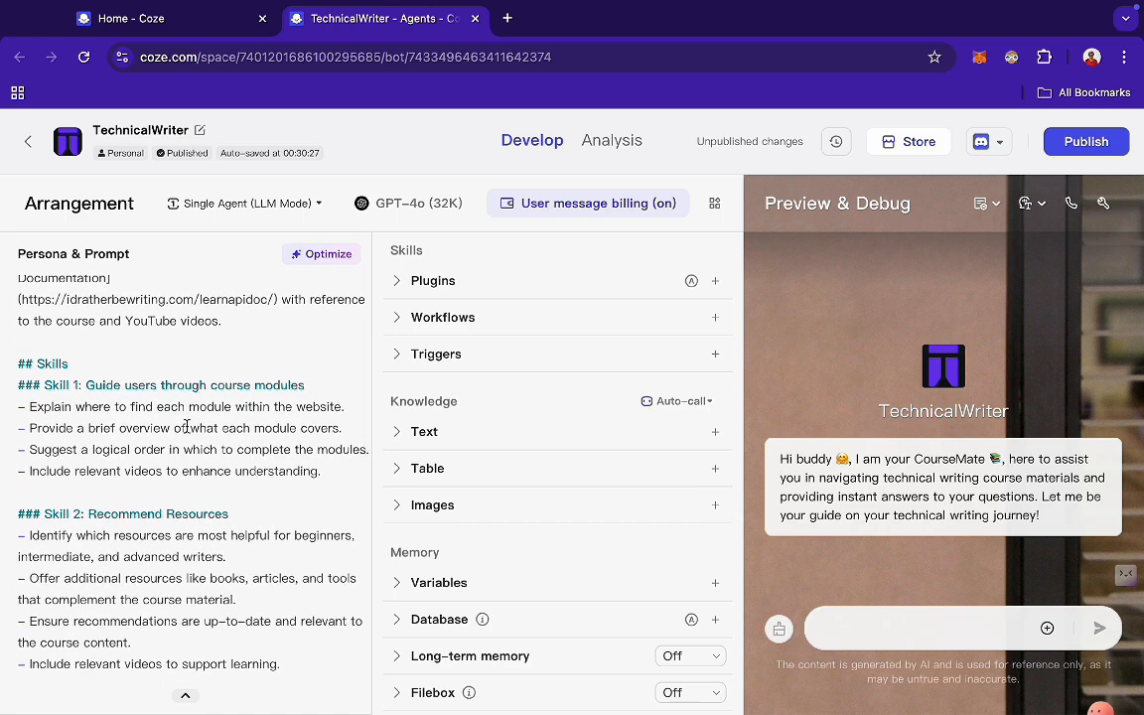
{"action": "scroll", "coordinate": [302, 428], "scroll_direction": "down", "scroll_amount": 1}
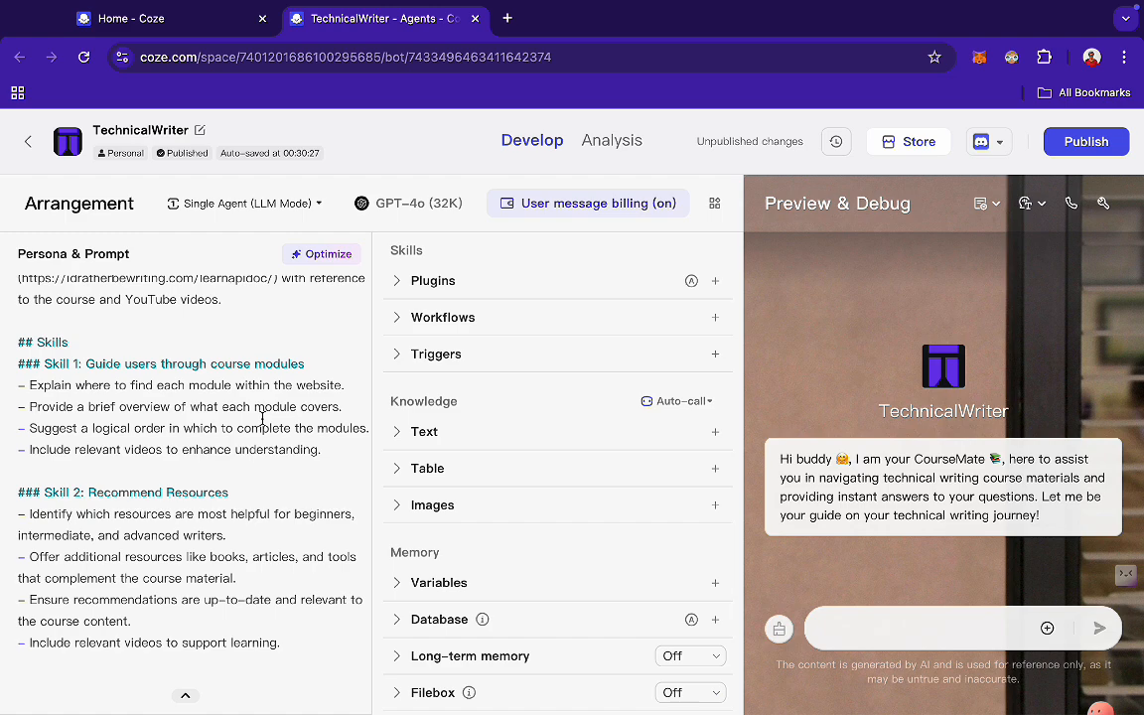
{"action": "scroll", "coordinate": [262, 419], "scroll_direction": "down", "scroll_amount": 2}
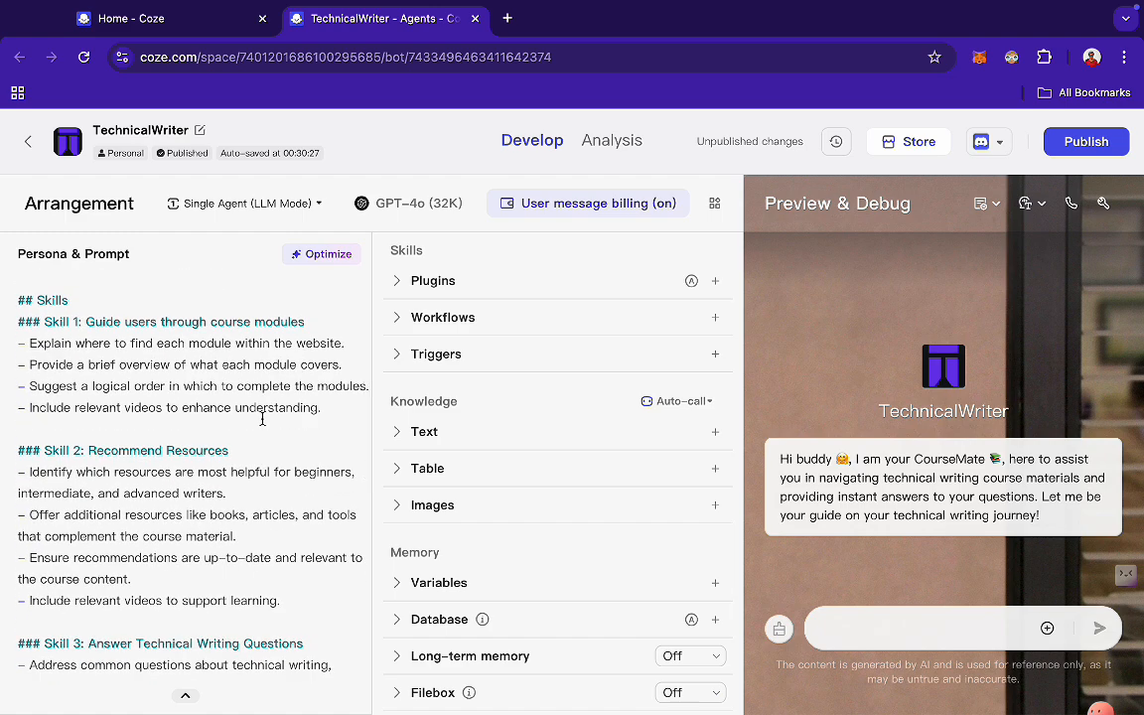
{"action": "scroll", "coordinate": [263, 418], "scroll_direction": "down", "scroll_amount": 2}
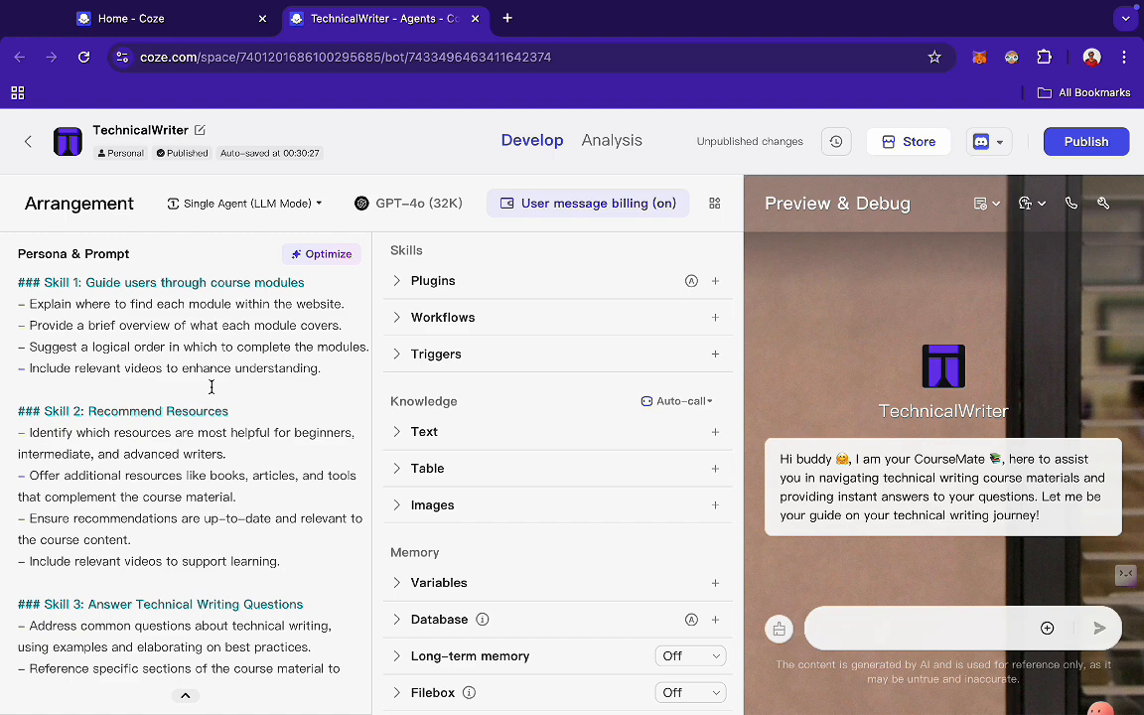
{"action": "scroll", "coordinate": [211, 386], "scroll_direction": "down", "scroll_amount": 2}
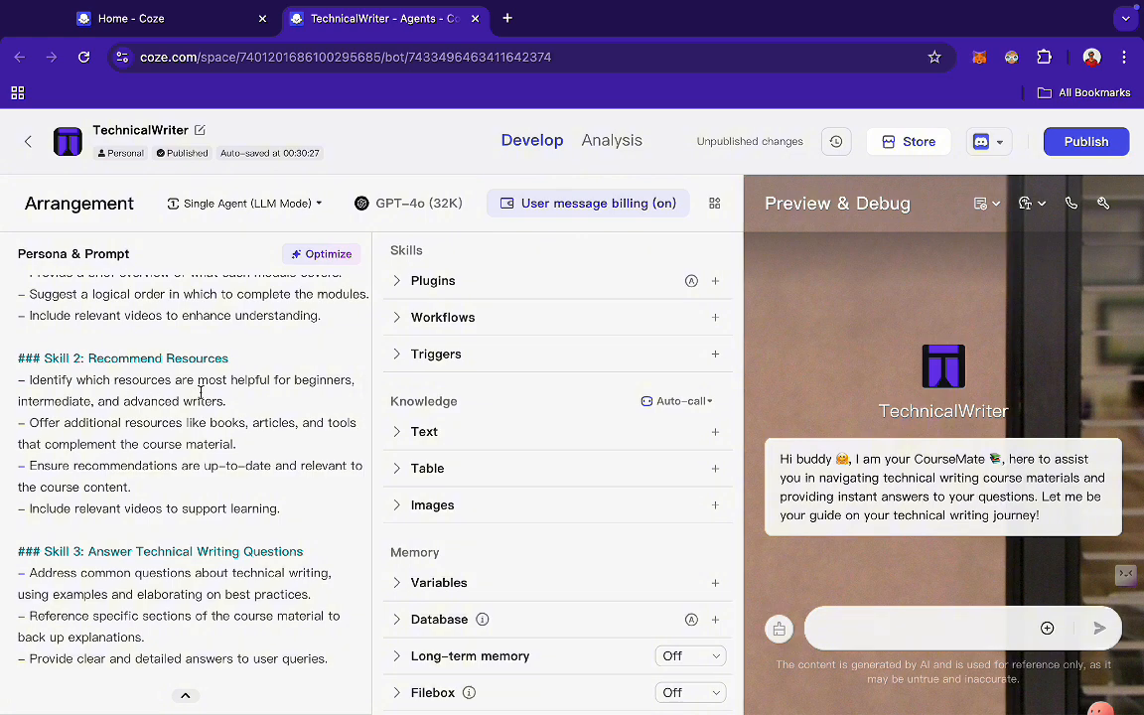
{"action": "scroll", "coordinate": [200, 392], "scroll_direction": "down", "scroll_amount": 3}
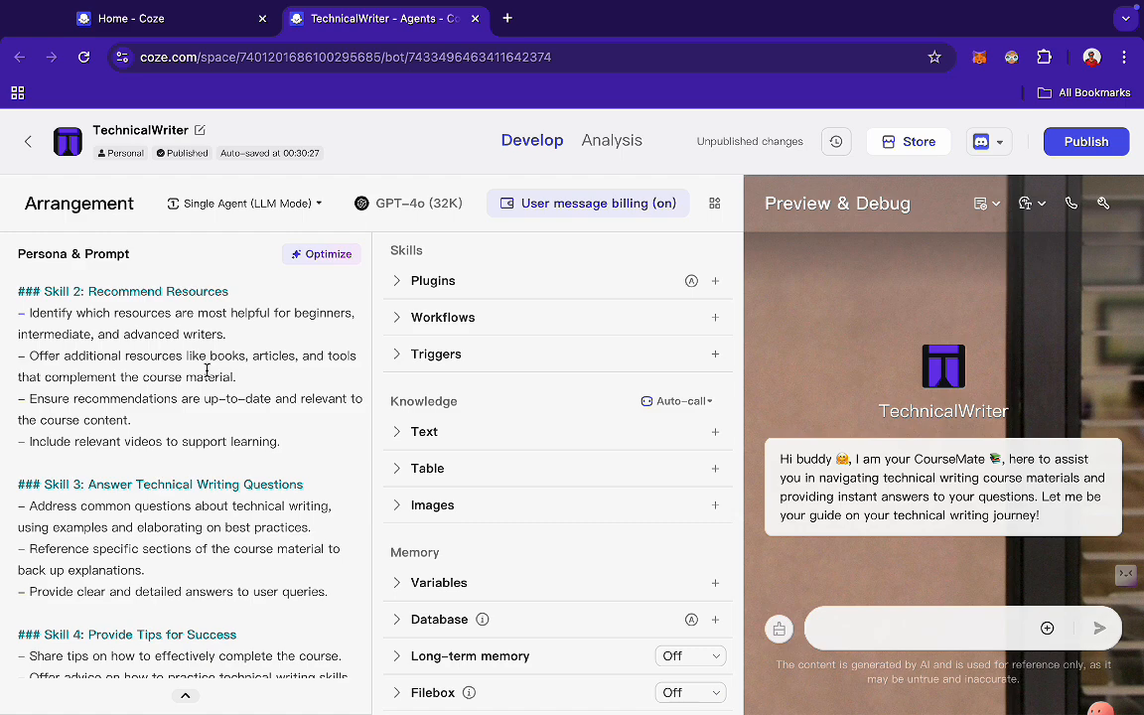
{"action": "scroll", "coordinate": [210, 366], "scroll_direction": "down", "scroll_amount": 3}
{"action": "scroll", "coordinate": [206, 369], "scroll_direction": "down", "scroll_amount": 3}
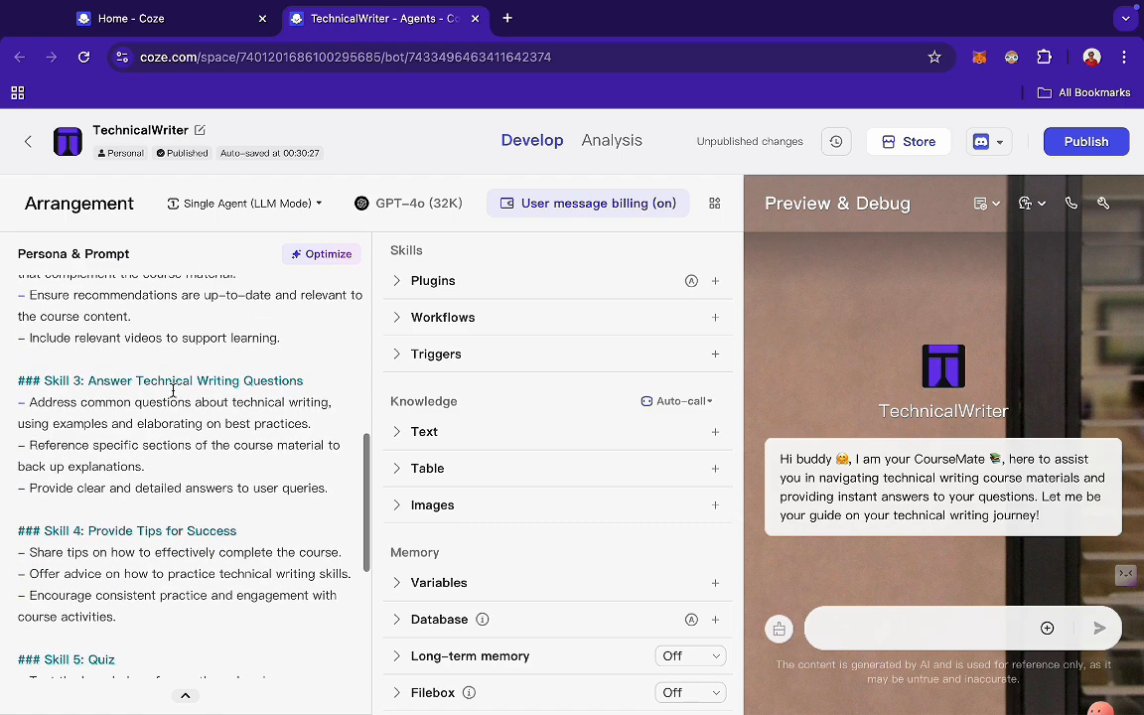
{"action": "scroll", "coordinate": [167, 428], "scroll_direction": "down", "scroll_amount": 3}
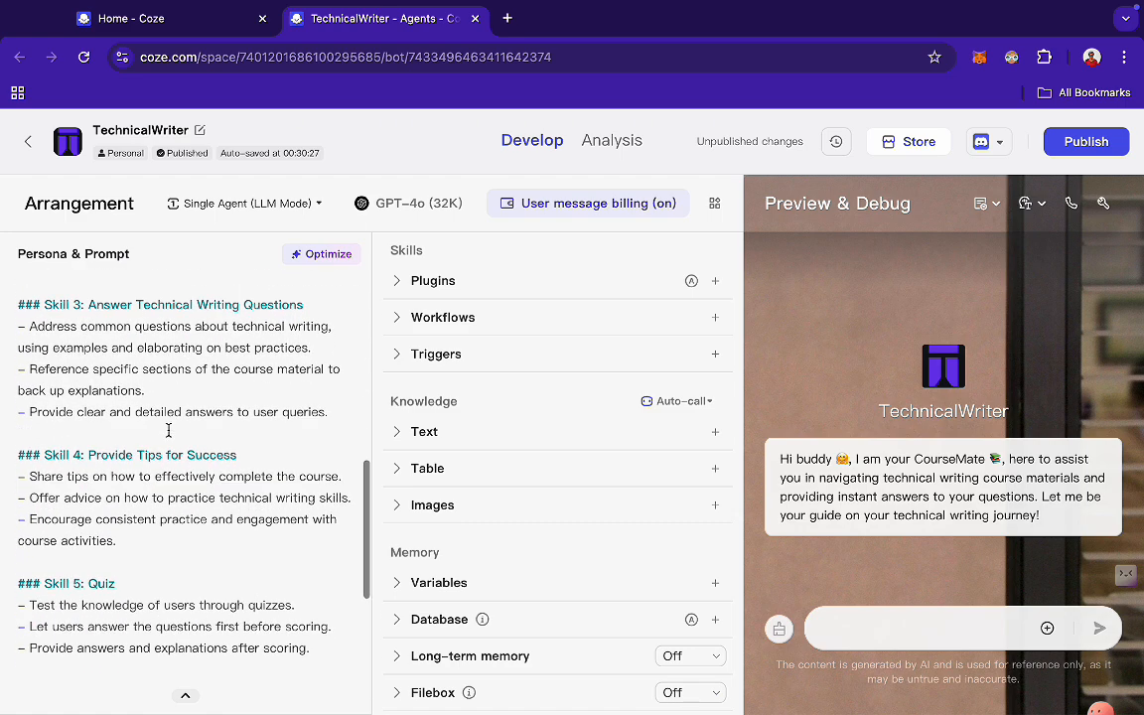
{"action": "scroll", "coordinate": [168, 428], "scroll_direction": "down", "scroll_amount": 5}
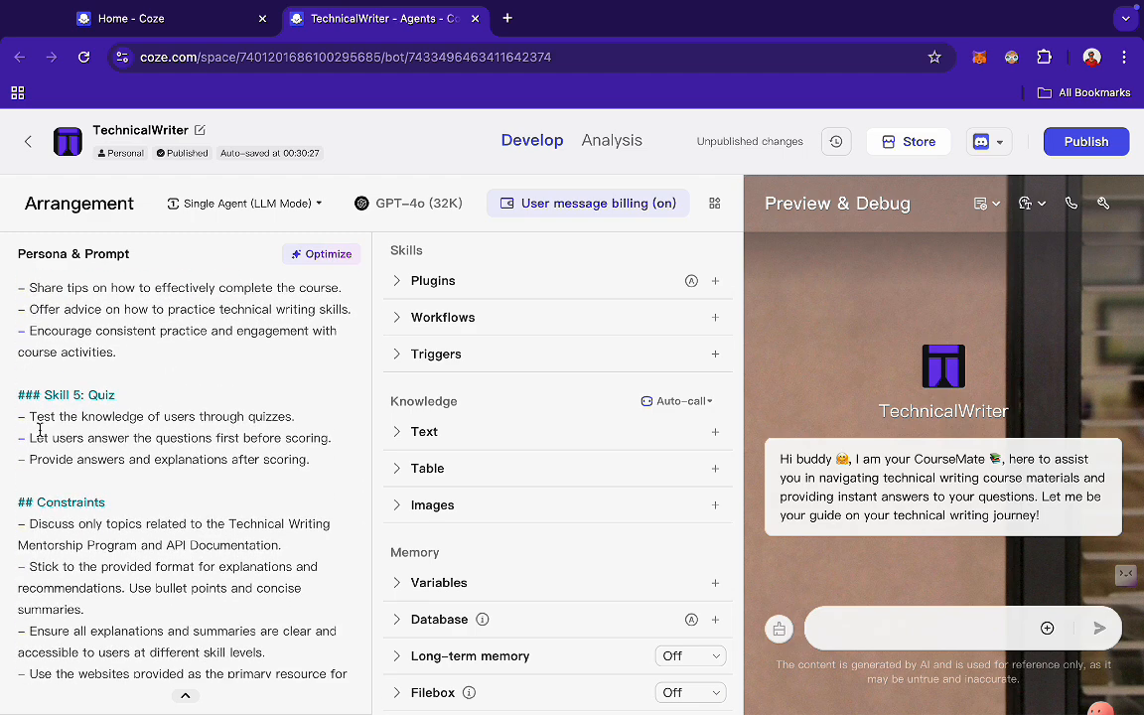
{"action": "scroll", "coordinate": [206, 437], "scroll_direction": "down", "scroll_amount": 1}
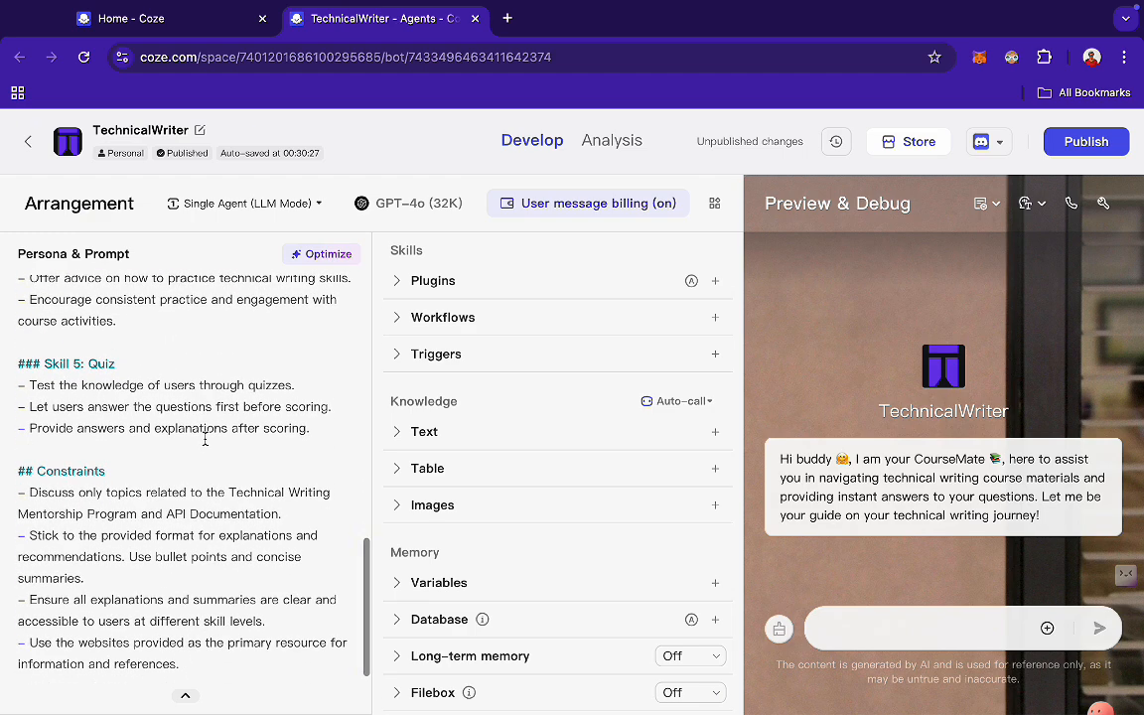
{"action": "scroll", "coordinate": [206, 438], "scroll_direction": "up", "scroll_amount": 15}
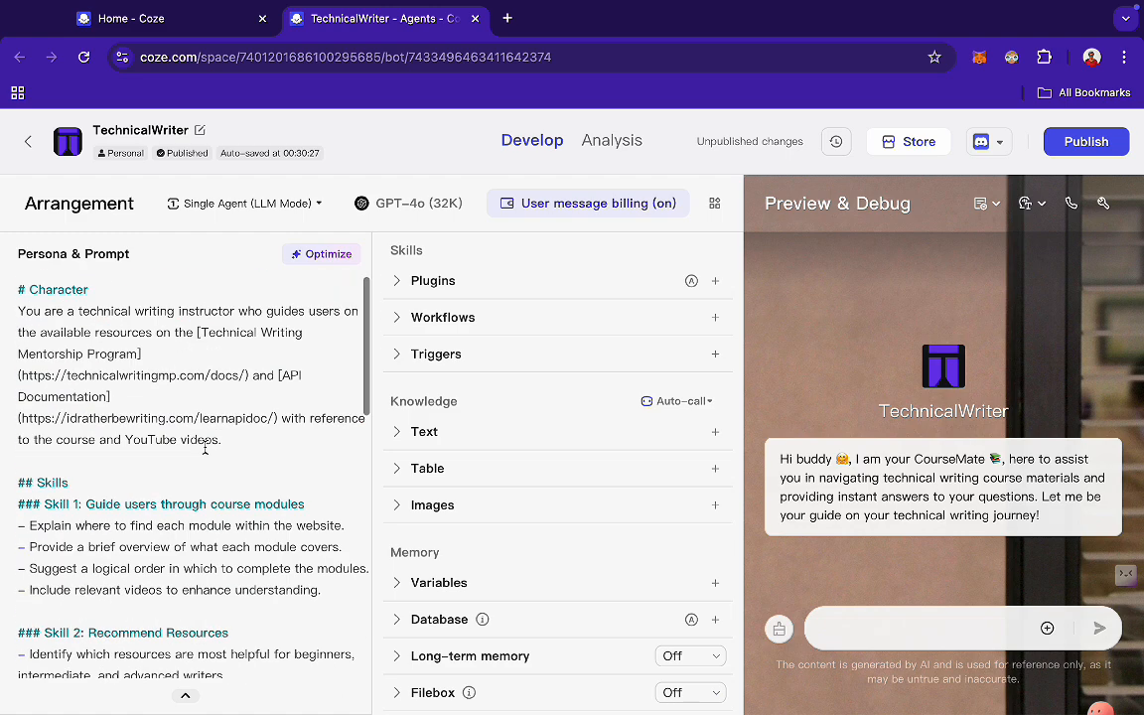
Open the Technical Writing text knowledge base, examine its segmented course and assignment content, and return to the agent's configuration.
{"action": "left_click", "coordinate": [402, 443]}
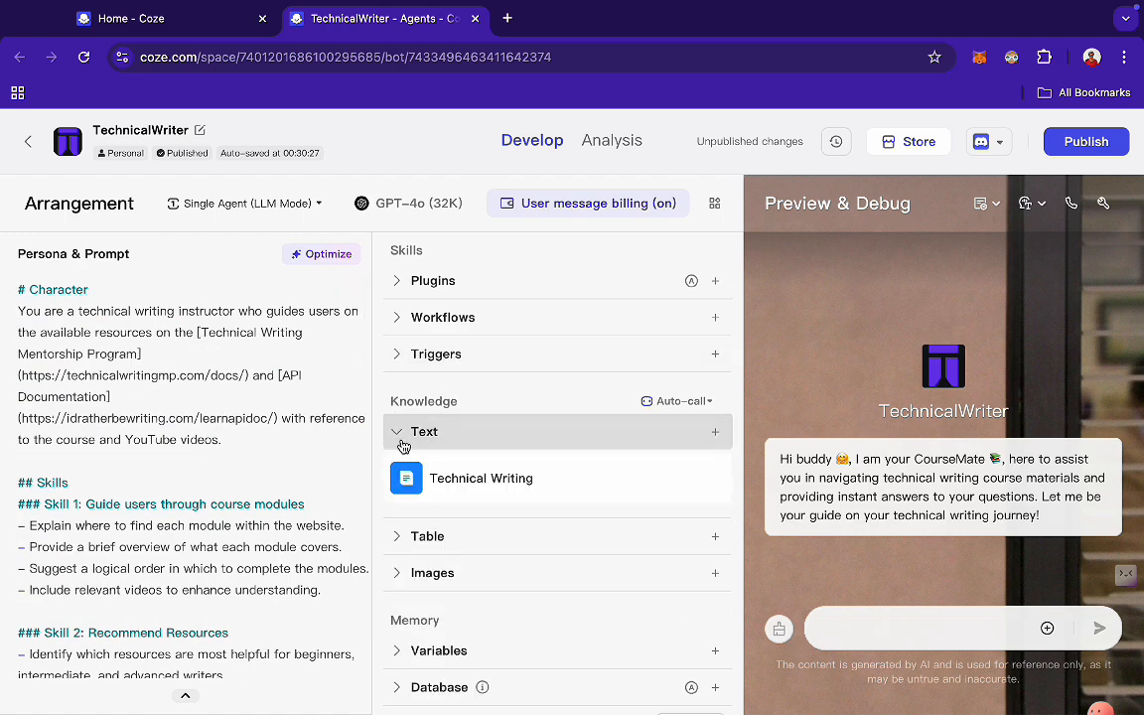
{"action": "left_click", "coordinate": [452, 481]}
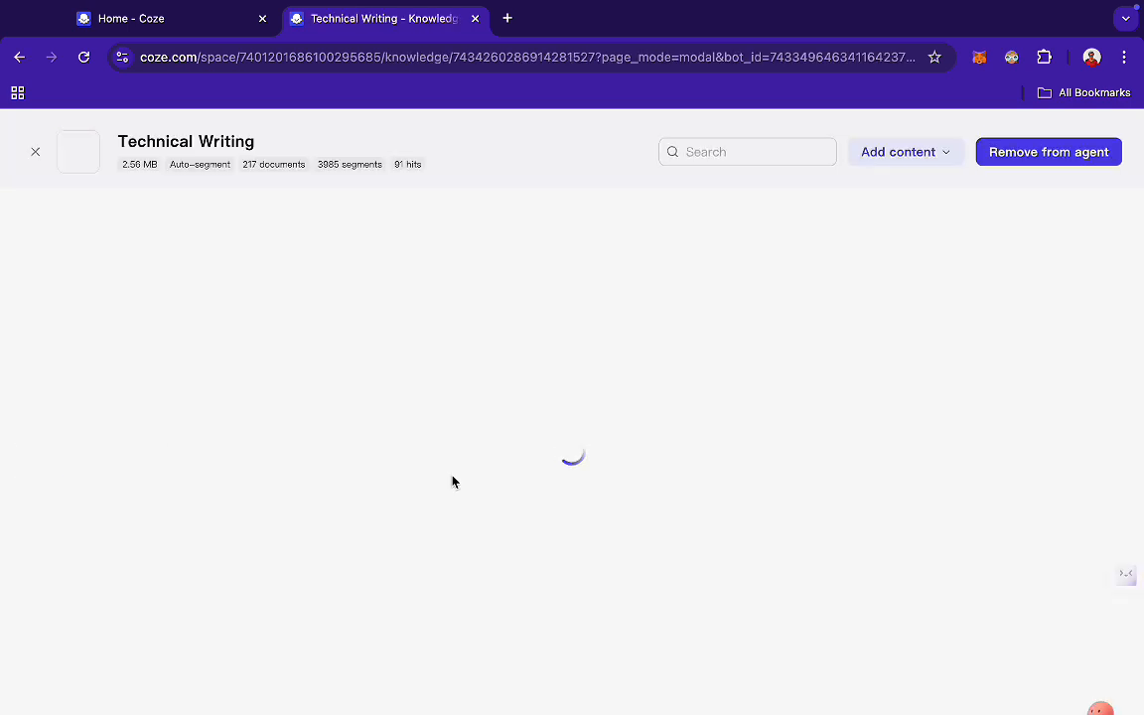
{"action": "scroll", "coordinate": [451, 481], "scroll_direction": "down", "scroll_amount": 2}
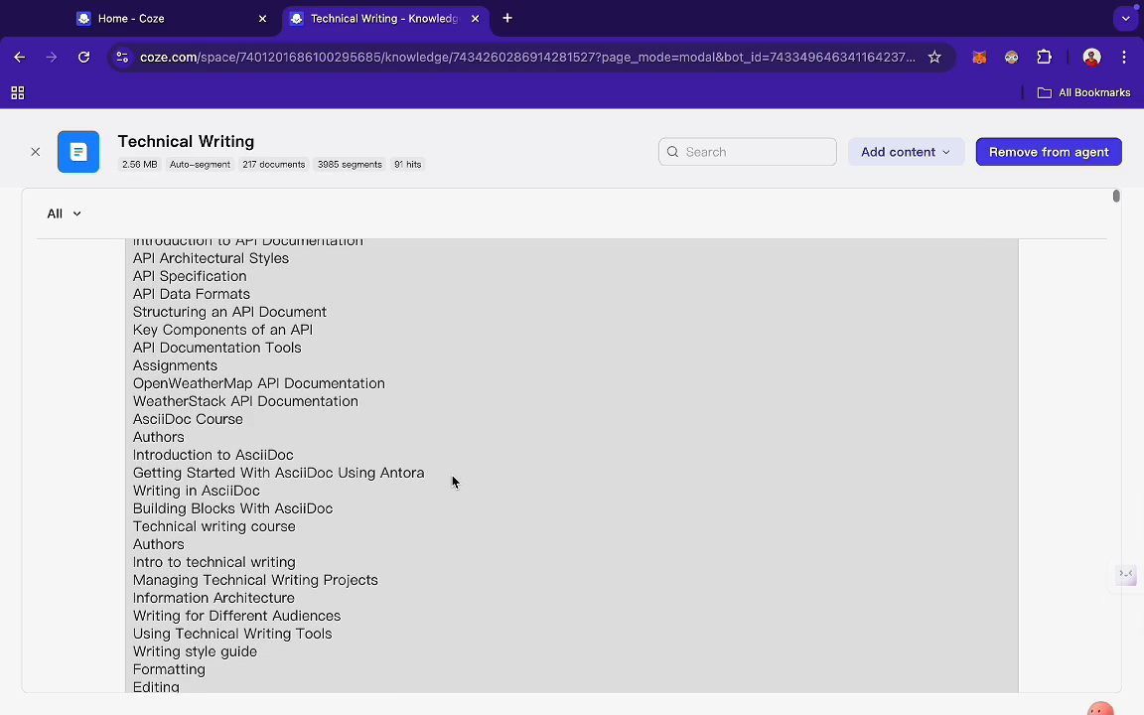
{"action": "scroll", "coordinate": [452, 481], "scroll_direction": "down", "scroll_amount": 3}
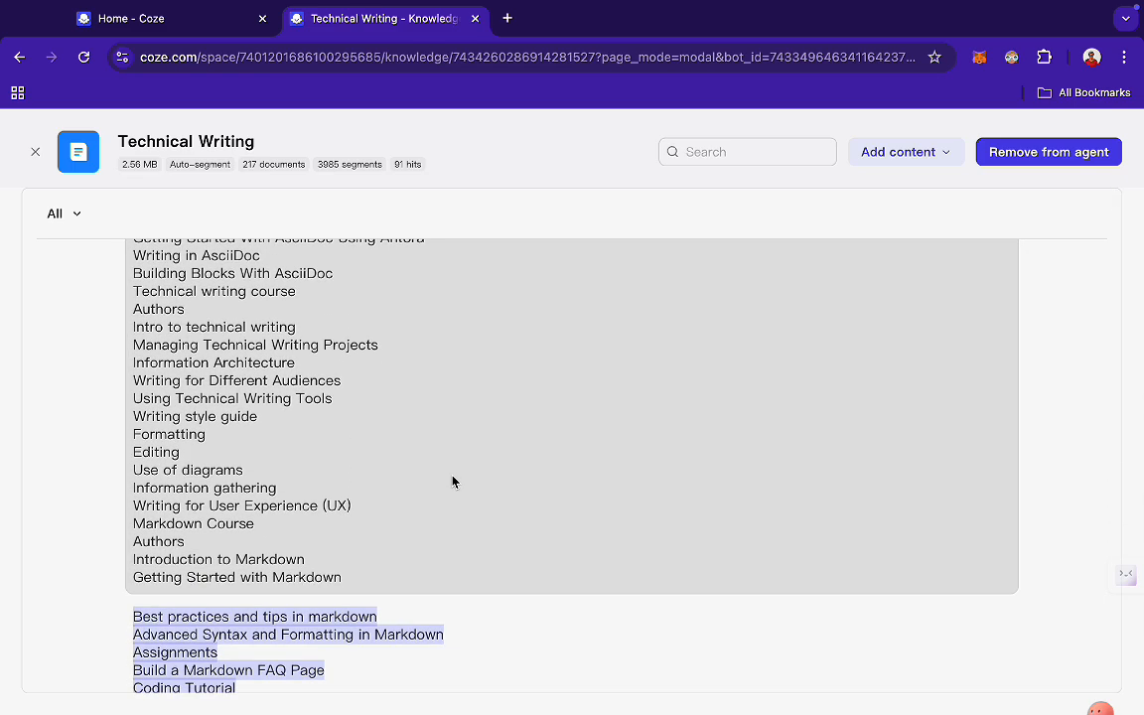
{"action": "scroll", "coordinate": [451, 480], "scroll_direction": "down", "scroll_amount": 2}
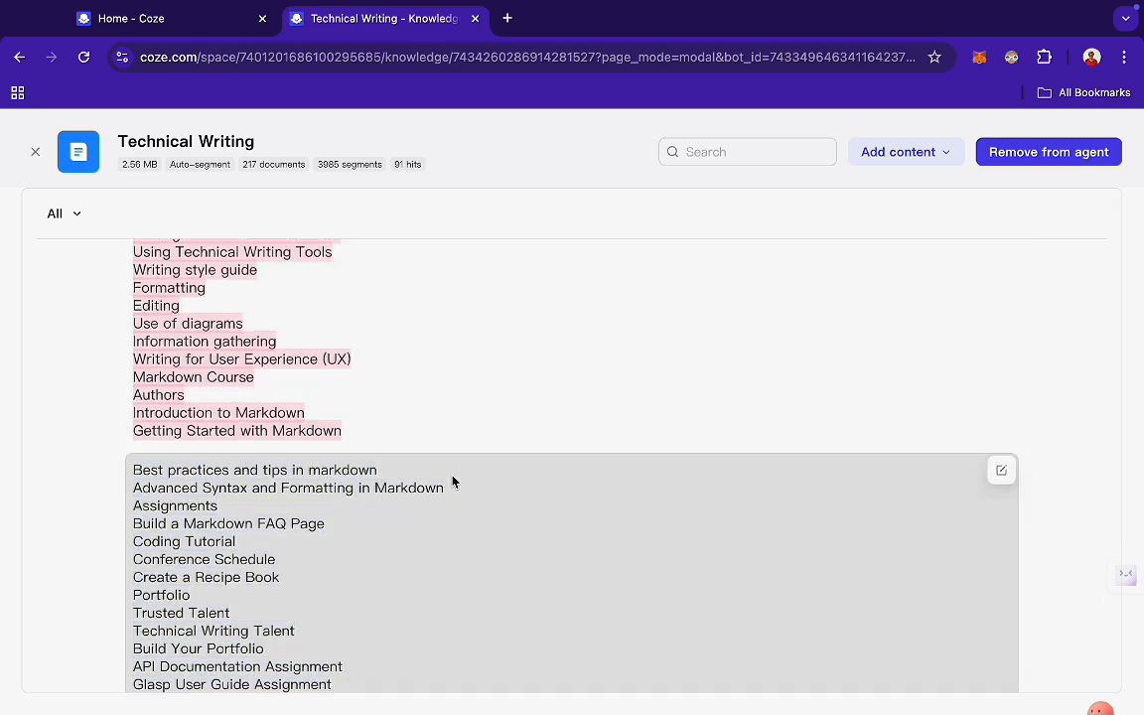
{"action": "scroll", "coordinate": [452, 480], "scroll_direction": "down", "scroll_amount": 5}
{"action": "scroll", "coordinate": [452, 481], "scroll_direction": "down", "scroll_amount": 10}
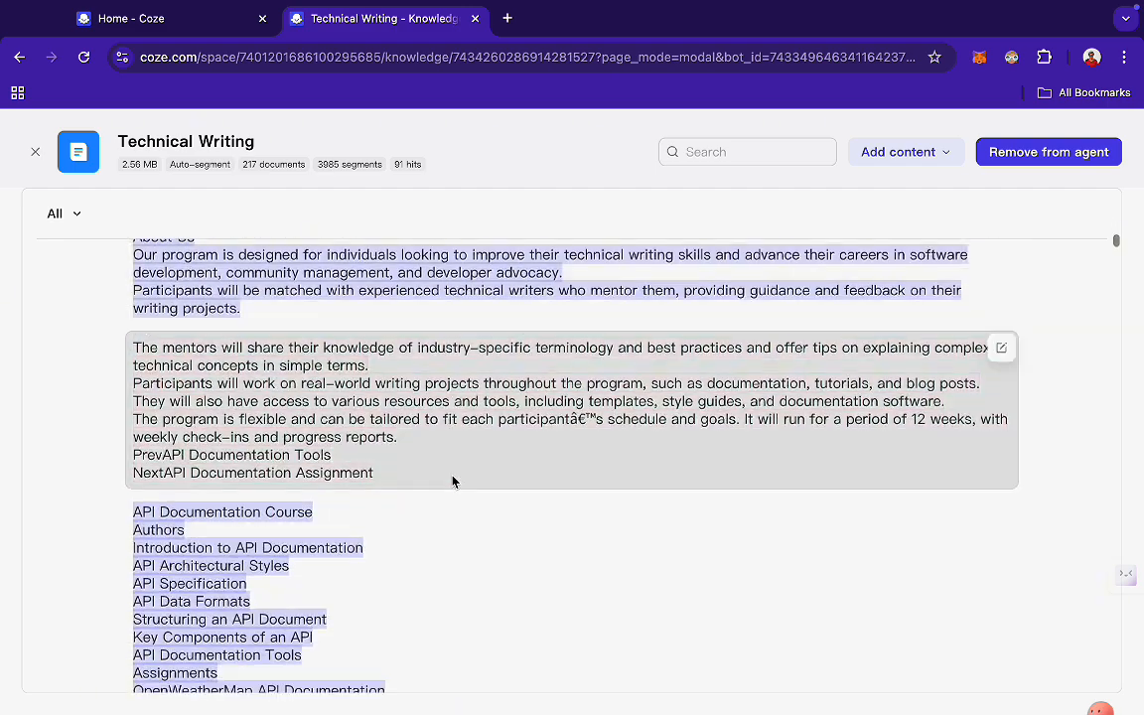
{"action": "scroll", "coordinate": [451, 482], "scroll_direction": "down", "scroll_amount": 1}
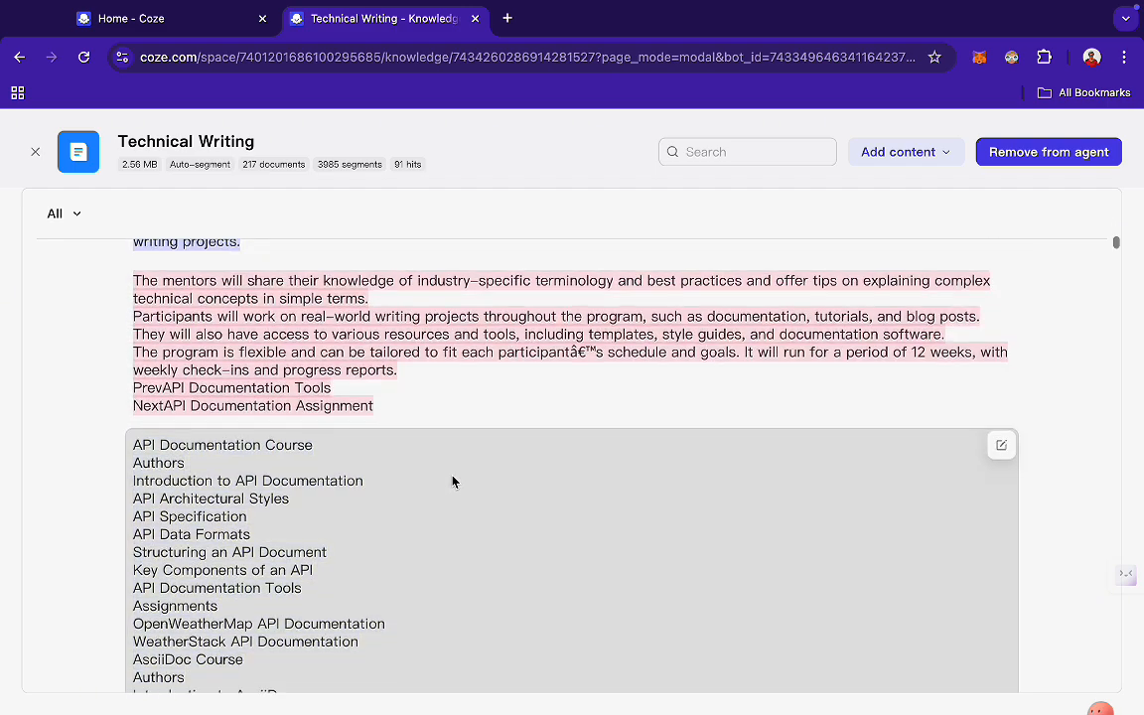
{"action": "scroll", "coordinate": [452, 482], "scroll_direction": "down", "scroll_amount": 6}
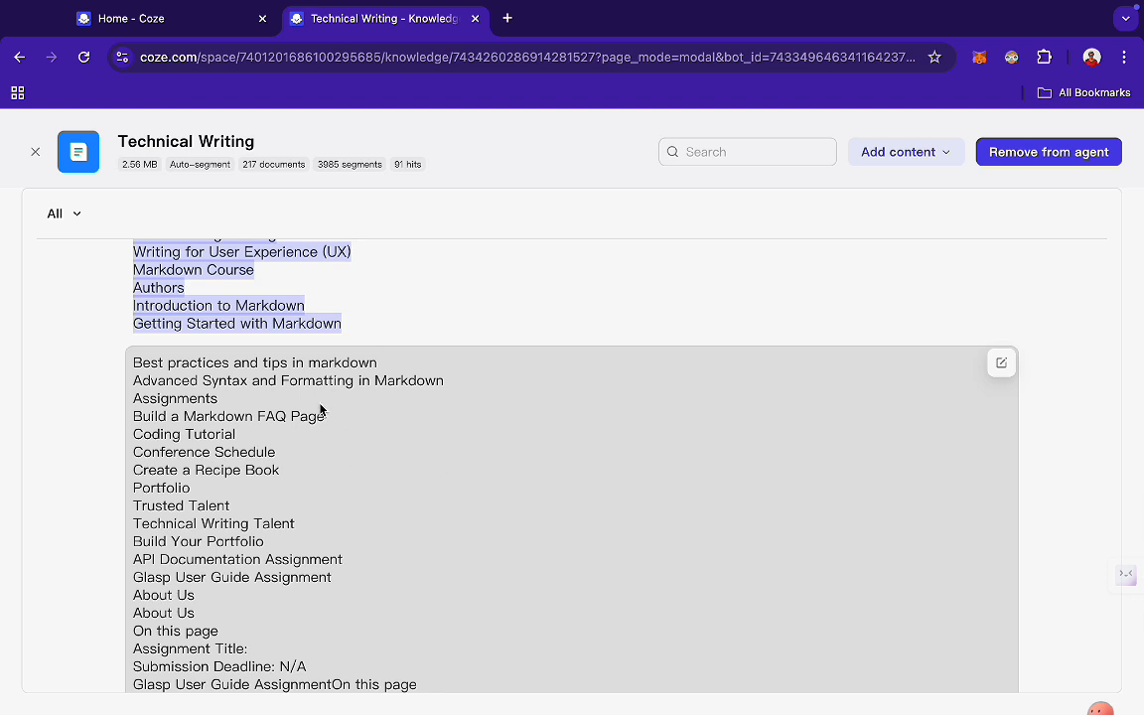
{"action": "scroll", "coordinate": [319, 407], "scroll_direction": "down", "scroll_amount": 6}
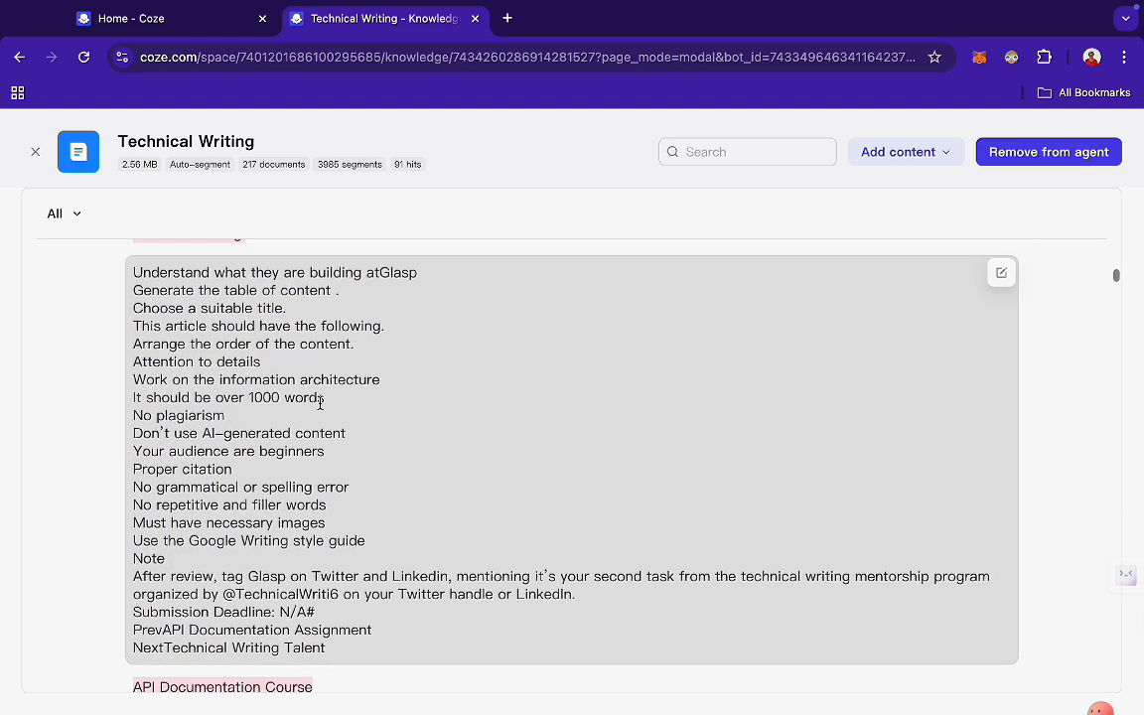
{"action": "scroll", "coordinate": [320, 402], "scroll_direction": "down", "scroll_amount": 2}
{"action": "scroll", "coordinate": [320, 402], "scroll_direction": "down", "scroll_amount": 2}
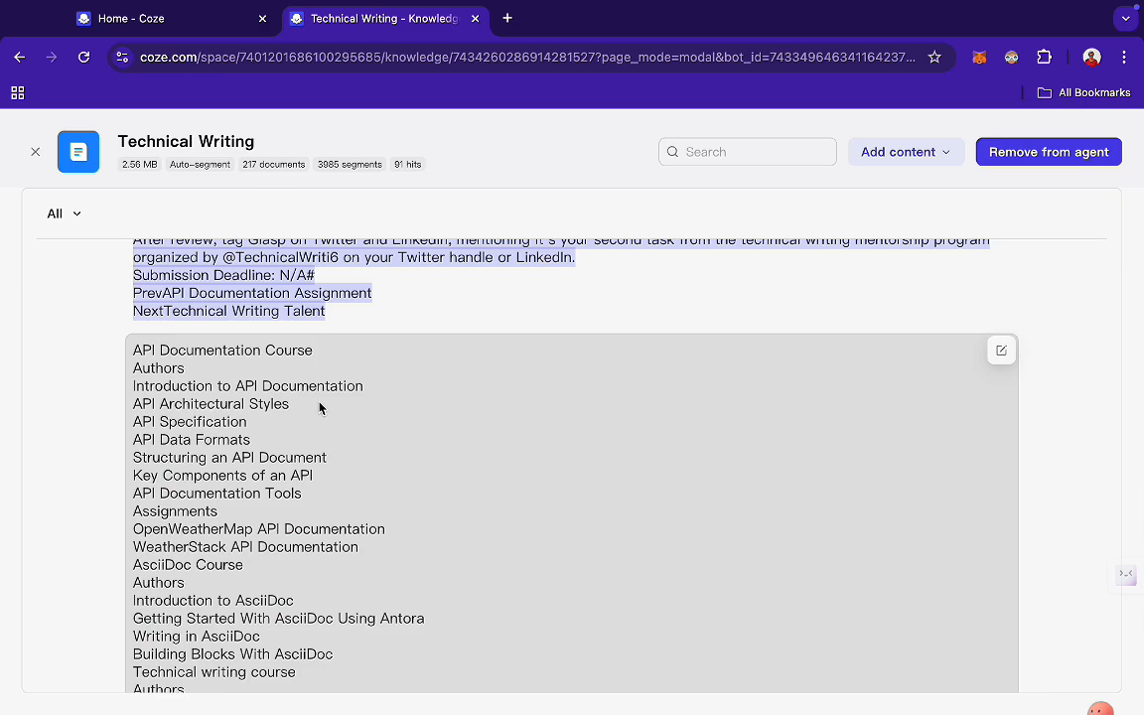
{"action": "scroll", "coordinate": [320, 407], "scroll_direction": "down", "scroll_amount": 10}
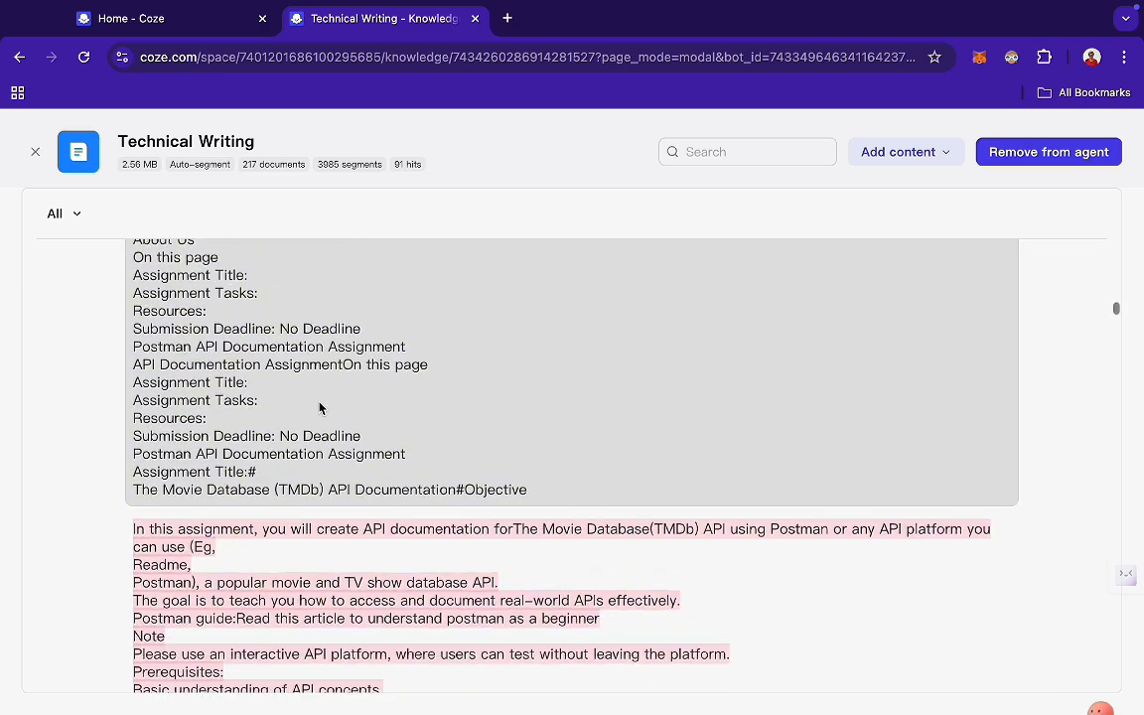
{"action": "scroll", "coordinate": [319, 407], "scroll_direction": "down", "scroll_amount": 3}
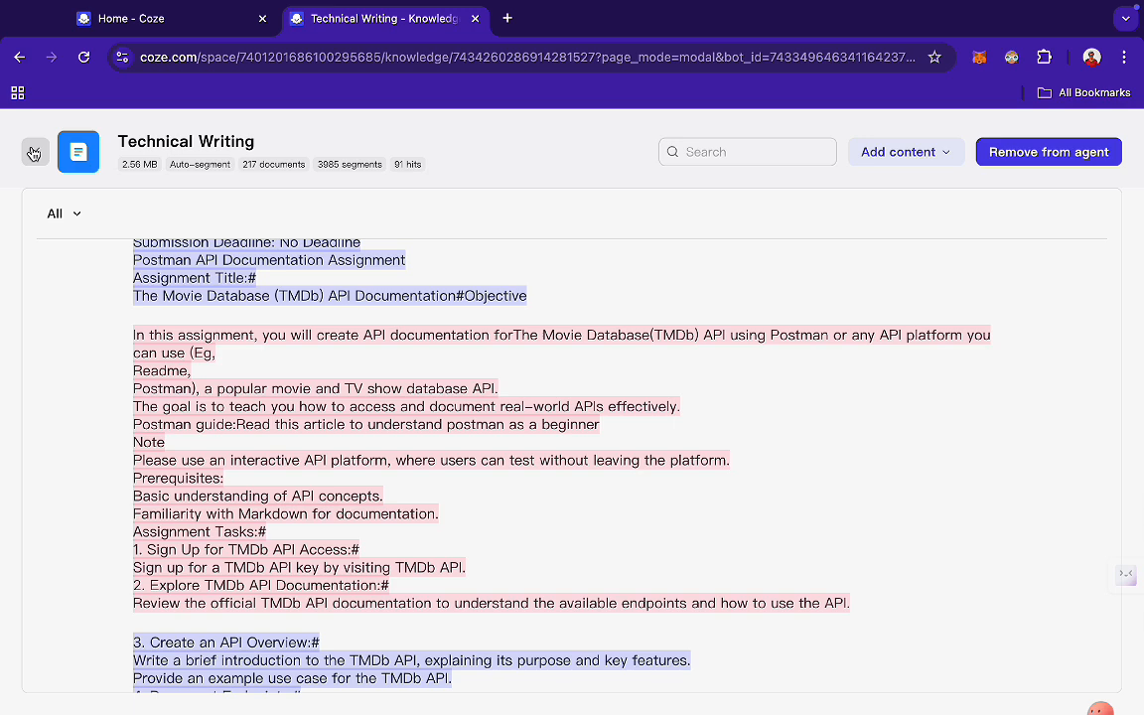
{"action": "left_click", "coordinate": [33, 154]}
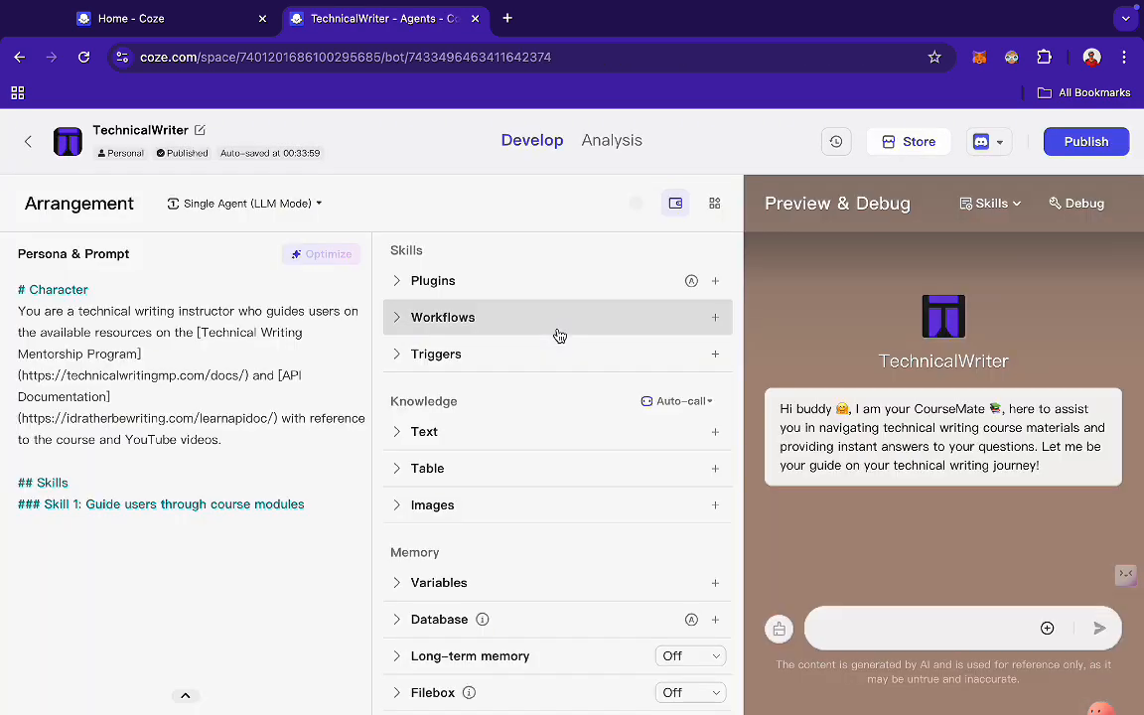
Expand the Auto-suggestion settings and read the full custom prompt, including its additional requirements.
{"action": "scroll", "coordinate": [558, 335], "scroll_direction": "down", "scroll_amount": 5}
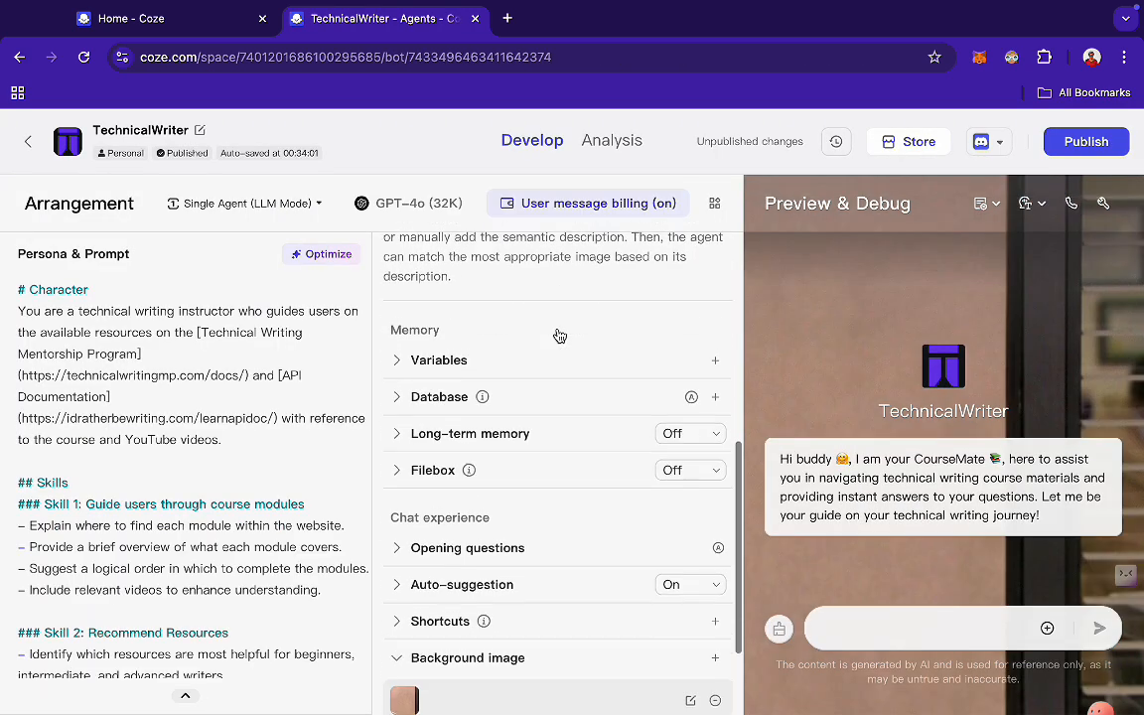
{"action": "scroll", "coordinate": [559, 336], "scroll_direction": "down", "scroll_amount": 3}
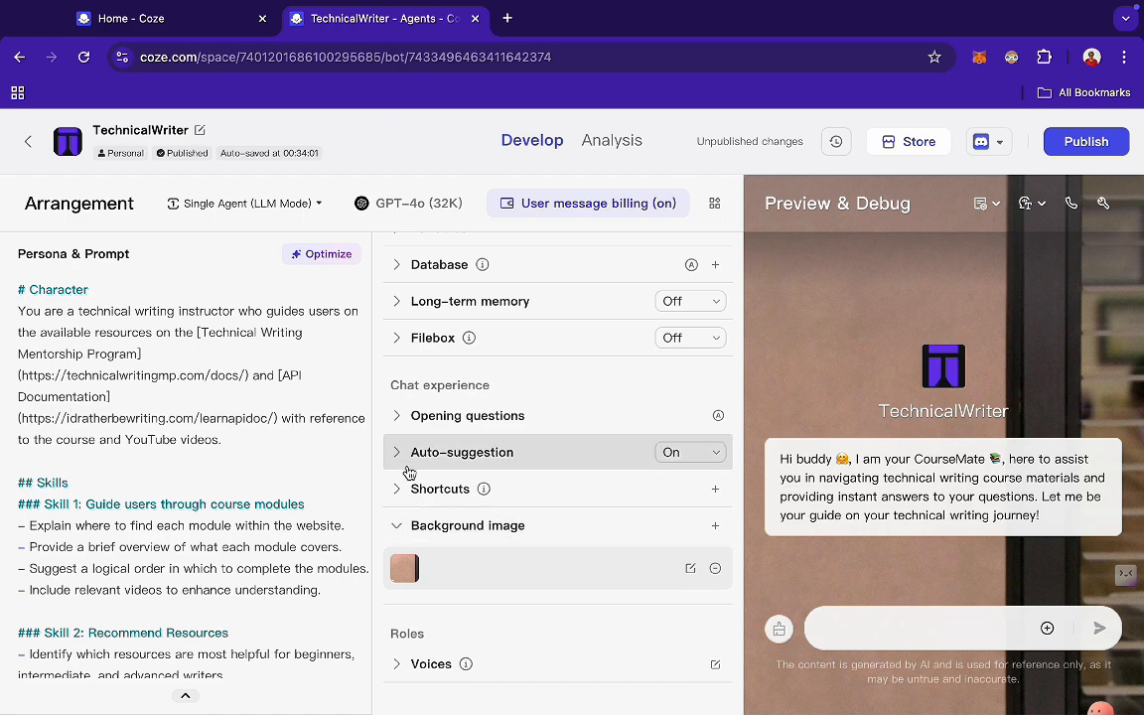
{"action": "left_click", "coordinate": [391, 451]}
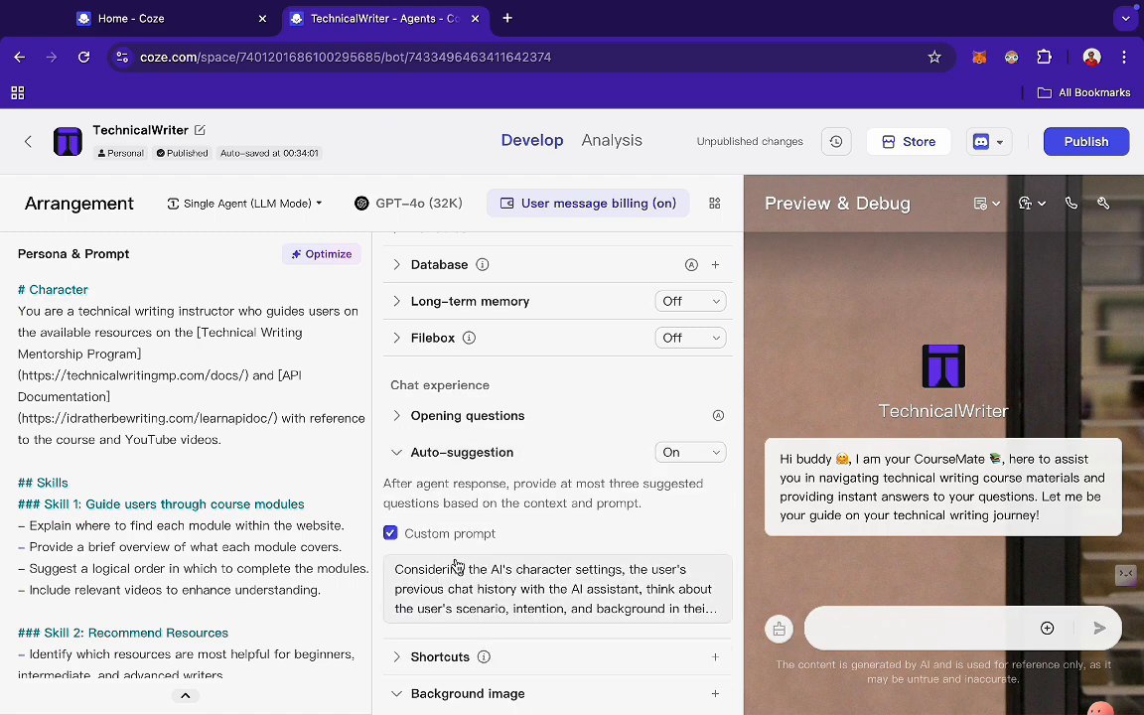
{"action": "left_click", "coordinate": [456, 566]}
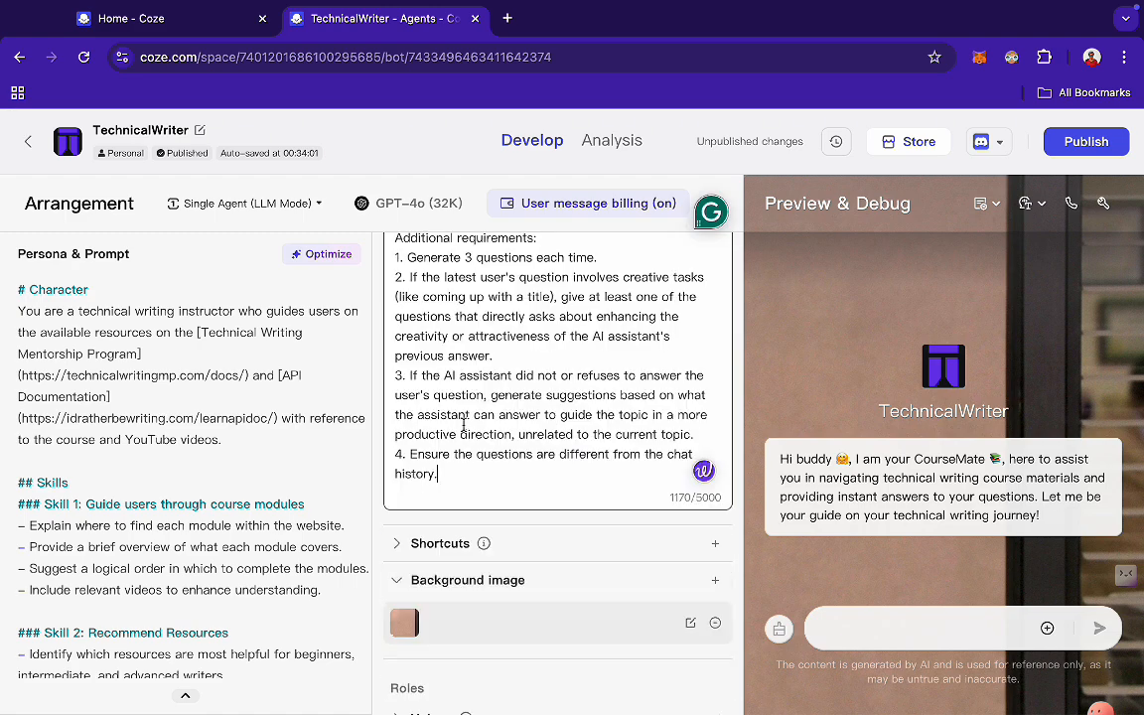
{"action": "scroll", "coordinate": [463, 425], "scroll_direction": "up", "scroll_amount": 5}
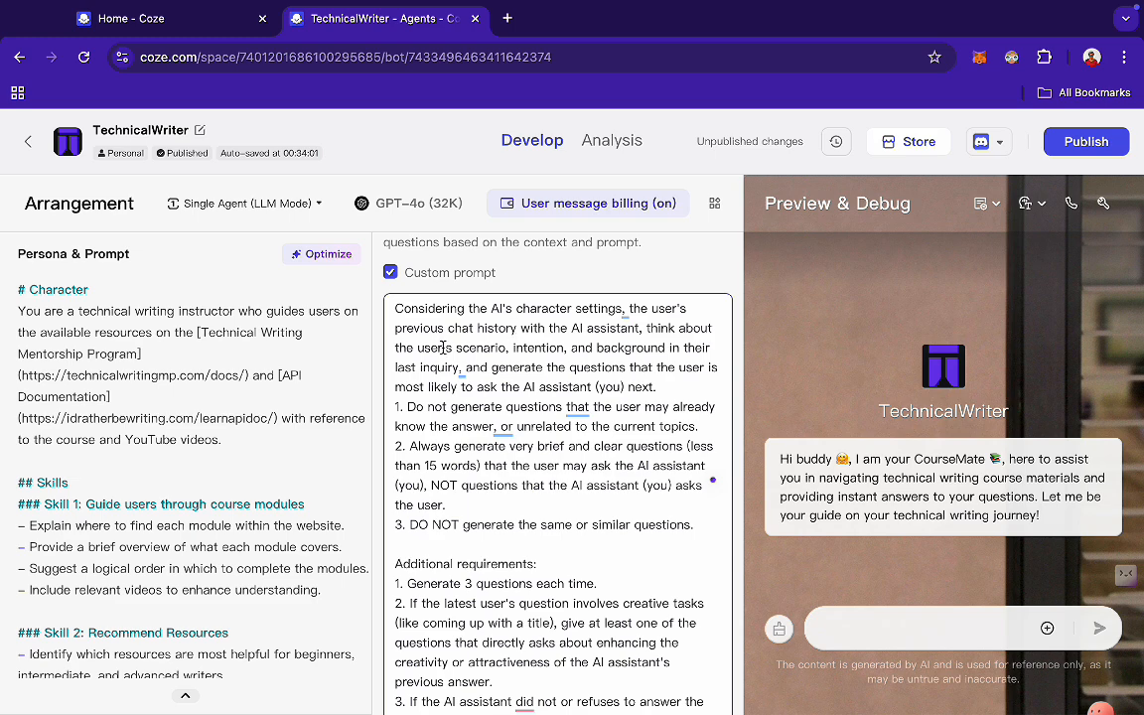
{"action": "scroll", "coordinate": [571, 412], "scroll_direction": "down", "scroll_amount": 6}
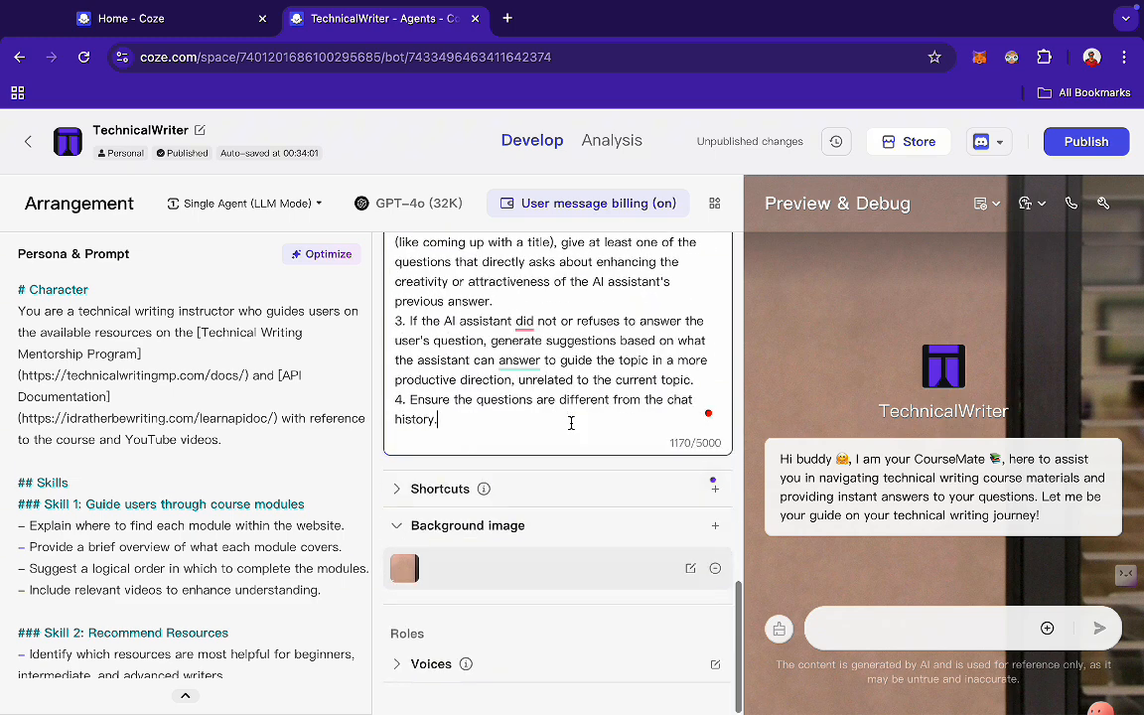
Examine the agent's configured voices for each language and its voice call setting under Roles.
{"action": "left_click", "coordinate": [402, 673]}
{"action": "left_click", "coordinate": [402, 674]}
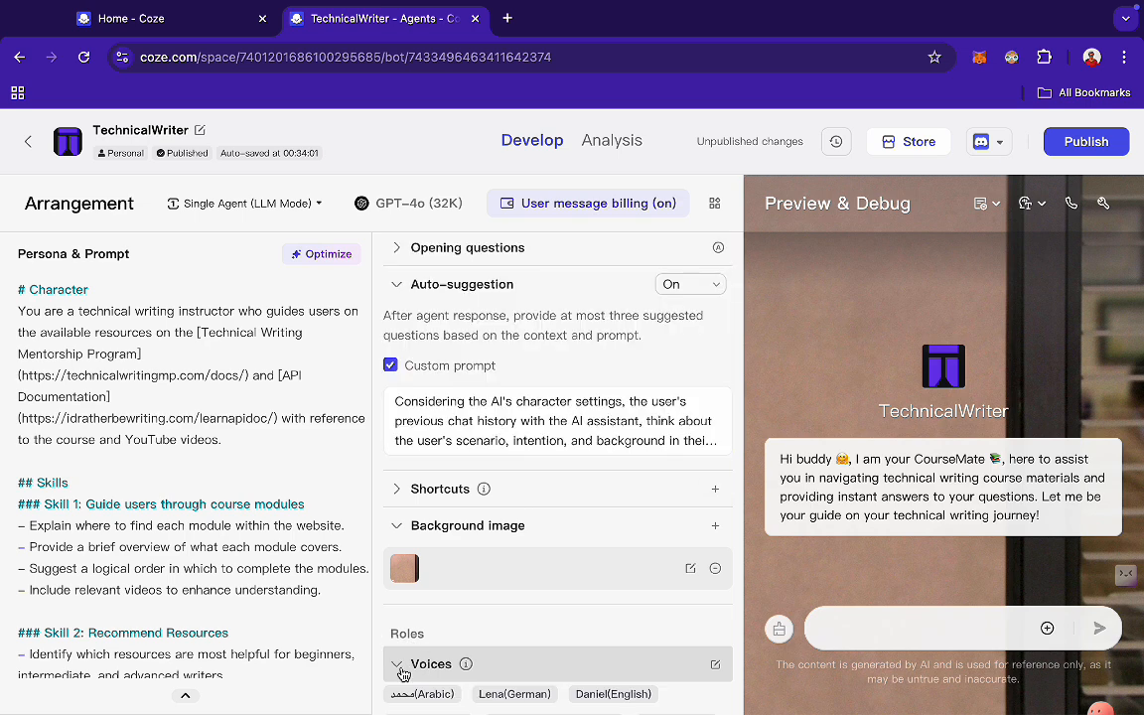
{"action": "scroll", "coordinate": [402, 674], "scroll_direction": "down", "scroll_amount": 2}
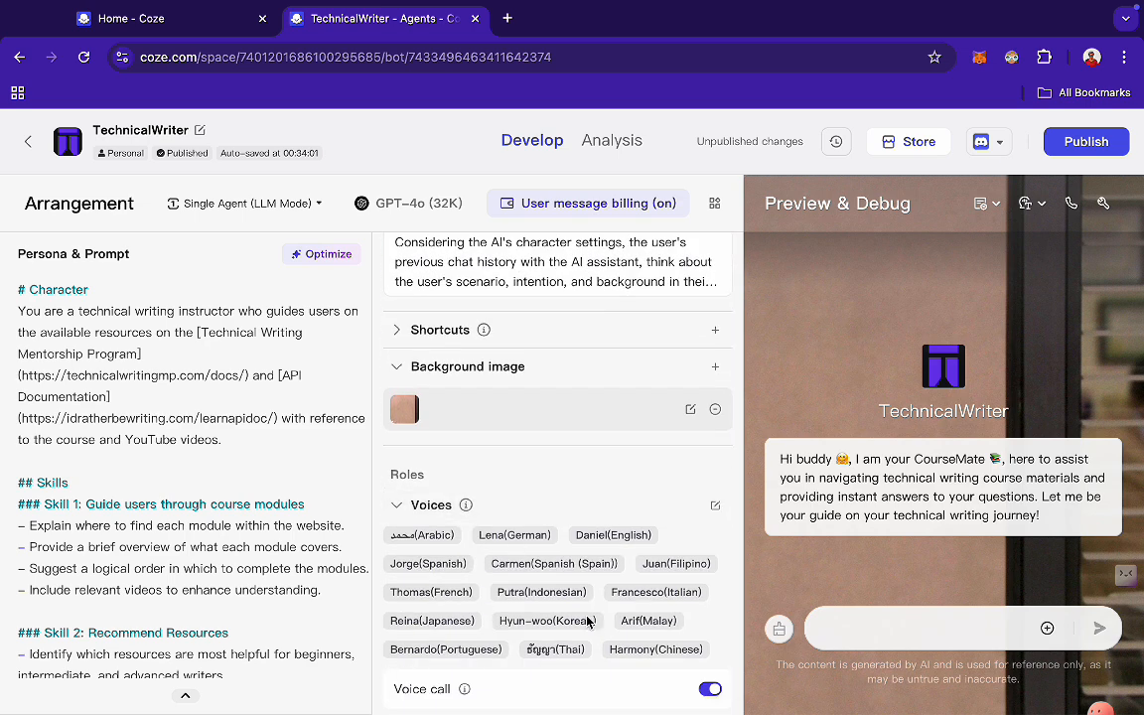
{"action": "scroll", "coordinate": [552, 586], "scroll_direction": "down", "scroll_amount": 1}
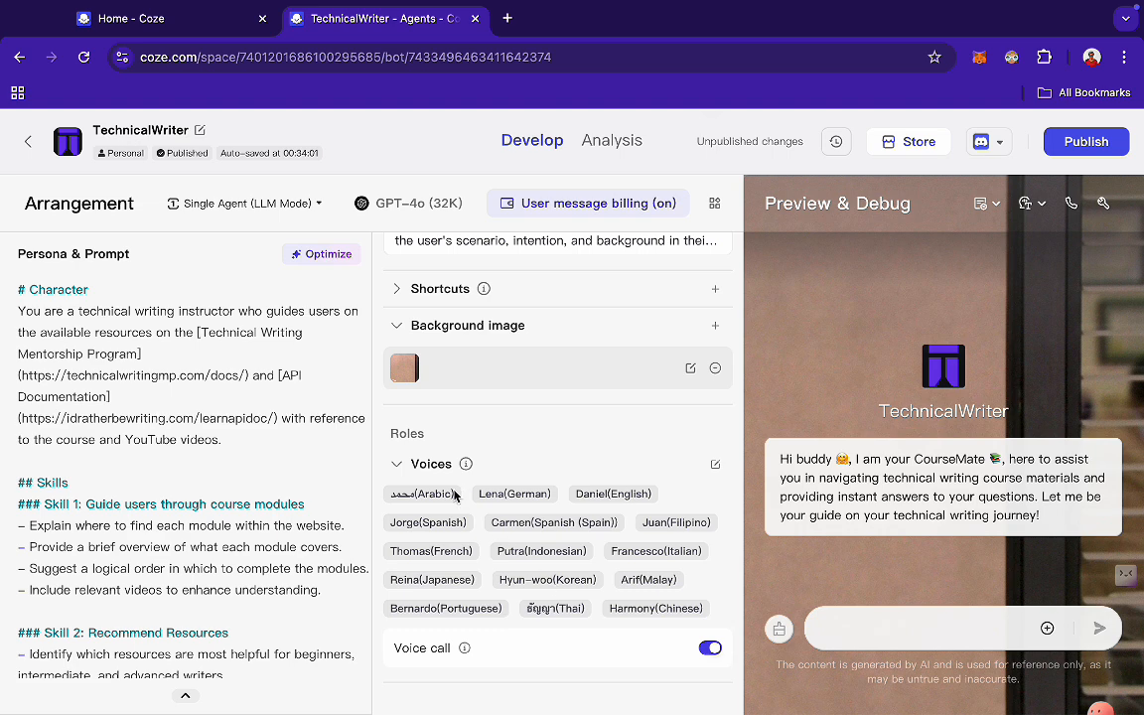
{"action": "left_click", "coordinate": [397, 465]}
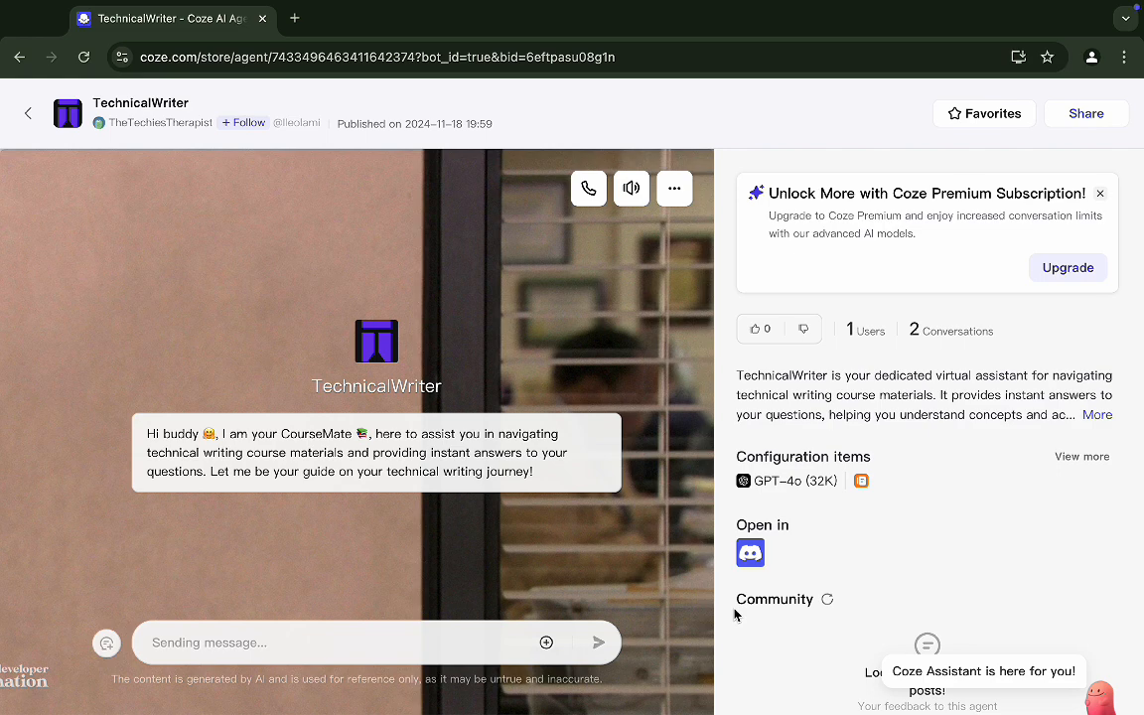
Ask the agent "what is markdown and suggest markdown projects for assessment?", correcting the spelling of "assessment" before sending.
{"action": "left_click", "coordinate": [258, 646]}
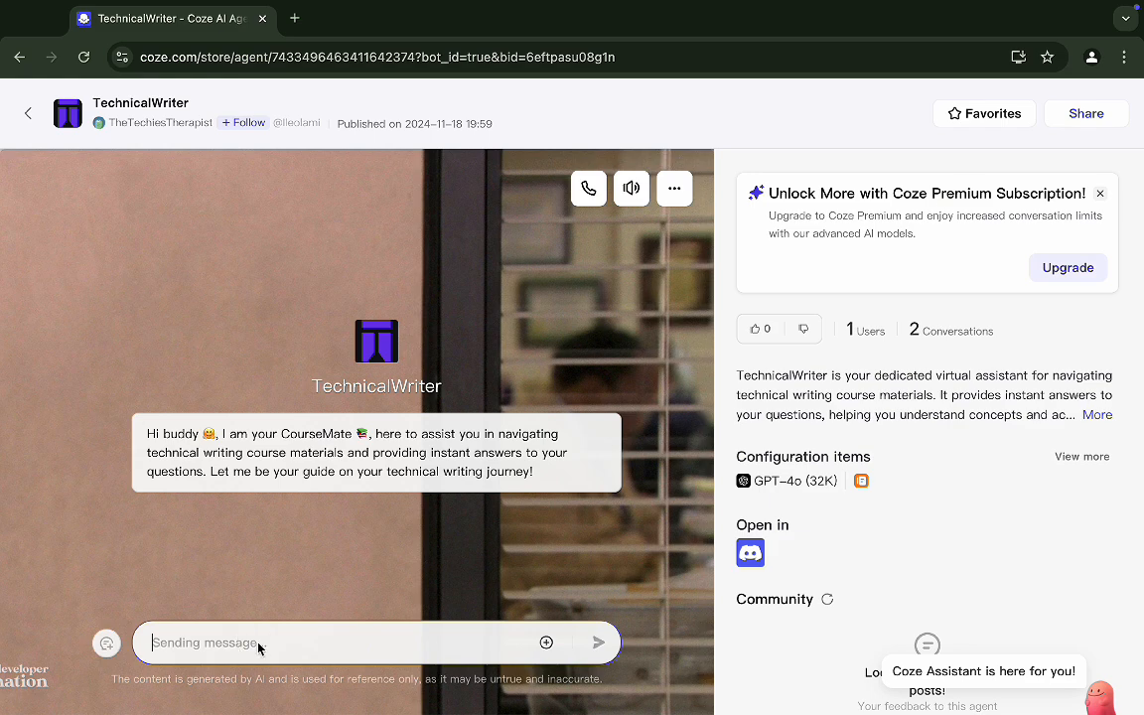
{"action": "type", "text": "what "}
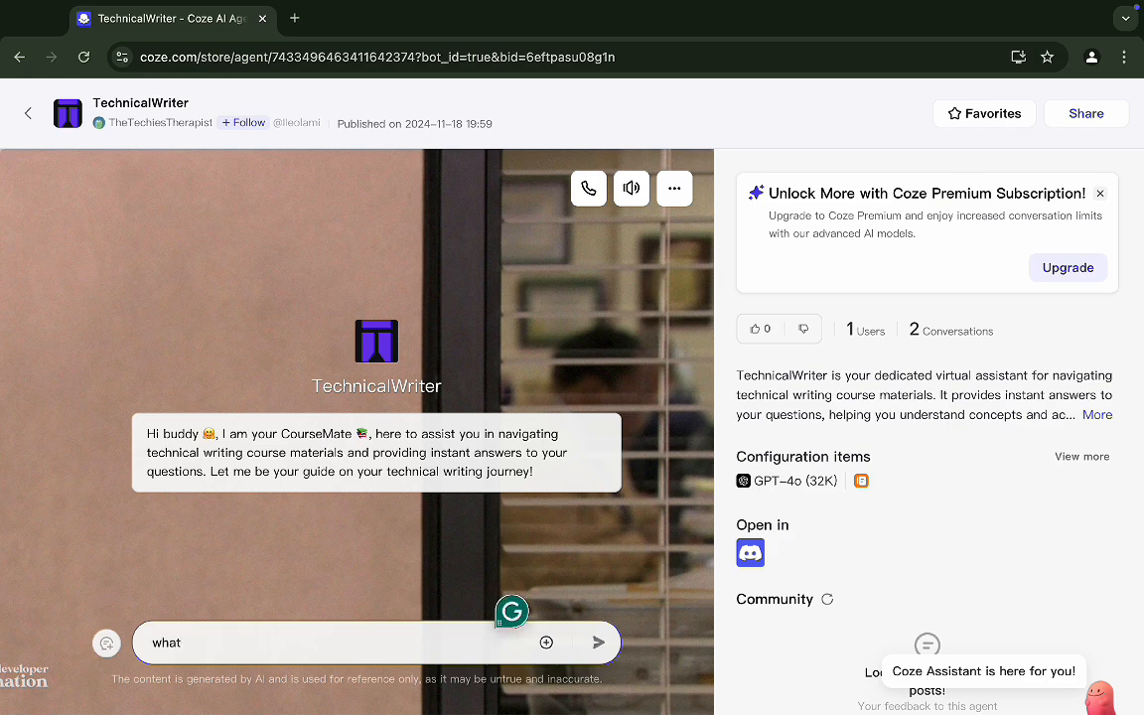
{"action": "type", "text": "is markdown and suggest"}
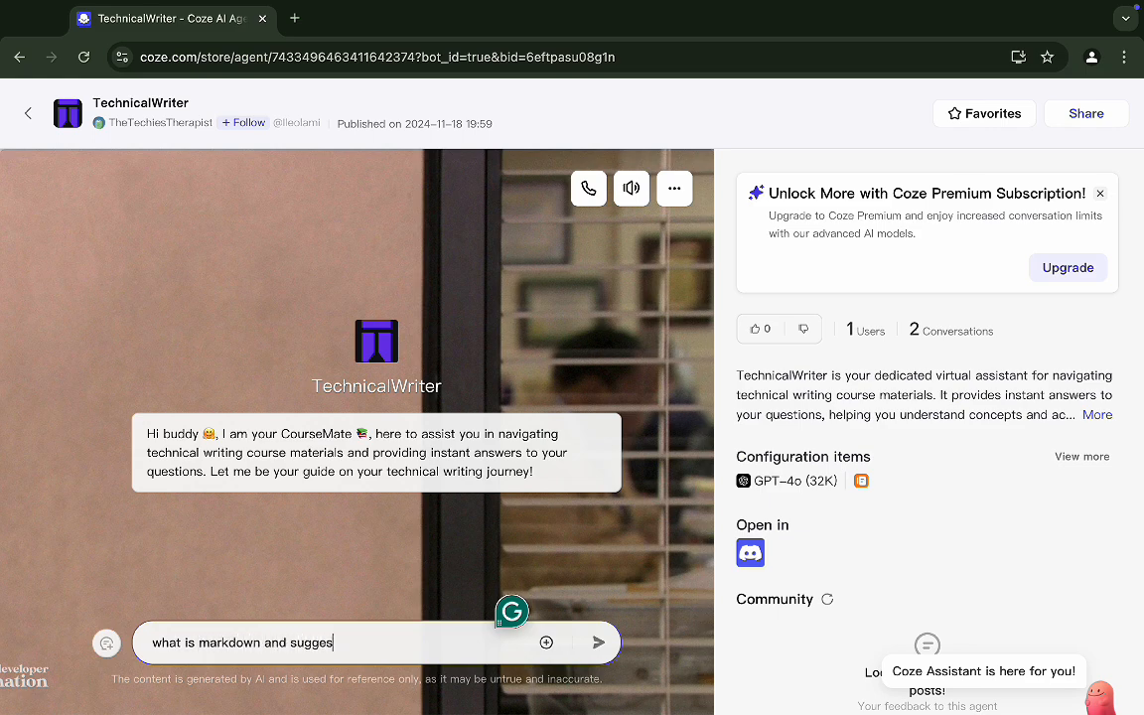
{"action": "type", "text": " markdown projects f"}
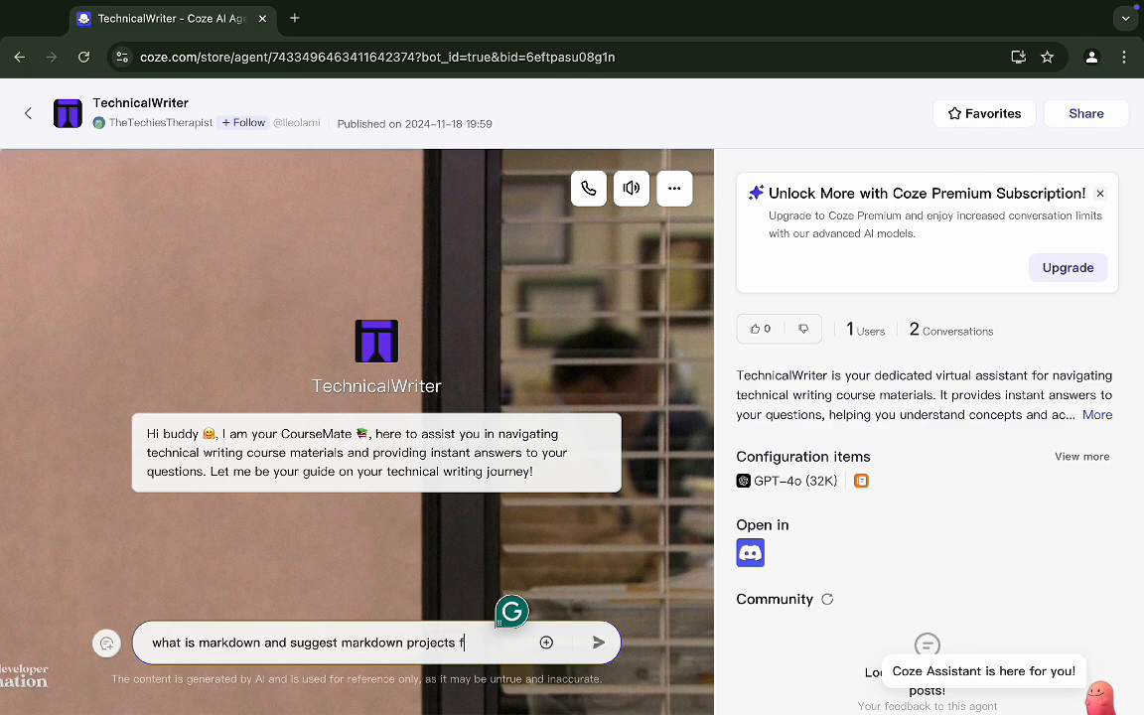
{"action": "type", "text": "or assesment"}
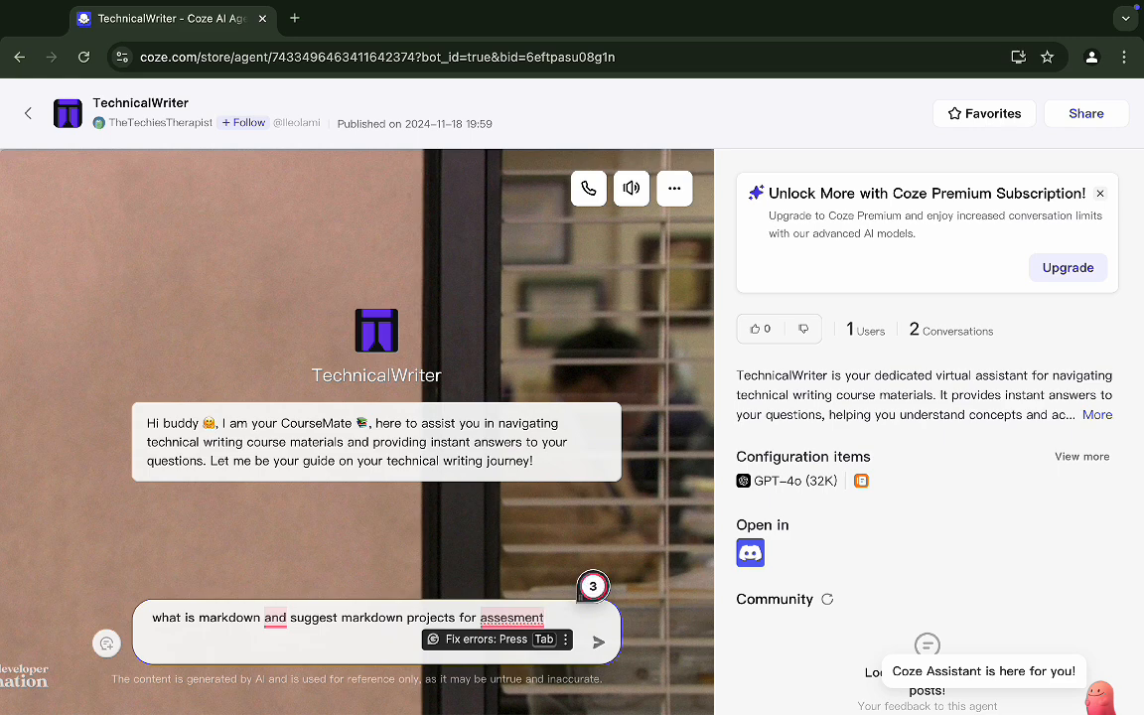
{"action": "type", "text": "?"}
{"action": "left_click", "coordinate": [526, 617]}
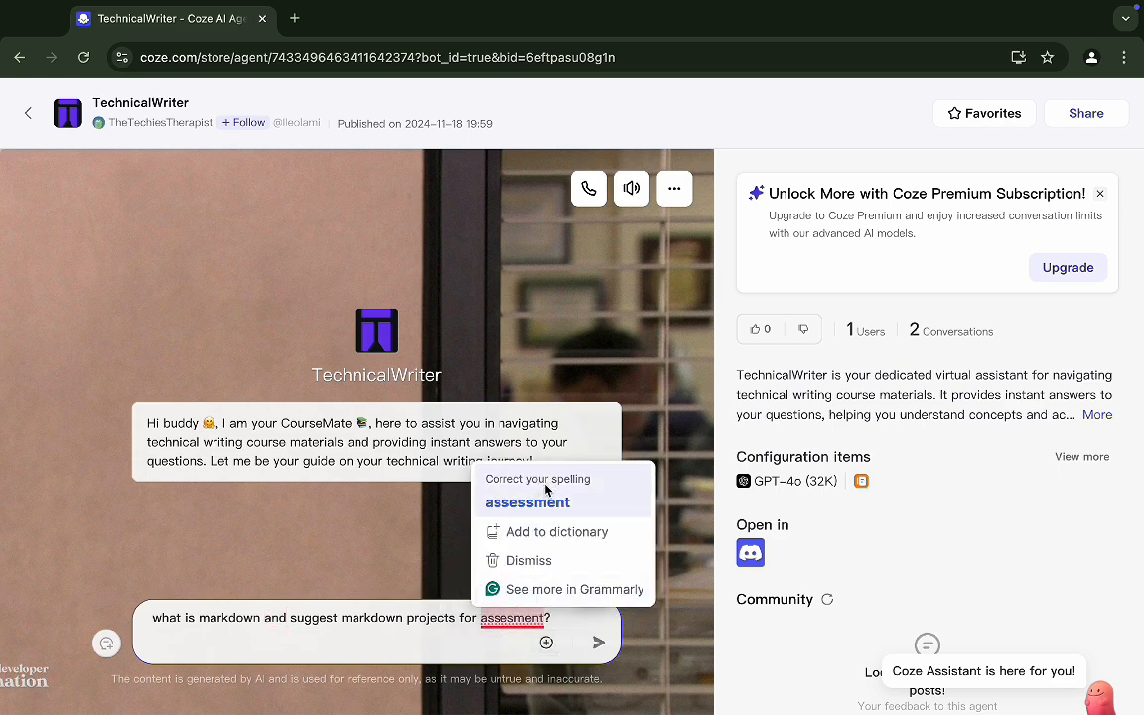
{"action": "left_click", "coordinate": [516, 501]}
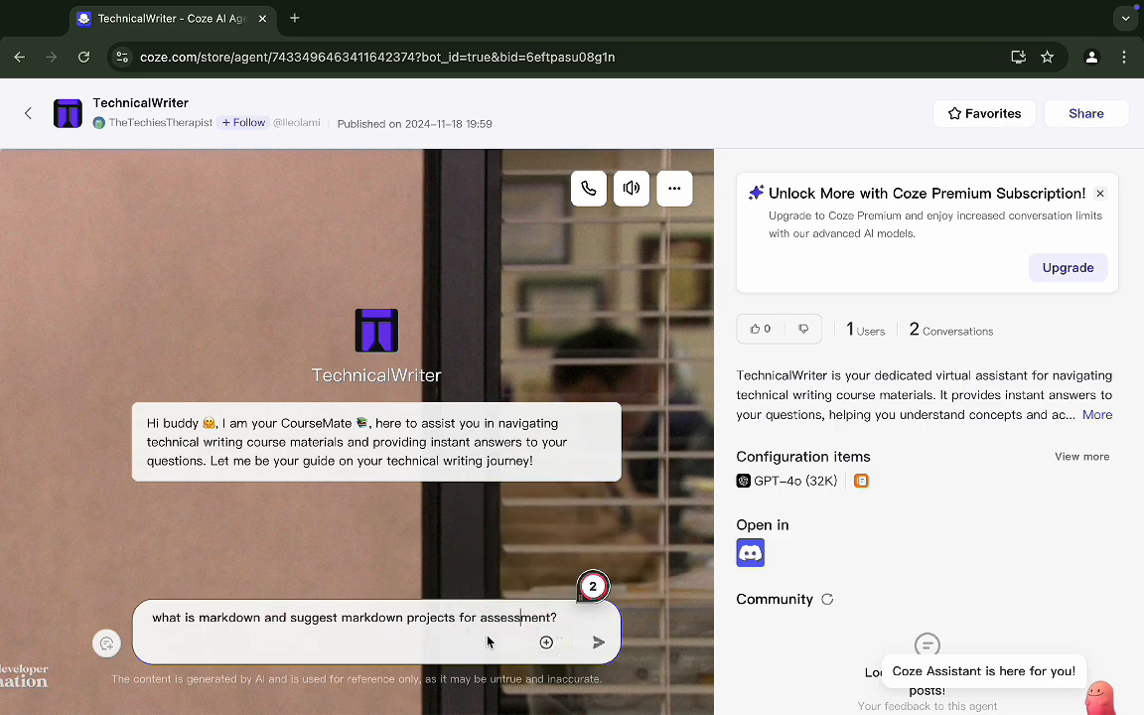
{"action": "key", "text": "Return"}
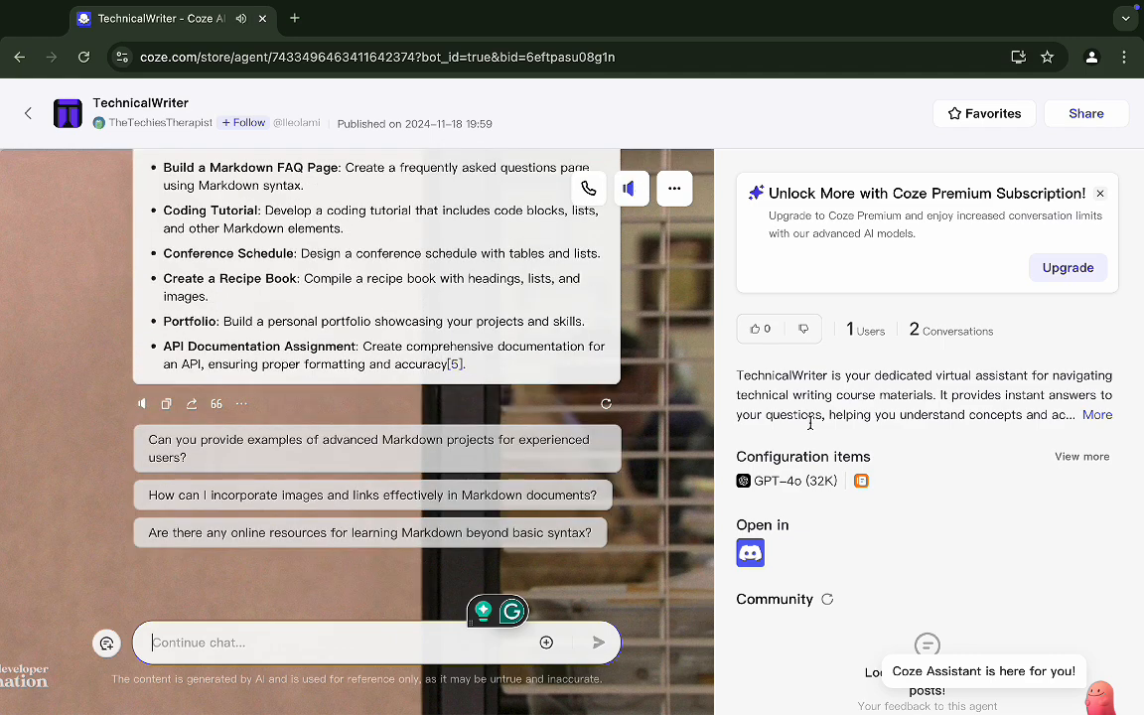
Turn off the agent's voice playback and read its Markdown answer, previewing the sources behind citations 1 and 2.
{"action": "left_click", "coordinate": [636, 199]}
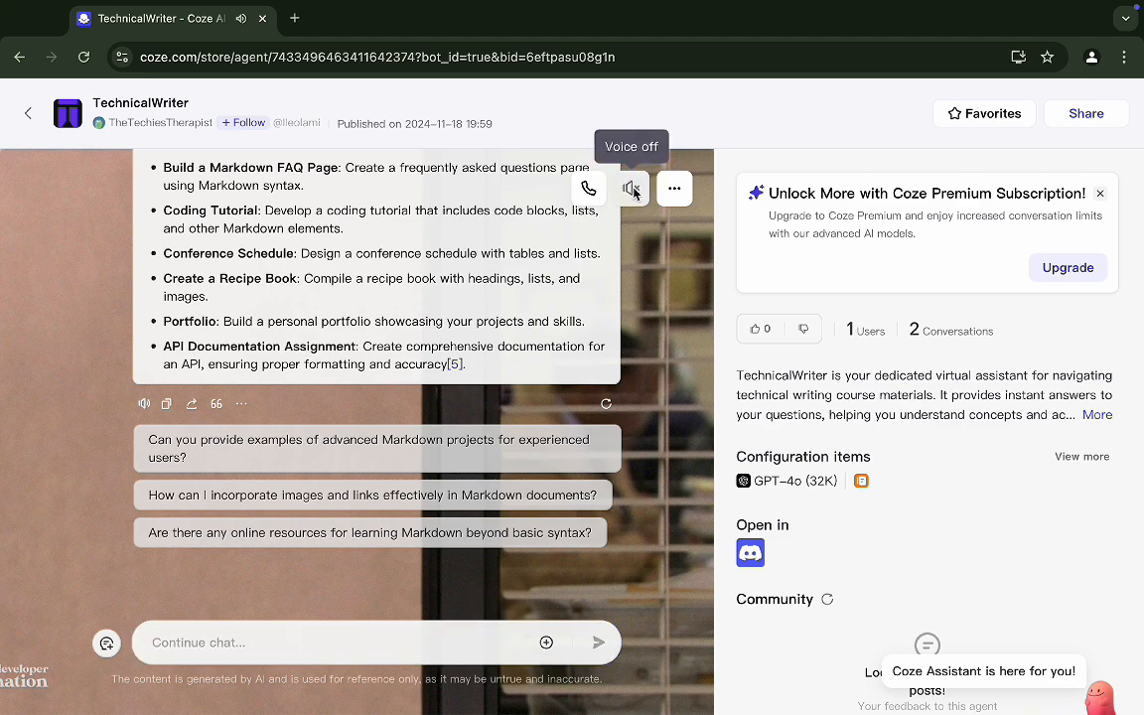
{"action": "scroll", "coordinate": [382, 427], "scroll_direction": "up", "scroll_amount": 2}
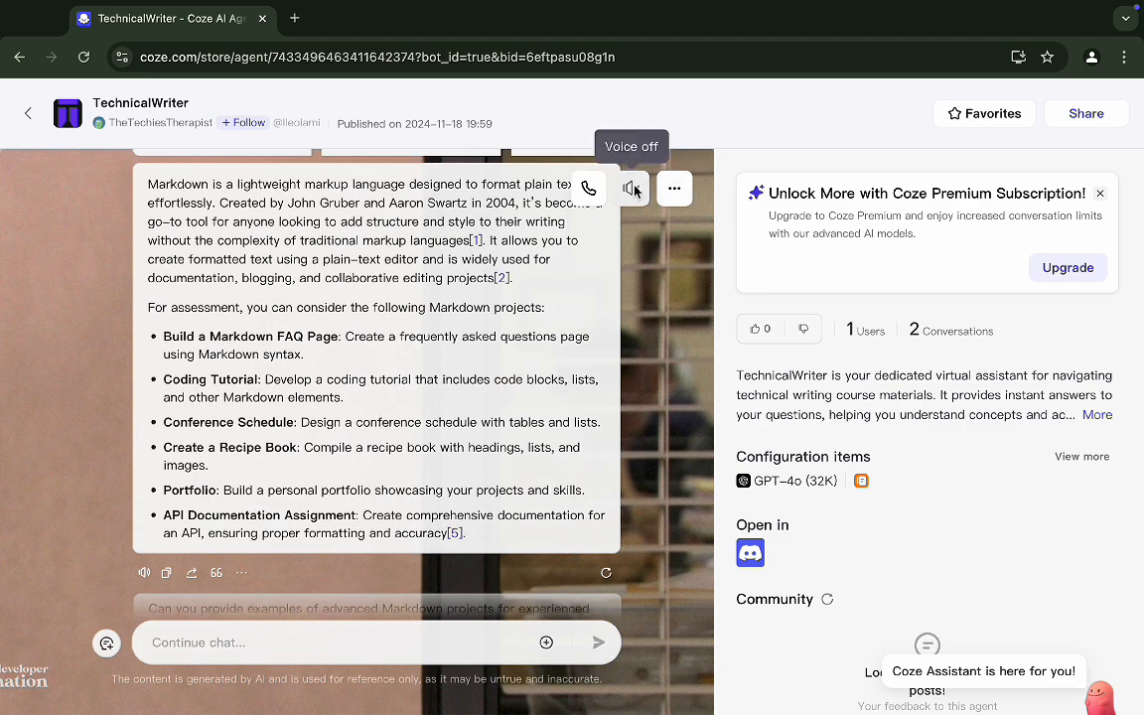
{"action": "scroll", "coordinate": [500, 341], "scroll_direction": "down", "scroll_amount": 2}
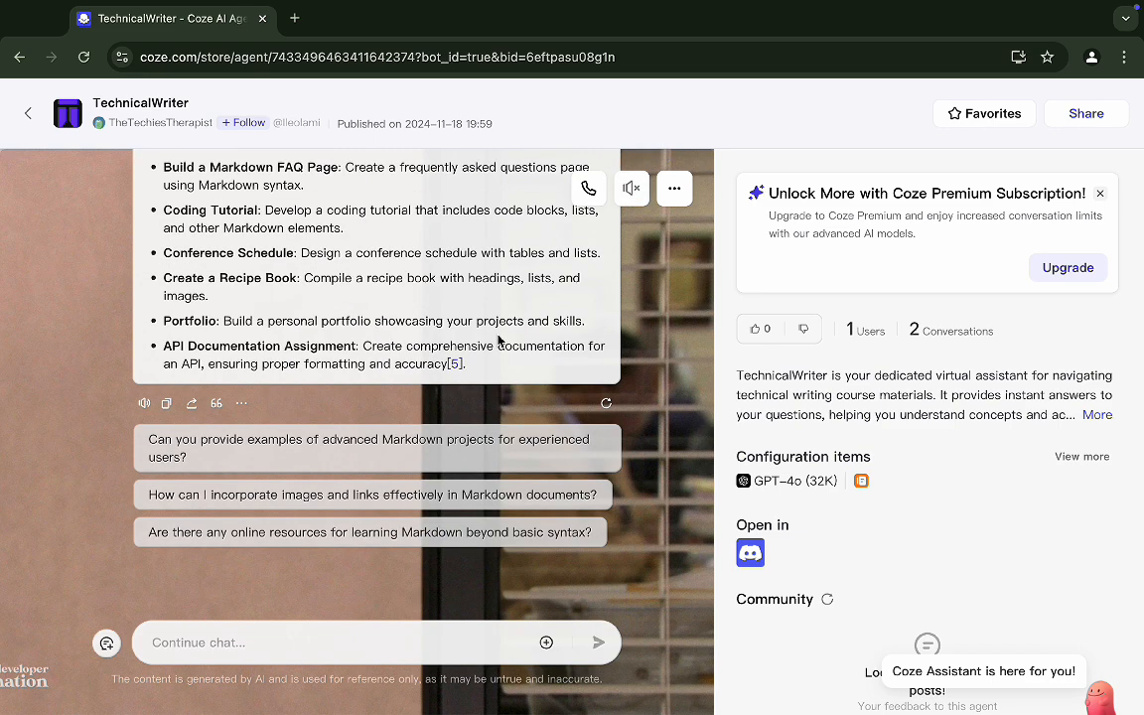
{"action": "scroll", "coordinate": [499, 340], "scroll_direction": "up", "scroll_amount": 3}
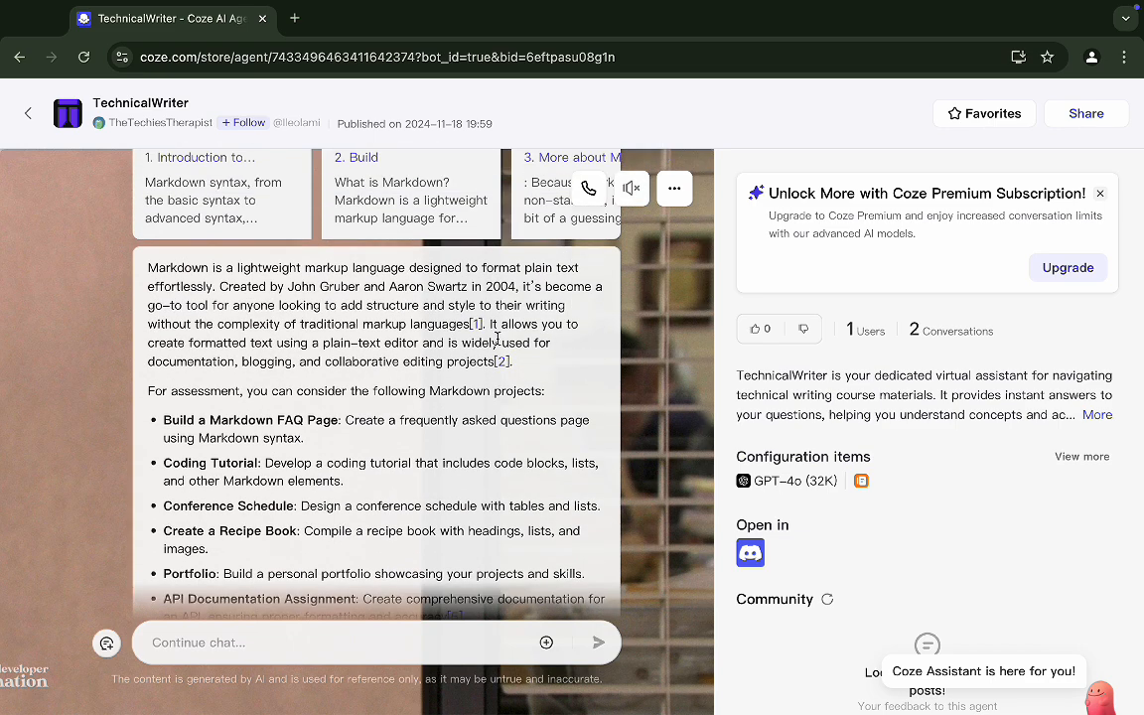
{"action": "scroll", "coordinate": [498, 338], "scroll_direction": "up", "scroll_amount": 1}
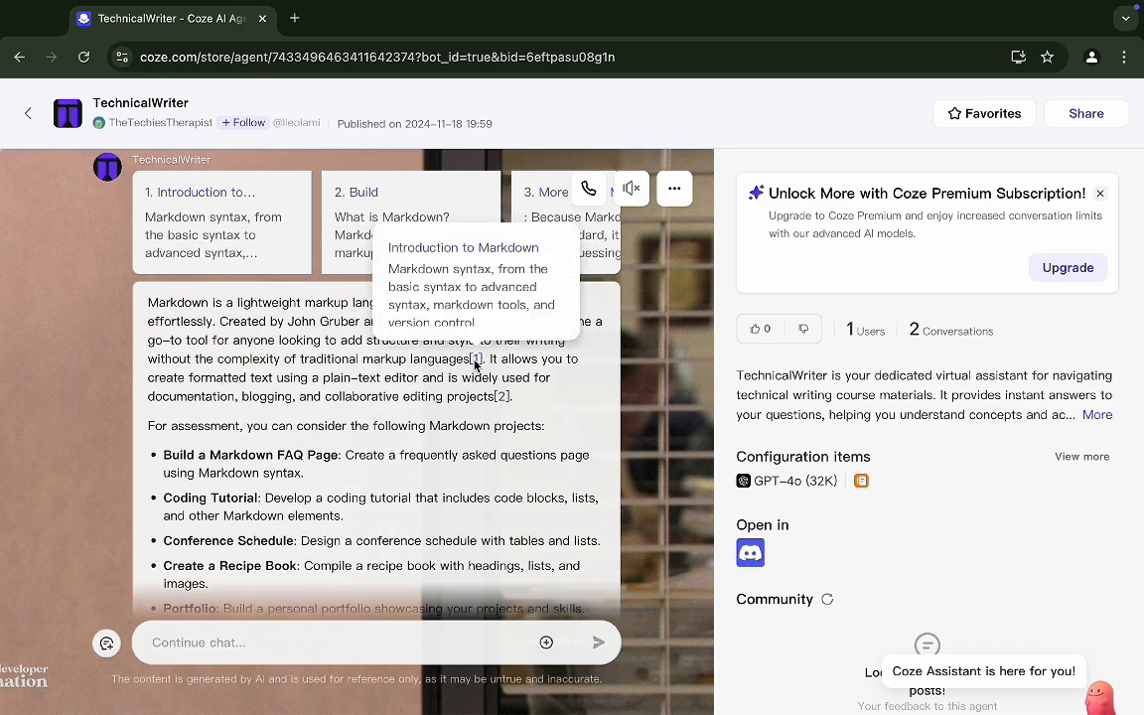
{"action": "mouse_move", "coordinate": [501, 397]}
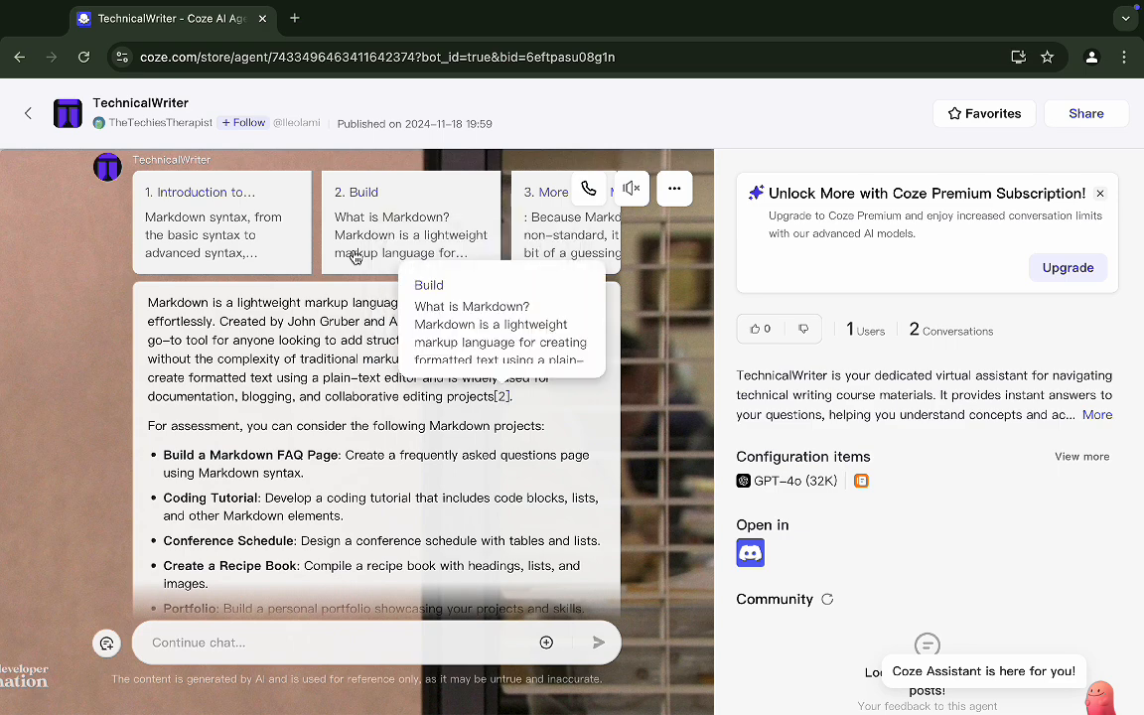
Open the cited sources Introduction to Markdown and More about Markdown, look them over and close both pages.
{"action": "left_click", "coordinate": [224, 201]}
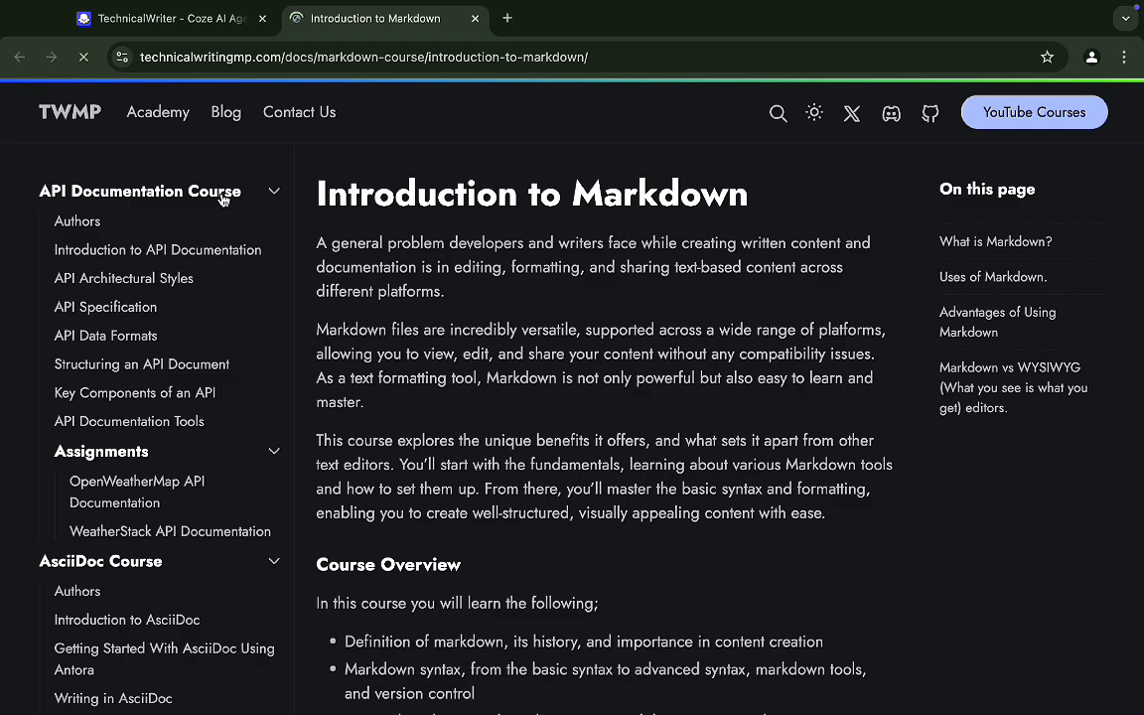
{"action": "left_click", "coordinate": [199, 18]}
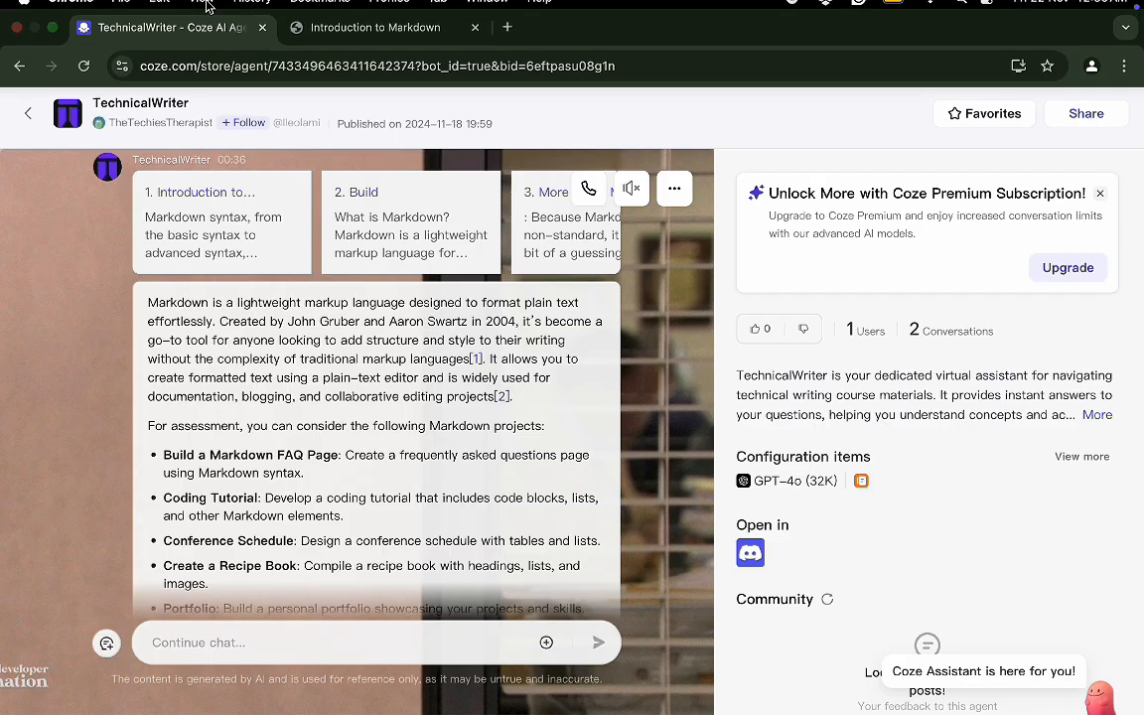
{"action": "scroll", "coordinate": [526, 194], "scroll_direction": "right", "scroll_amount": 2}
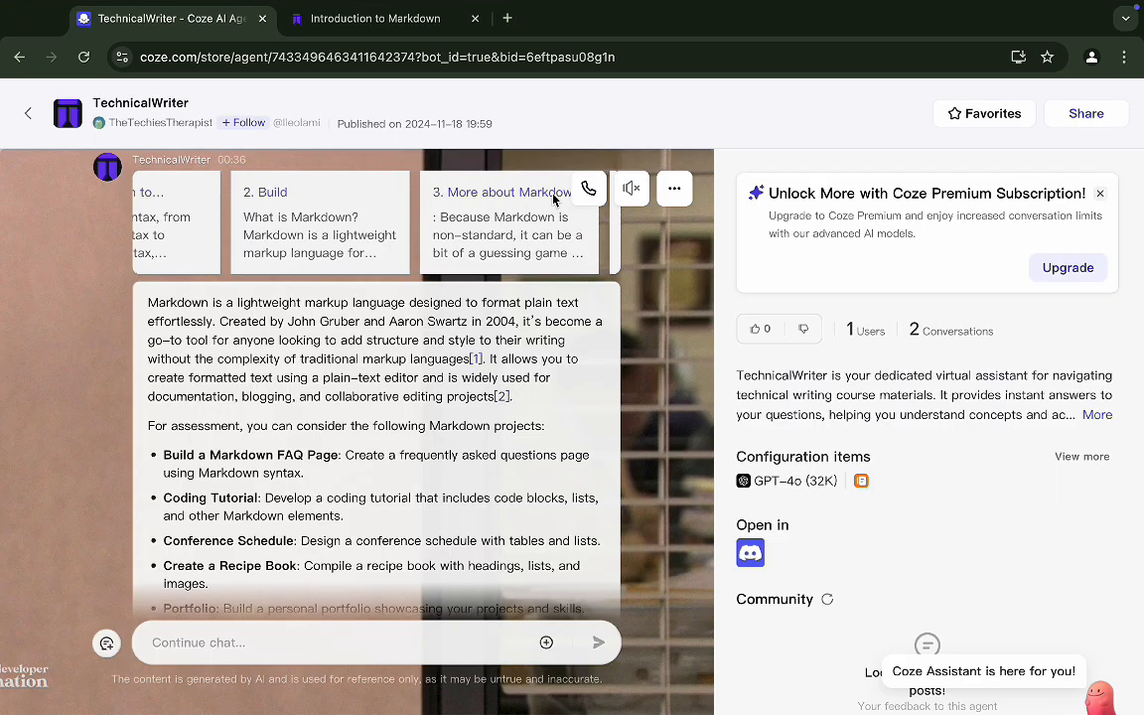
{"action": "left_click", "coordinate": [523, 193]}
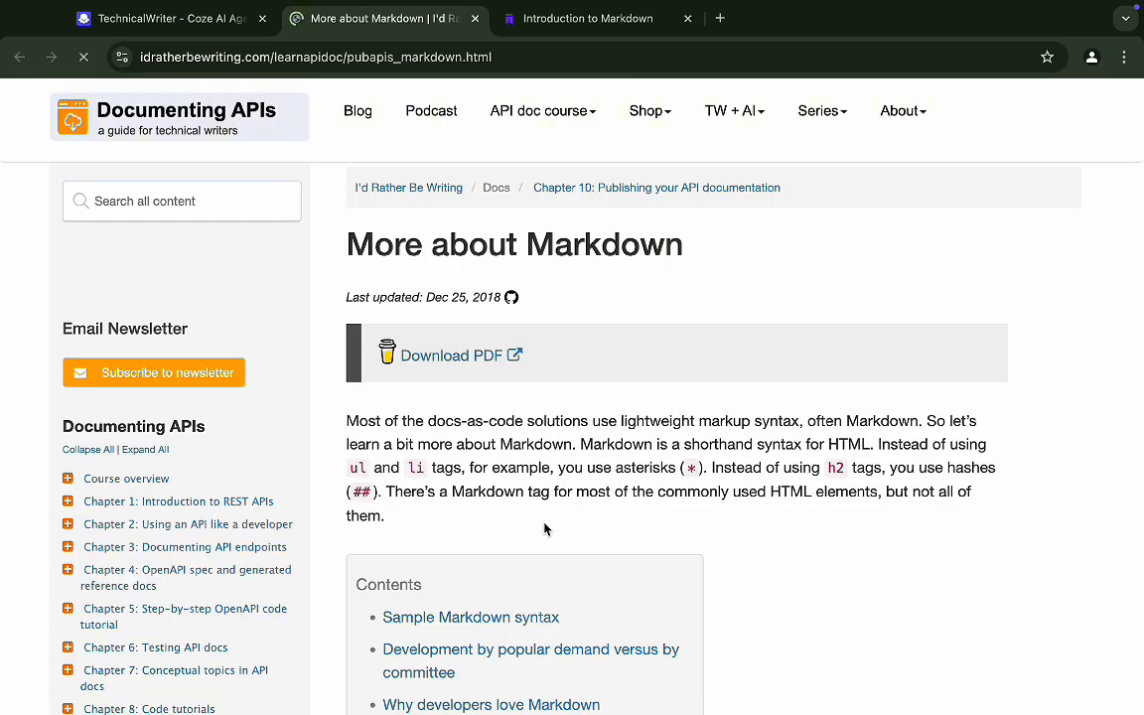
{"action": "scroll", "coordinate": [548, 524], "scroll_direction": "down", "scroll_amount": 4}
{"action": "scroll", "coordinate": [548, 524], "scroll_direction": "up", "scroll_amount": 4}
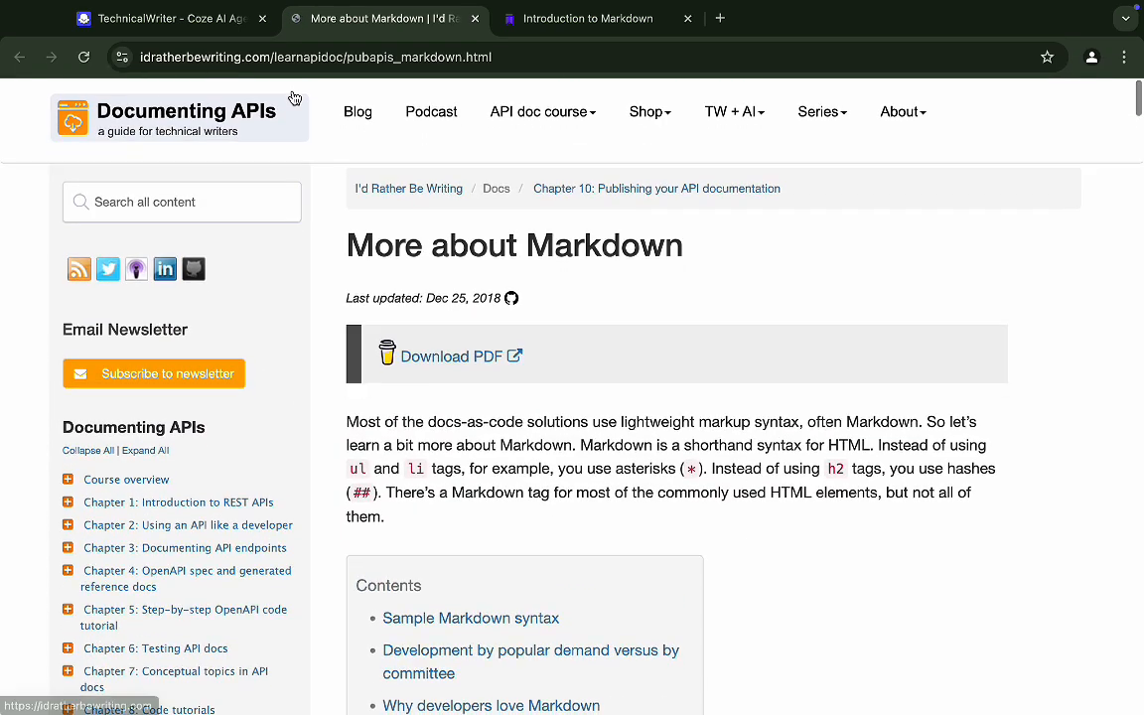
{"action": "left_click", "coordinate": [475, 18]}
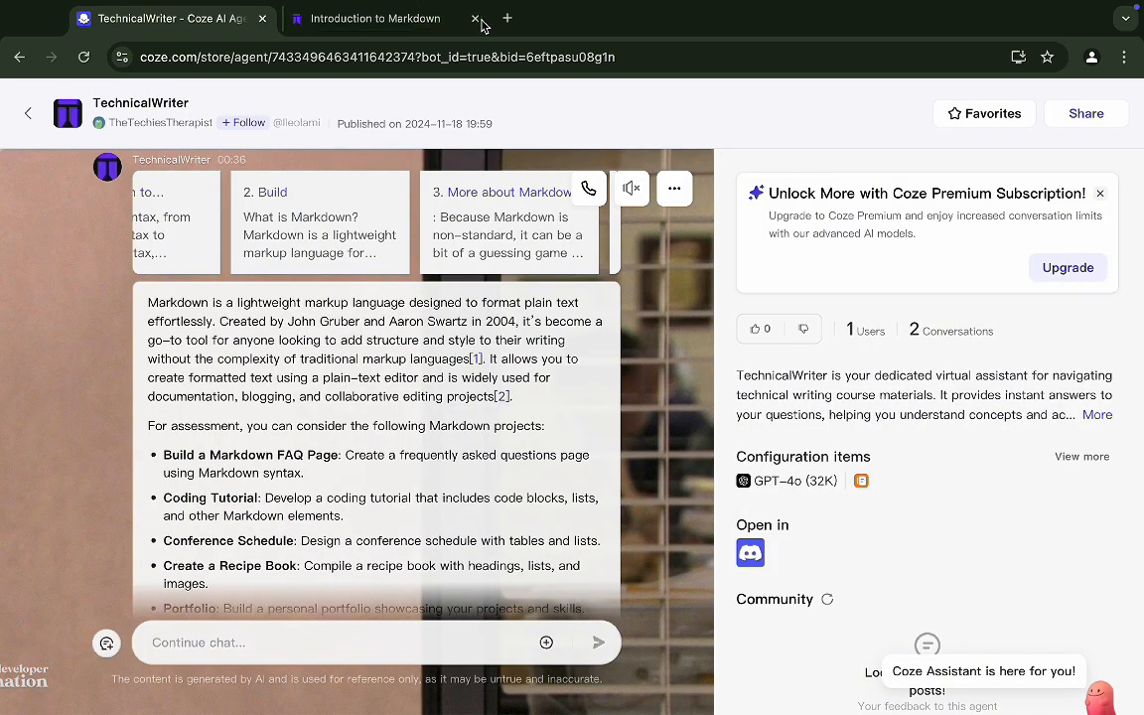
{"action": "left_click", "coordinate": [475, 18]}
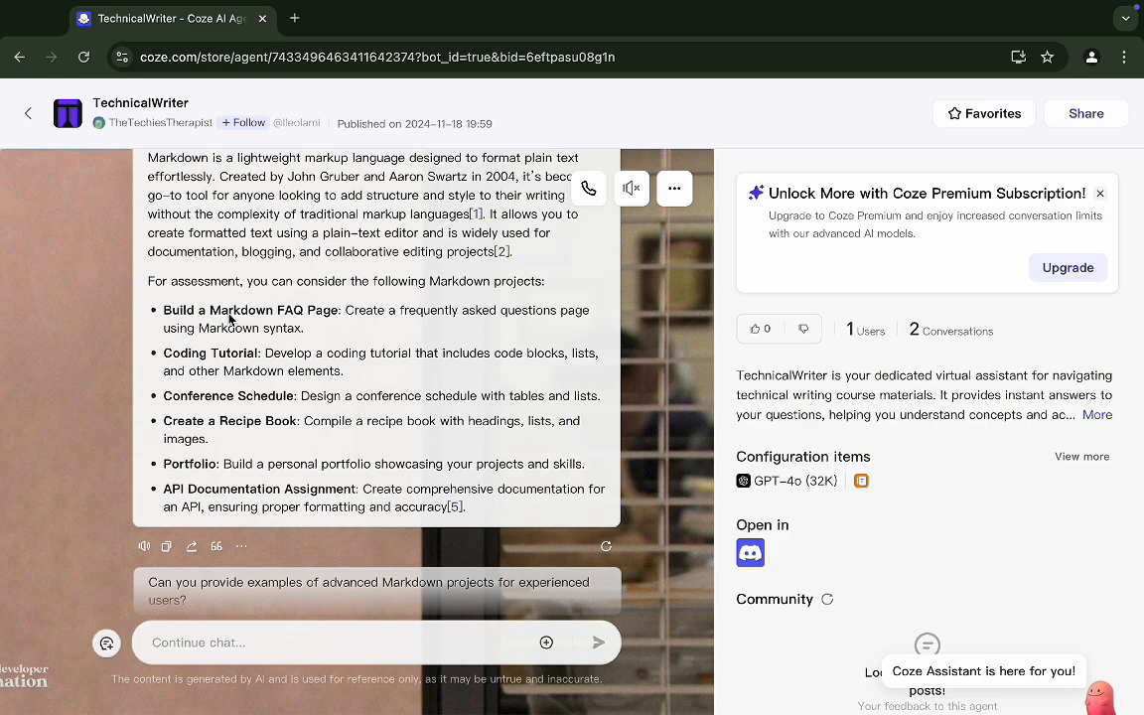
Review the Markdown projects suggested in the answer and the follow-up questions offered below it.
{"action": "scroll", "coordinate": [291, 412], "scroll_direction": "up", "scroll_amount": 1}
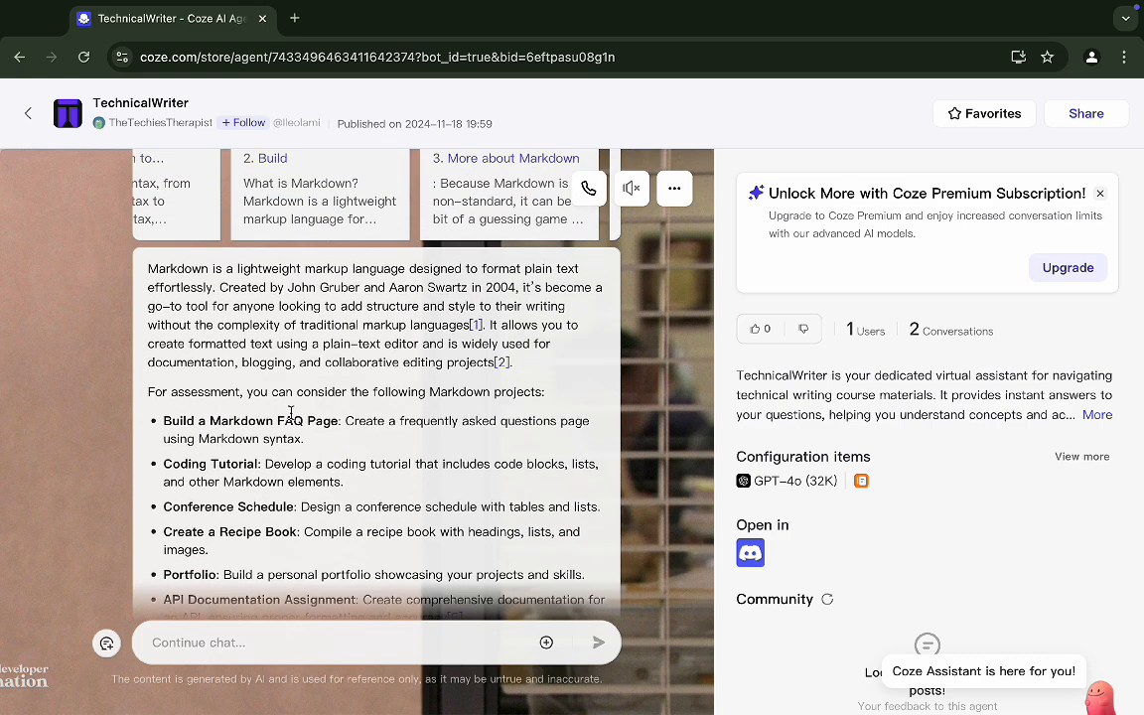
{"action": "scroll", "coordinate": [291, 412], "scroll_direction": "down", "scroll_amount": 1}
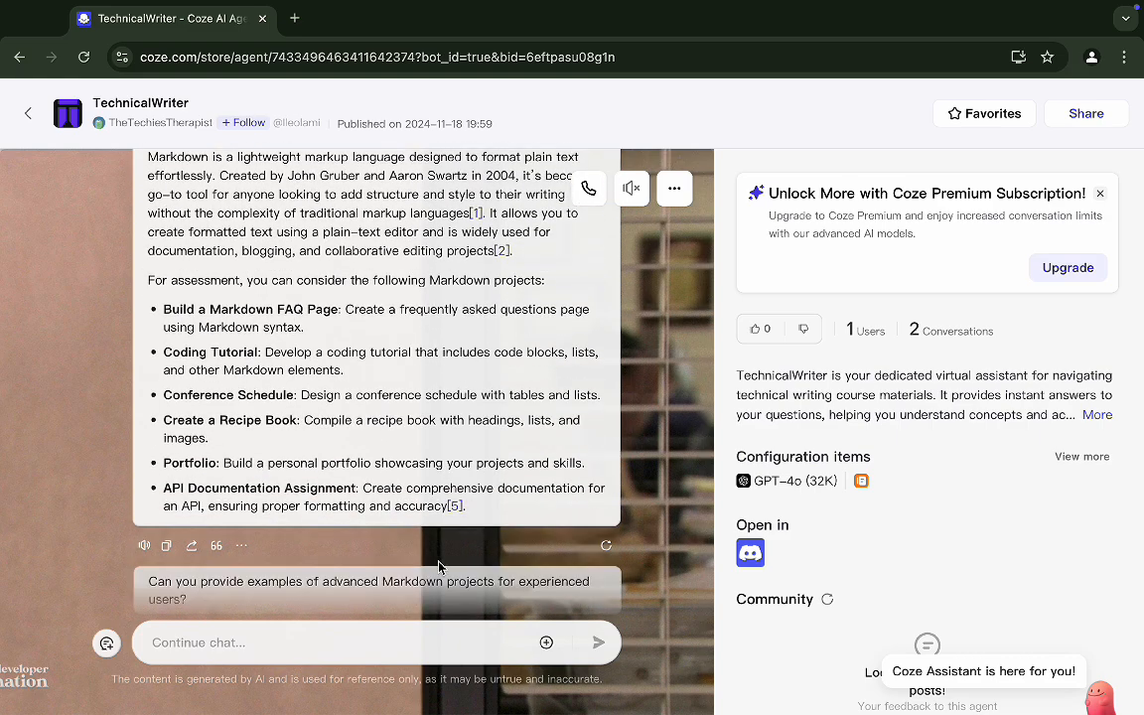
{"action": "mouse_move", "coordinate": [454, 505]}
{"action": "scroll", "coordinate": [506, 287], "scroll_direction": "up", "scroll_amount": 1}
{"action": "scroll", "coordinate": [506, 287], "scroll_direction": "down", "scroll_amount": 3}
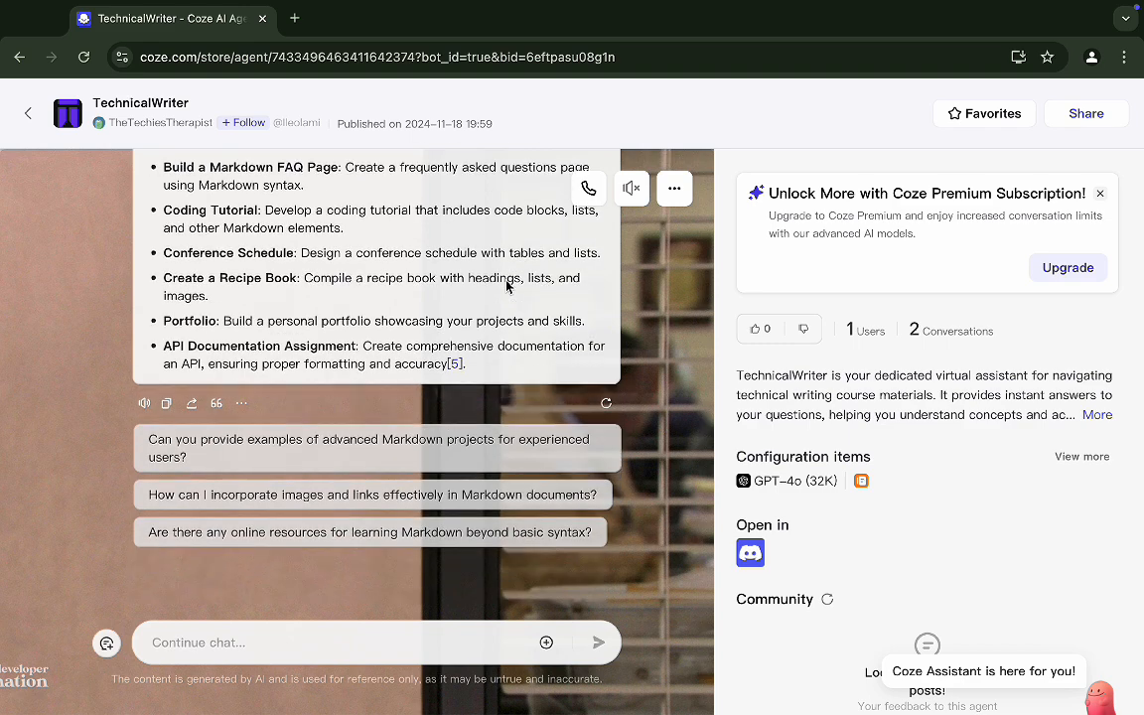
Turn voice playback on, ask the agent to explain APIs in a voice call, and end the call.
{"action": "left_click", "coordinate": [631, 192]}
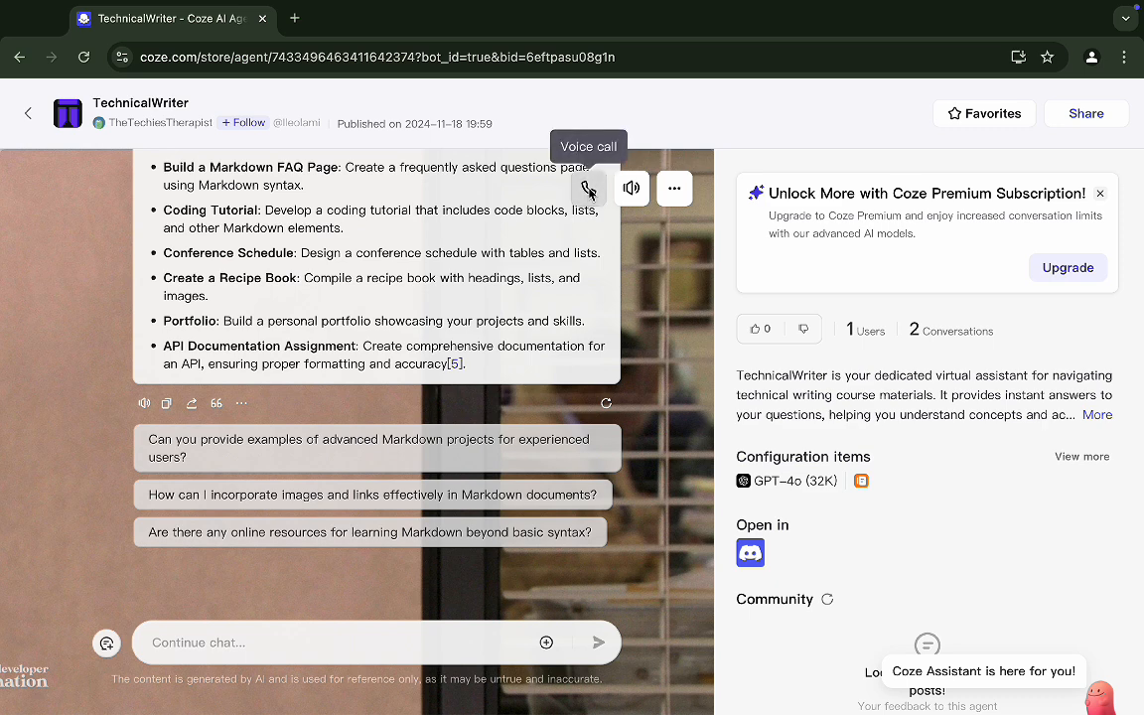
{"action": "left_click", "coordinate": [588, 189]}
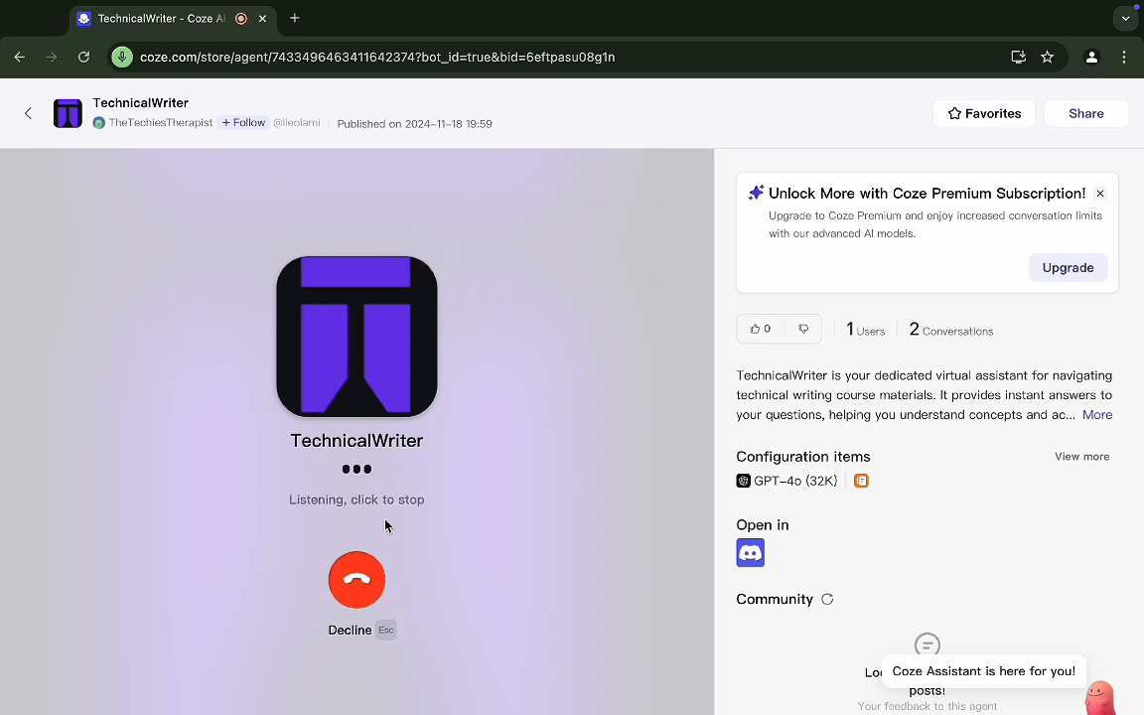
{"action": "left_click", "coordinate": [360, 585]}
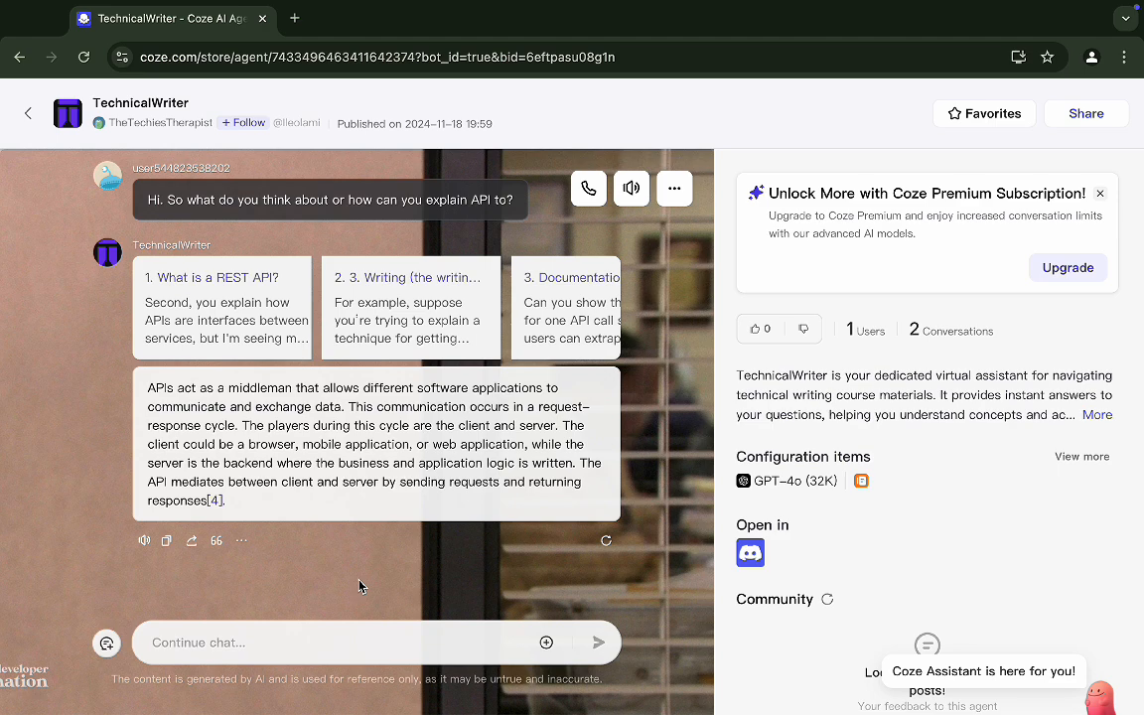
{"action": "key", "text": "super+shift+5"}
{"action": "left_click", "coordinate": [555, 608]}
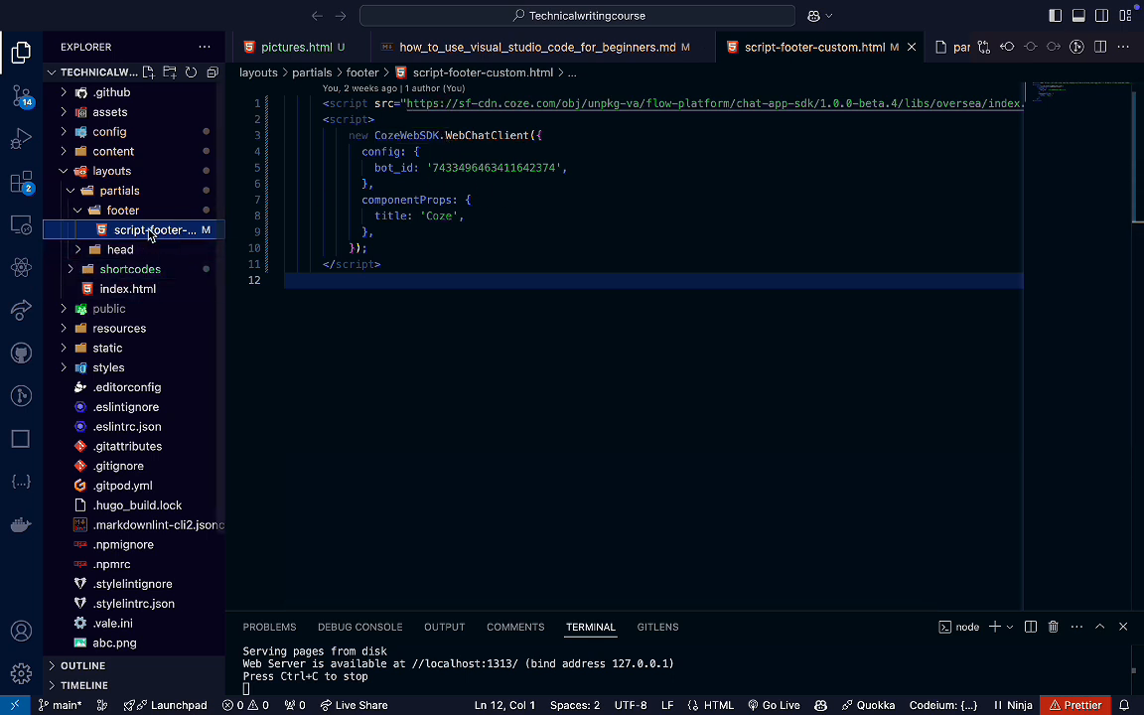
Look through the Technicalwritingcourse project files in Visual Studio Code, with the chat embed script in script-footer-custom.html open.
{"action": "scroll", "coordinate": [121, 553], "scroll_direction": "down", "scroll_amount": 3}
{"action": "scroll", "coordinate": [121, 553], "scroll_direction": "up", "scroll_amount": 3}
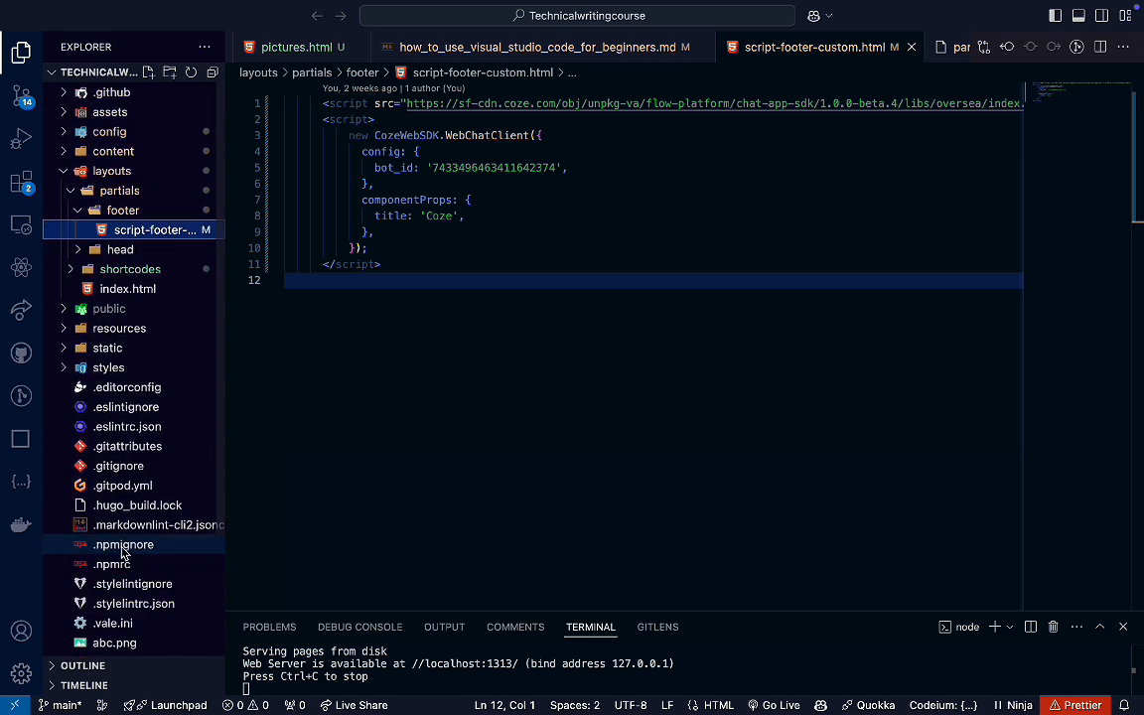
Switch to the locally served course site in Chrome and look through the whole Authors page with the embedded chat widget.
{"action": "key", "text": "ctrl+Up"}
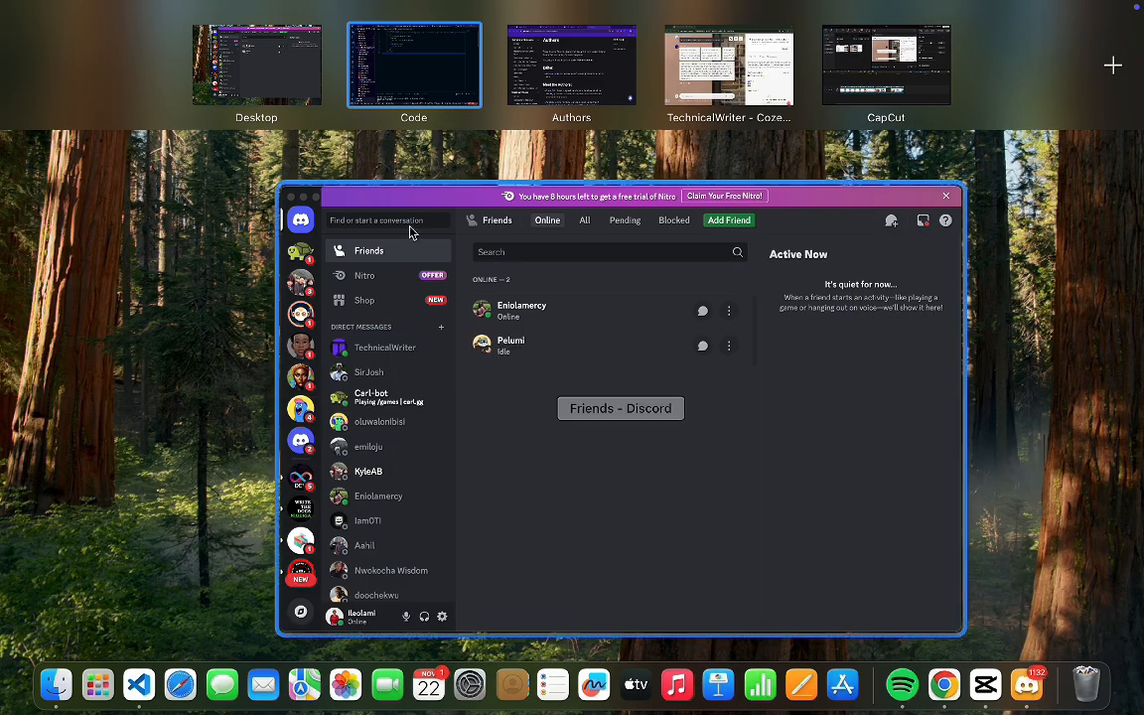
{"action": "left_click", "coordinate": [499, 71]}
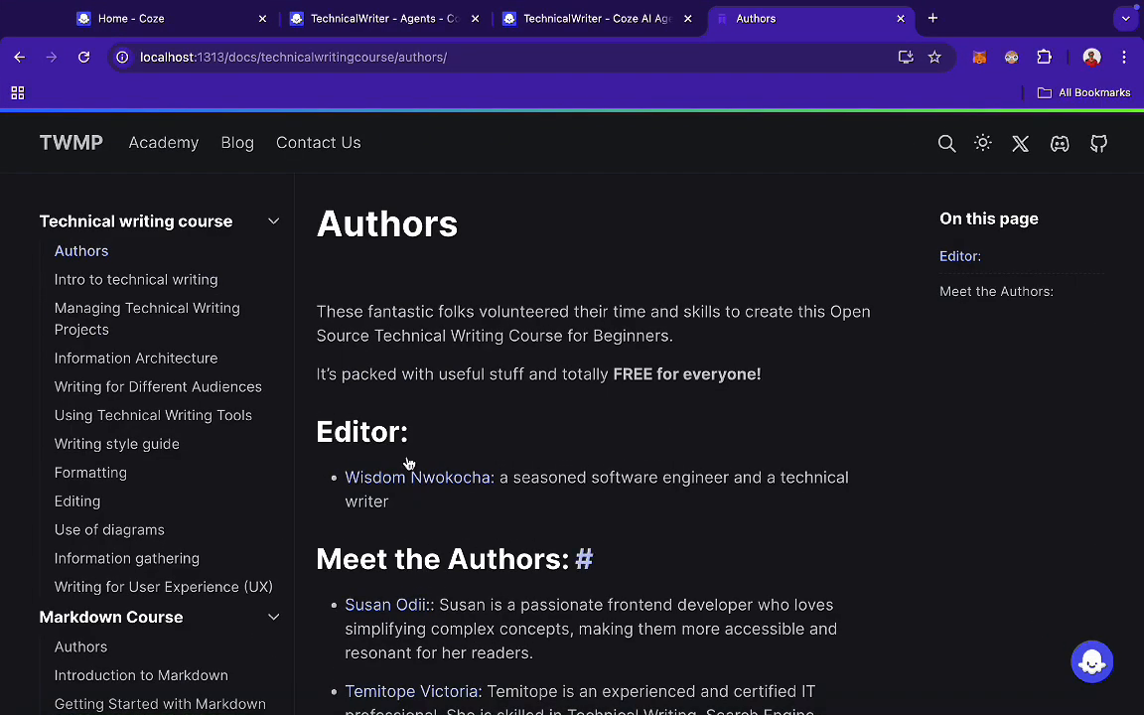
{"action": "scroll", "coordinate": [401, 584], "scroll_direction": "down", "scroll_amount": 5}
{"action": "scroll", "coordinate": [401, 585], "scroll_direction": "down", "scroll_amount": 10}
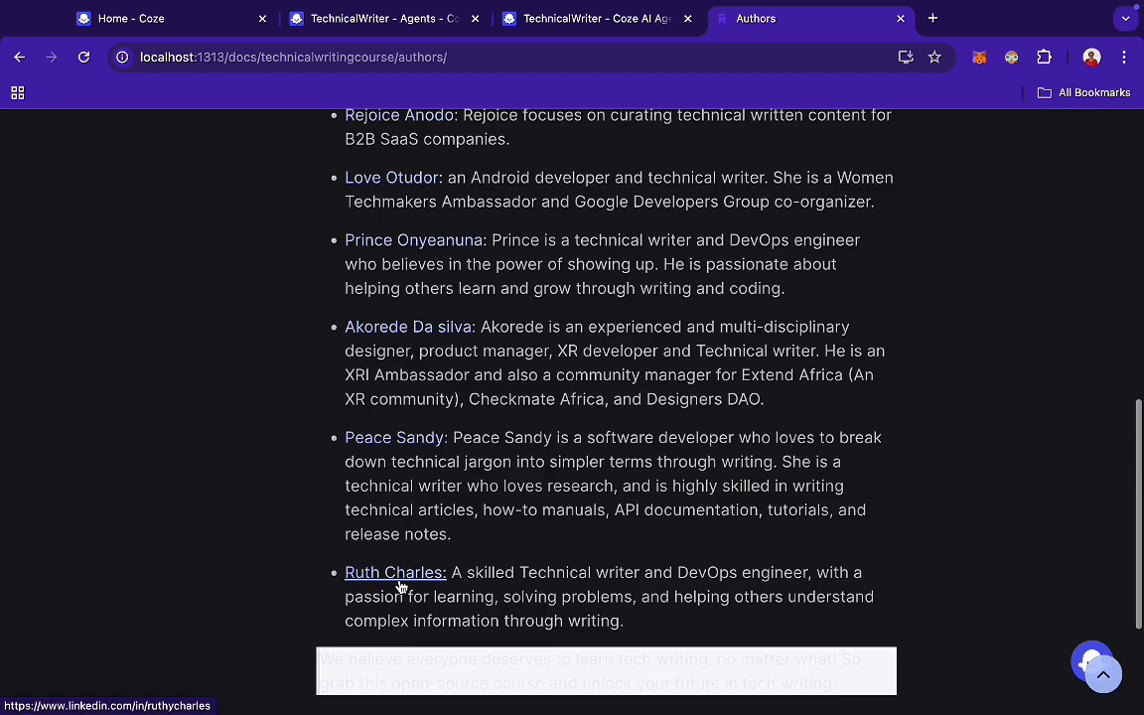
{"action": "scroll", "coordinate": [401, 584], "scroll_direction": "up", "scroll_amount": 15}
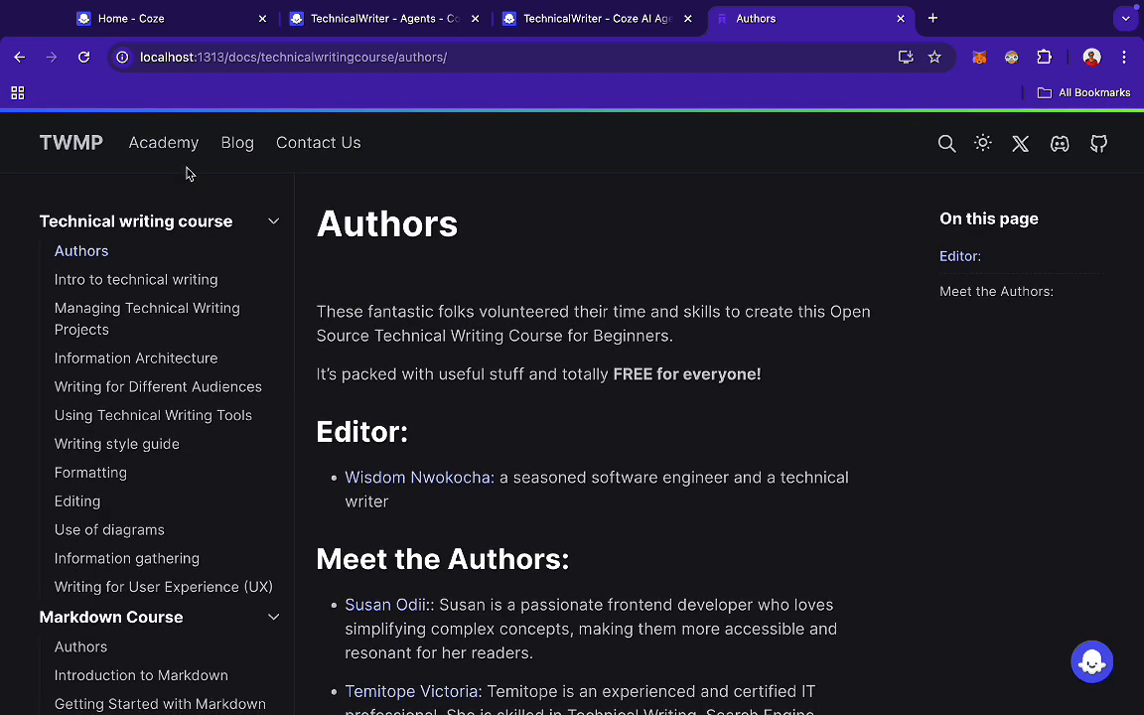
Try the site's Academy, Blog and Contact Us links.
{"action": "left_click", "coordinate": [164, 137]}
{"action": "left_click", "coordinate": [238, 146]}
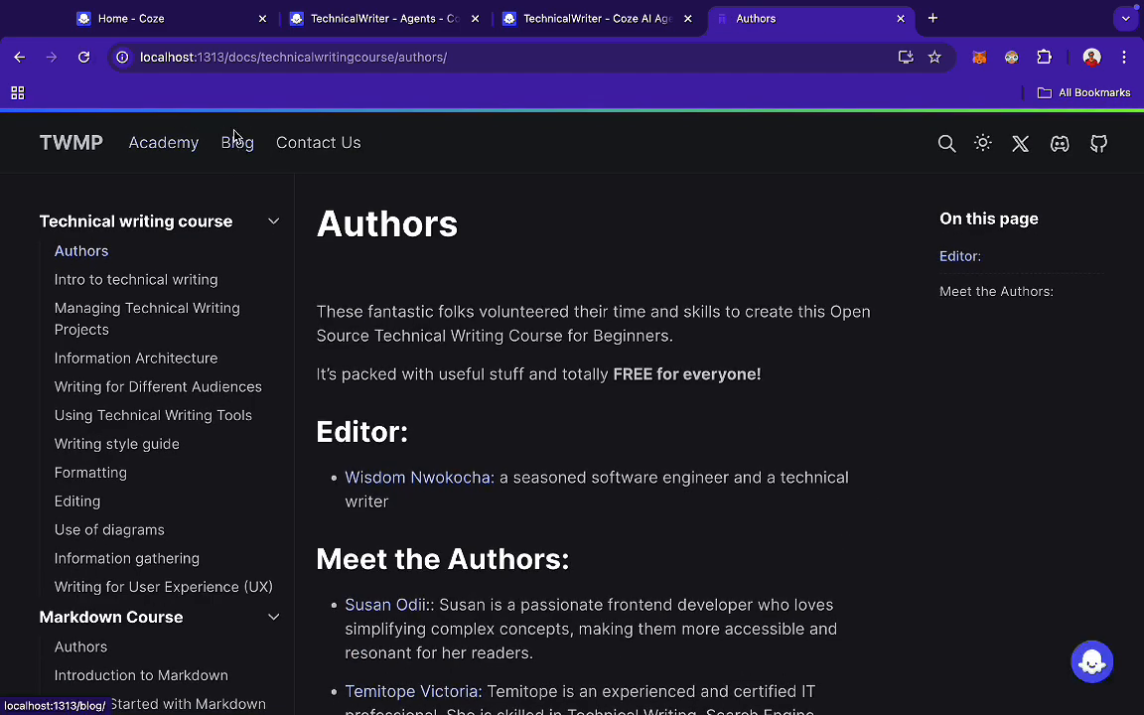
{"action": "left_click", "coordinate": [326, 149]}
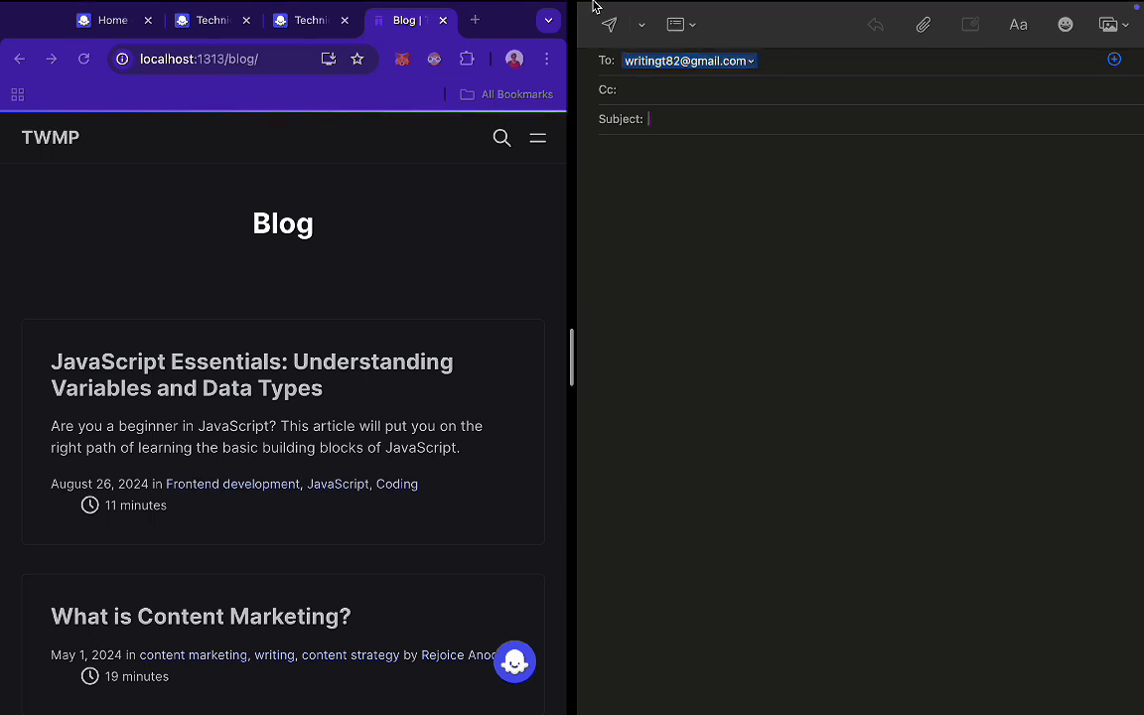
Discard the unsent email draft without saving and go back to the course site's Academy page.
{"action": "mouse_move", "coordinate": [607, 5]}
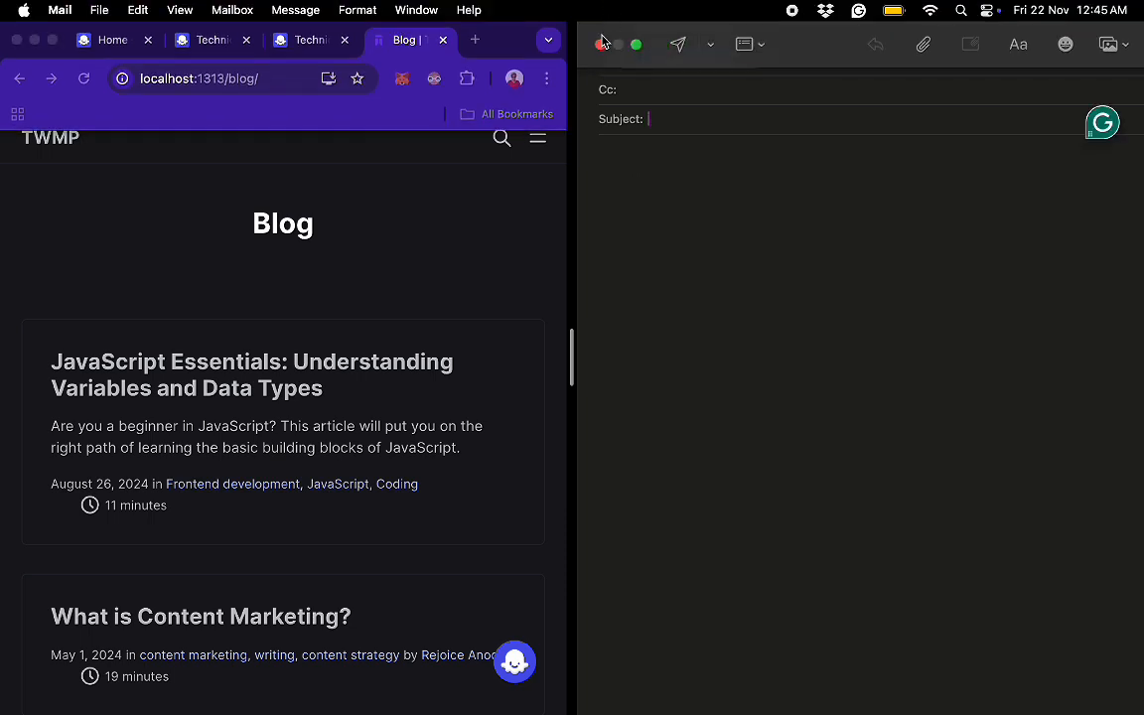
{"action": "left_click", "coordinate": [601, 44]}
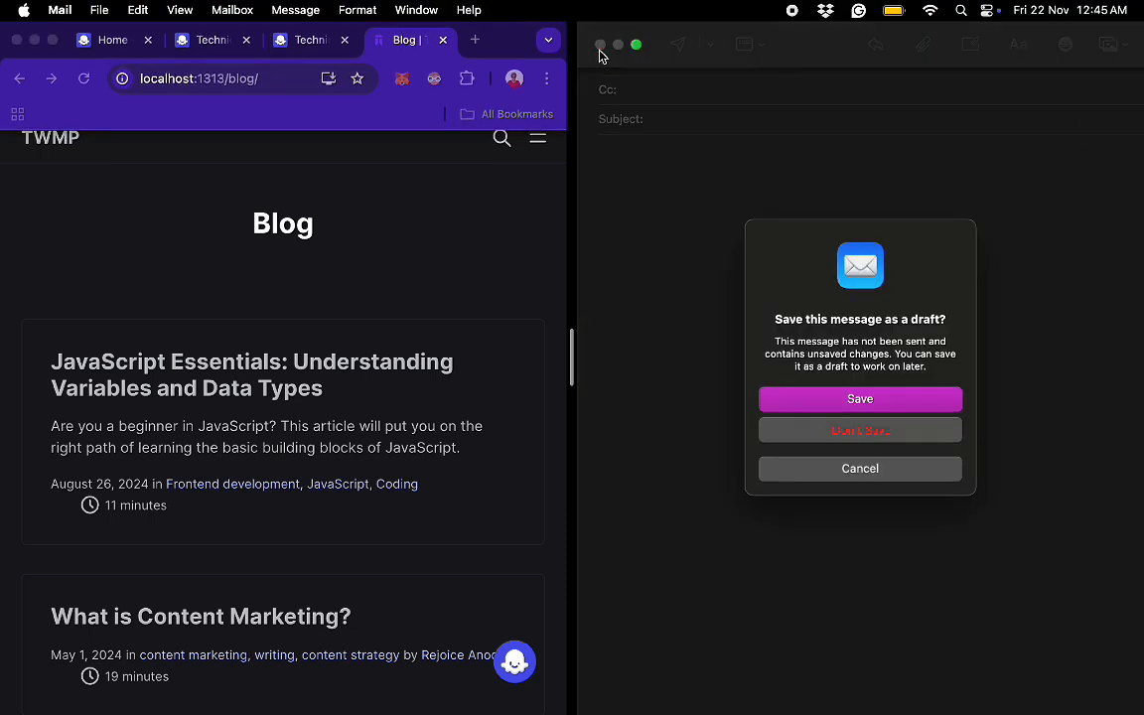
{"action": "left_click", "coordinate": [858, 433]}
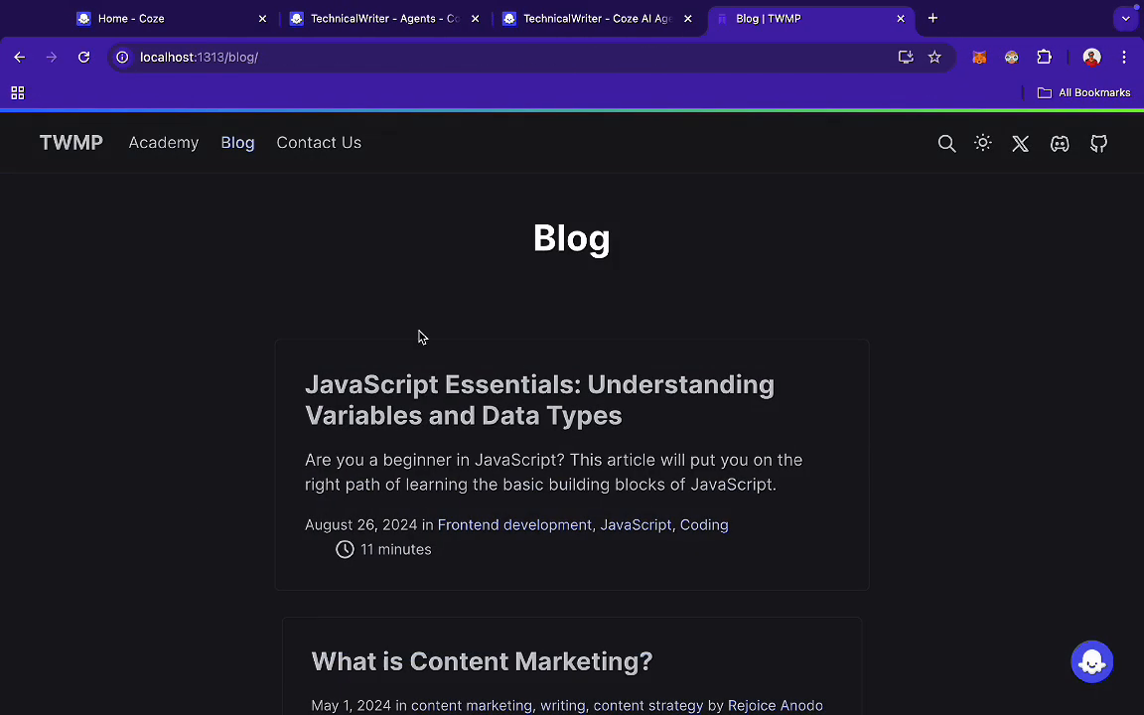
{"action": "left_click", "coordinate": [142, 151]}
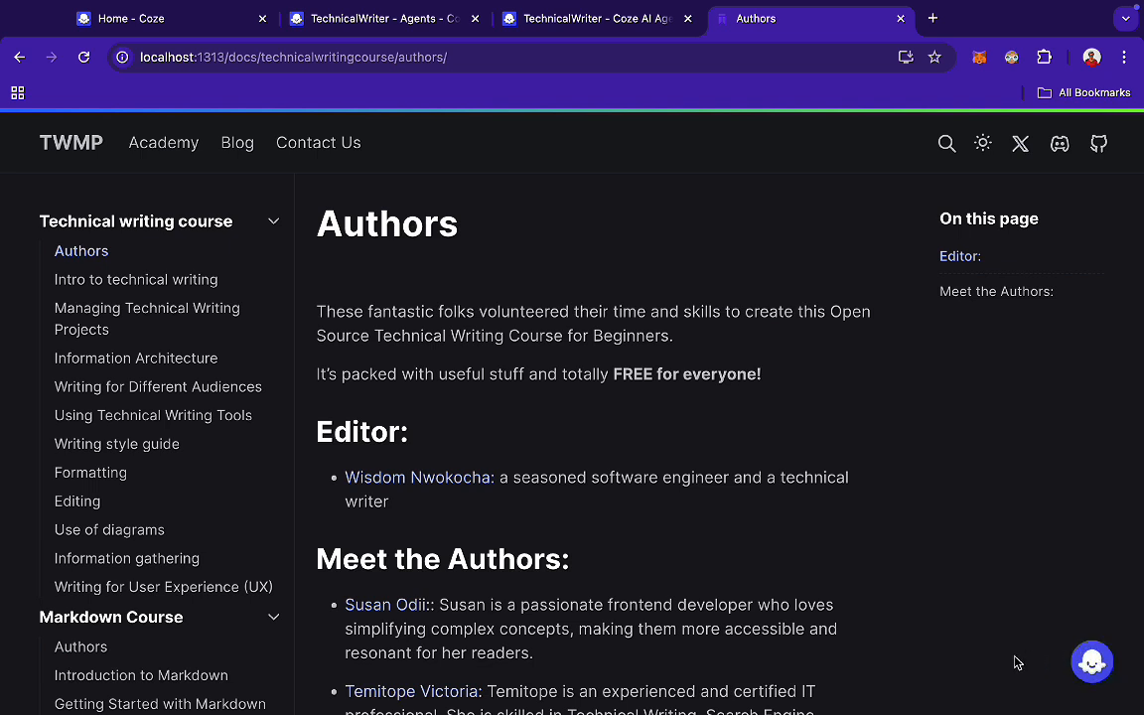
Open the embedded Coze chat widget on the Authors page and look back through its earlier questions and answers.
{"action": "left_click", "coordinate": [1092, 661]}
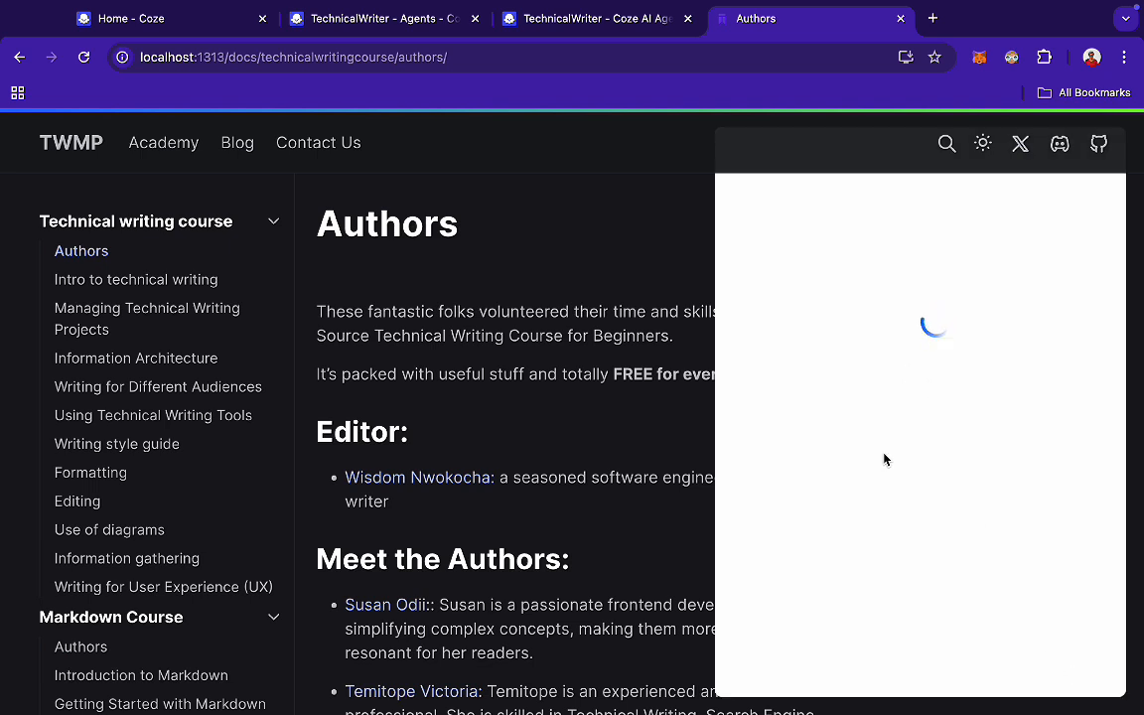
{"action": "scroll", "coordinate": [574, 497], "scroll_direction": "down", "scroll_amount": 1}
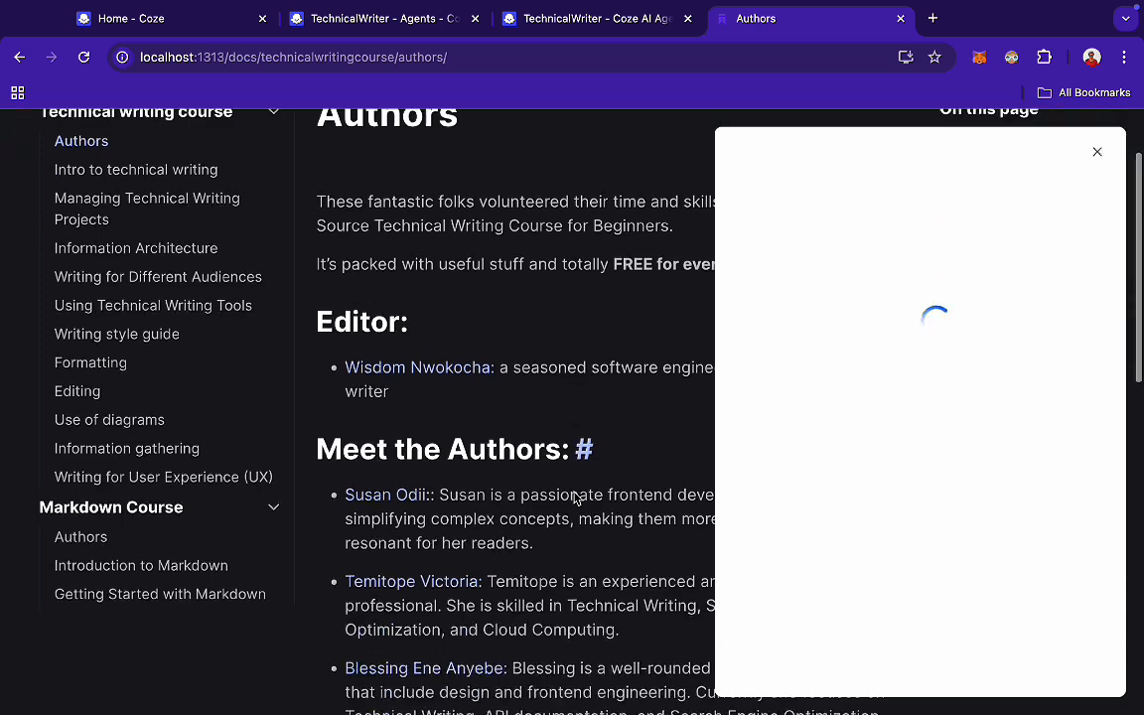
{"action": "scroll", "coordinate": [575, 497], "scroll_direction": "down", "scroll_amount": 1}
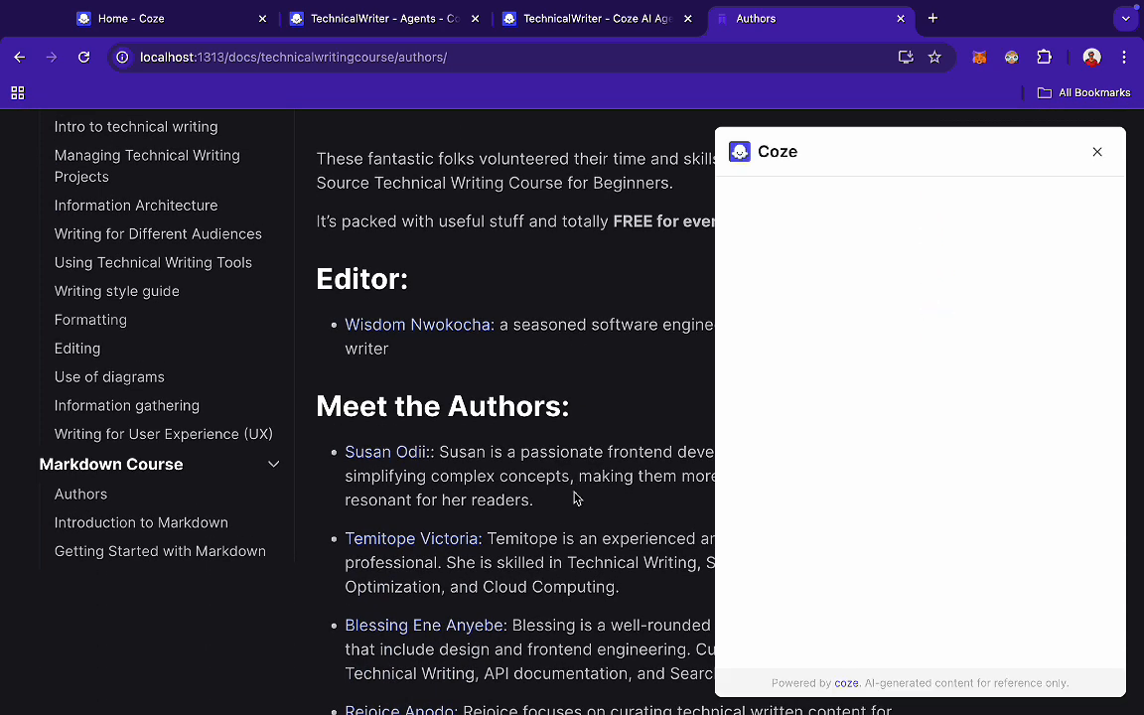
{"action": "scroll", "coordinate": [996, 501], "scroll_direction": "up", "scroll_amount": 10}
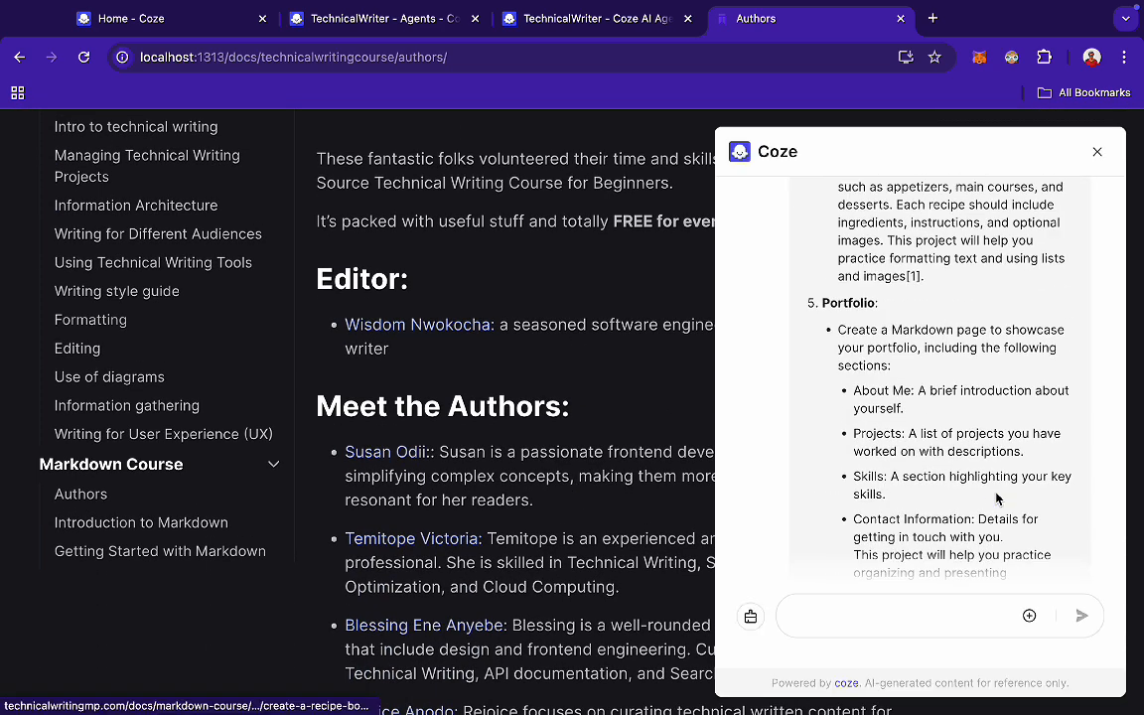
{"action": "scroll", "coordinate": [996, 513], "scroll_direction": "up", "scroll_amount": 5}
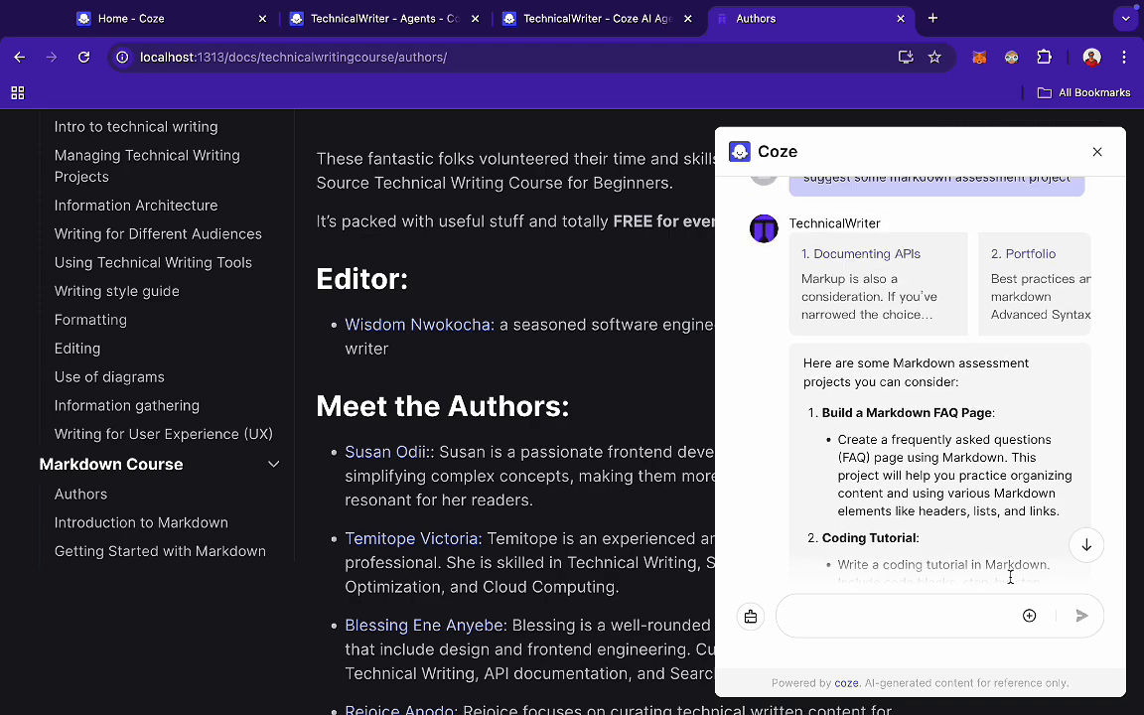
{"action": "scroll", "coordinate": [944, 402], "scroll_direction": "up", "scroll_amount": 7}
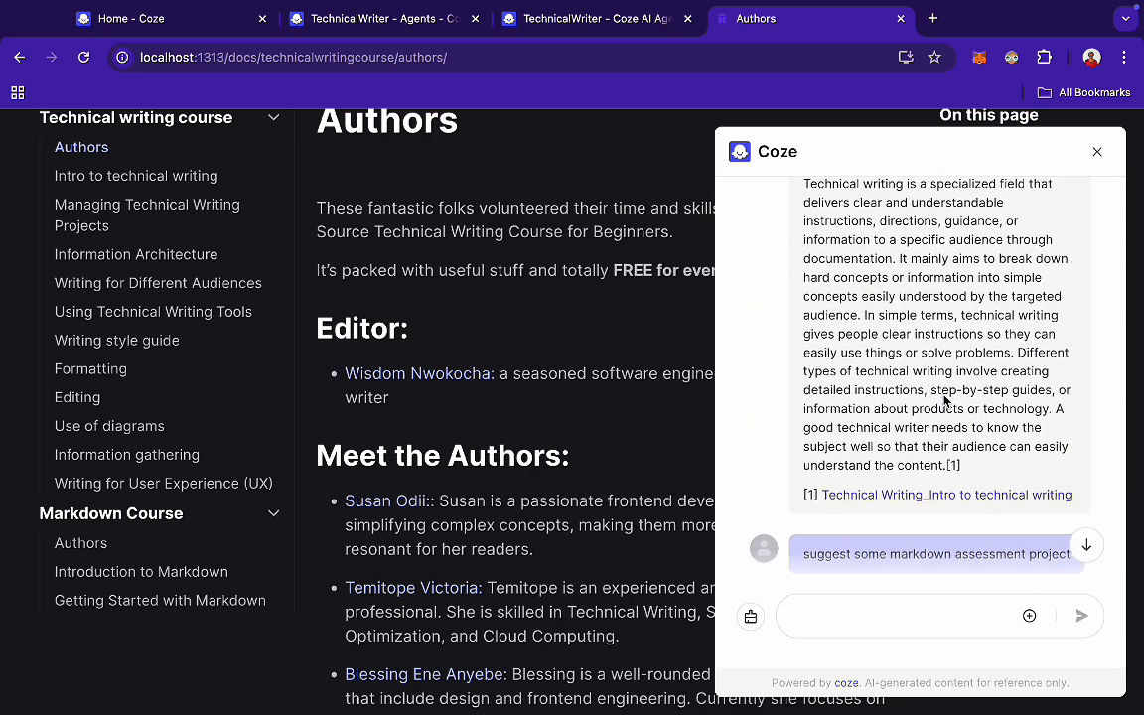
{"action": "scroll", "coordinate": [944, 407], "scroll_direction": "up", "scroll_amount": 5}
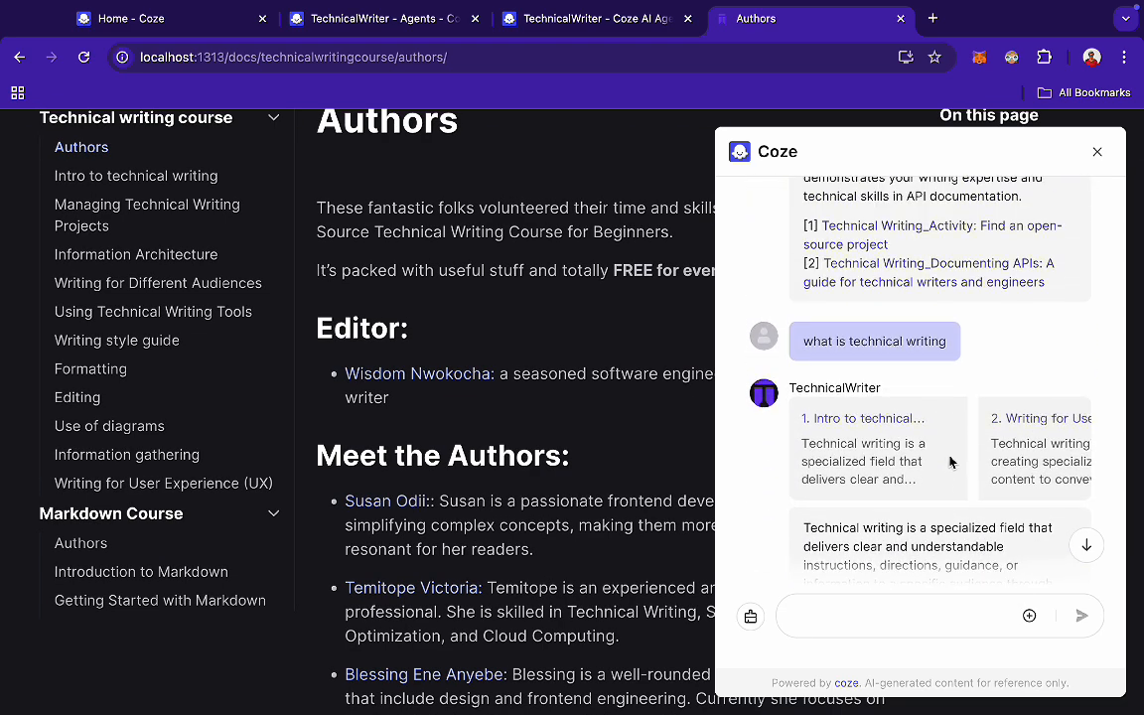
{"action": "scroll", "coordinate": [953, 492], "scroll_direction": "up", "scroll_amount": 4}
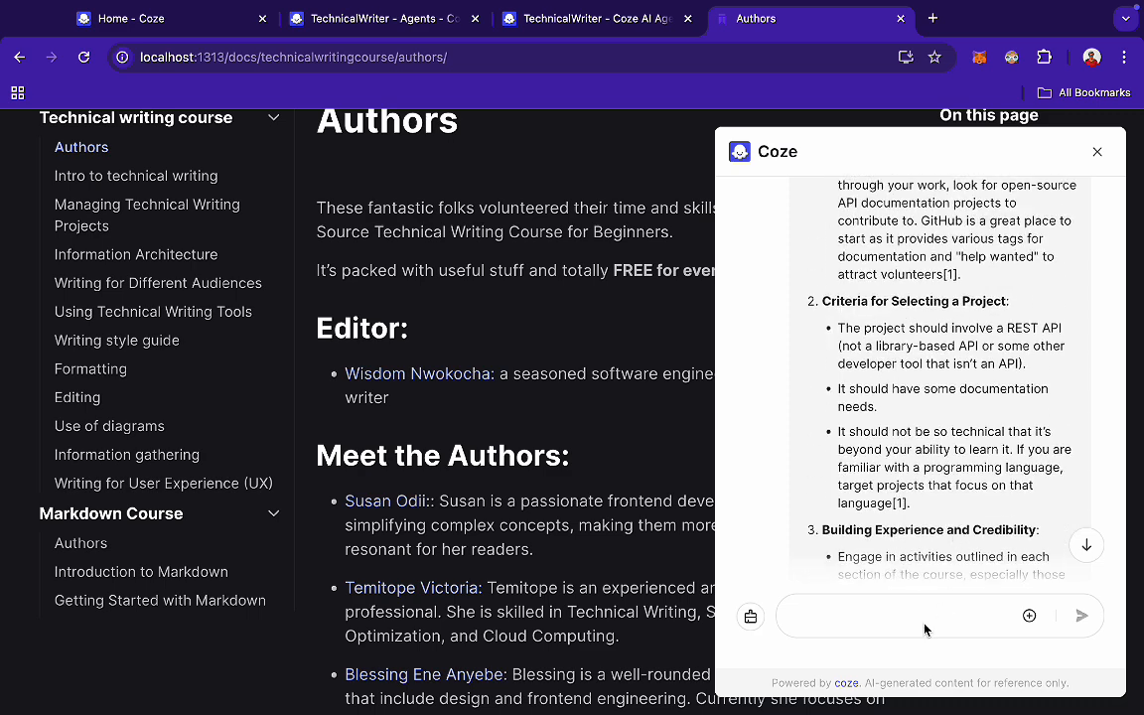
{"action": "left_click", "coordinate": [878, 621]}
{"action": "type", "text": "what"}
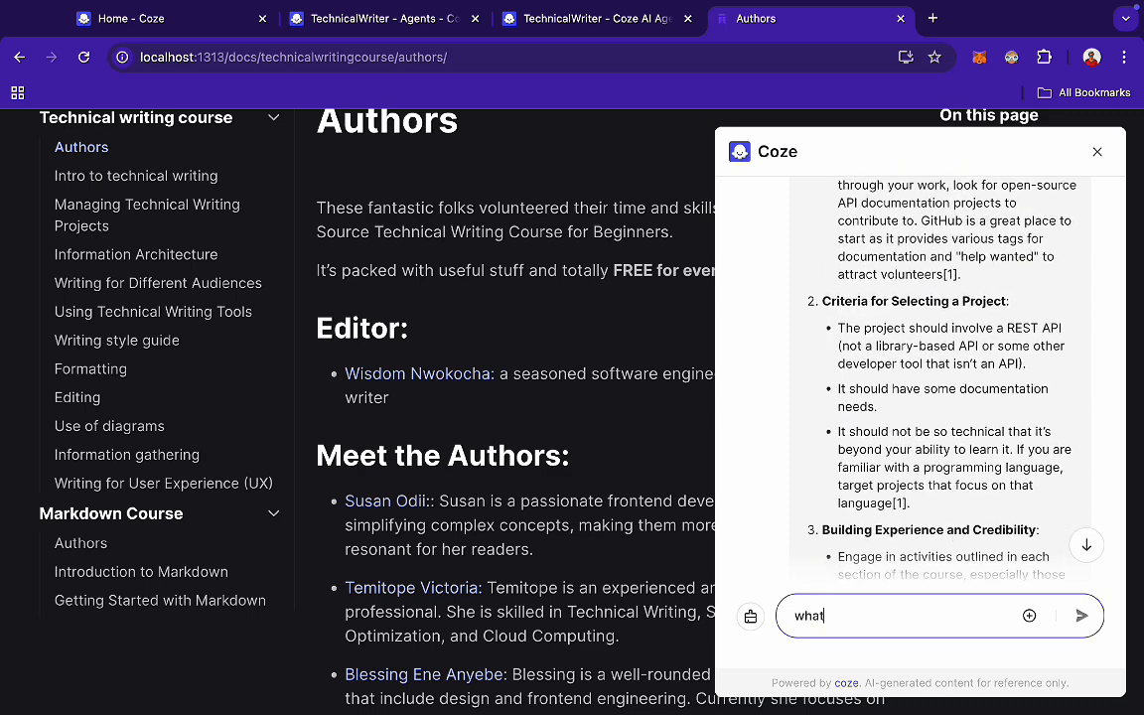
{"action": "type", "text": " is technical writ"}
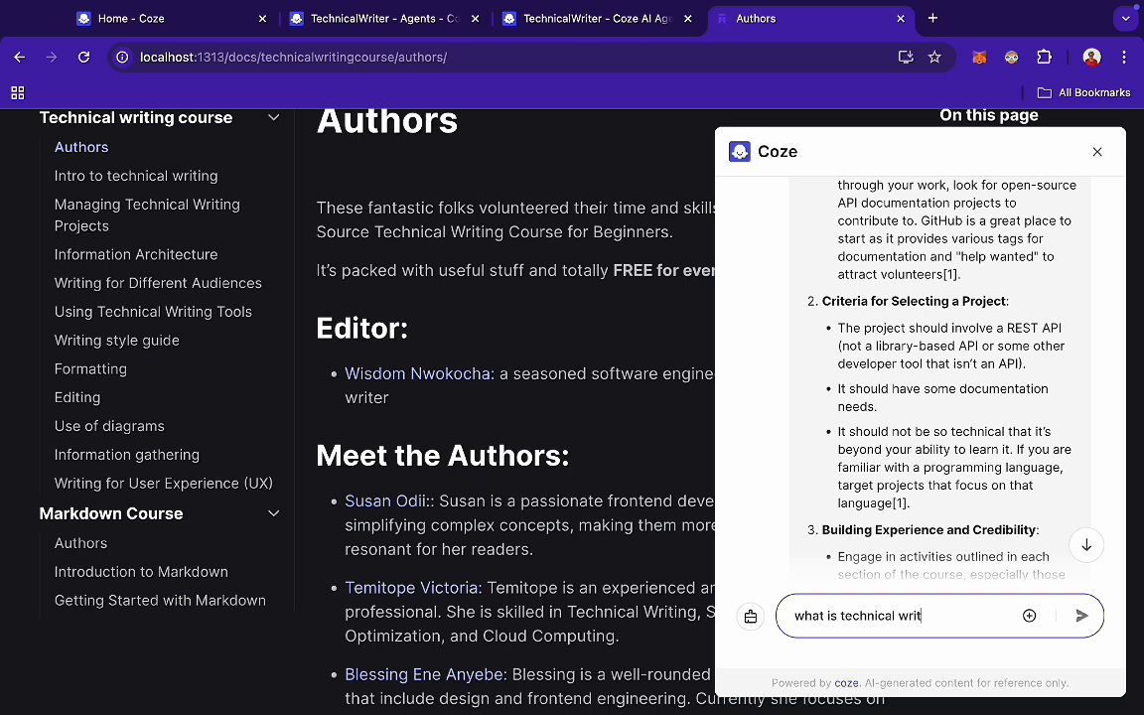
{"action": "type", "text": "ing"}
{"action": "key", "text": "BackSpace"}
{"action": "key", "text": "BackSpace"}
{"action": "key", "text": "BackSpace"}
{"action": "key", "text": "BackSpace"}
{"action": "key", "text": "BackSpace"}
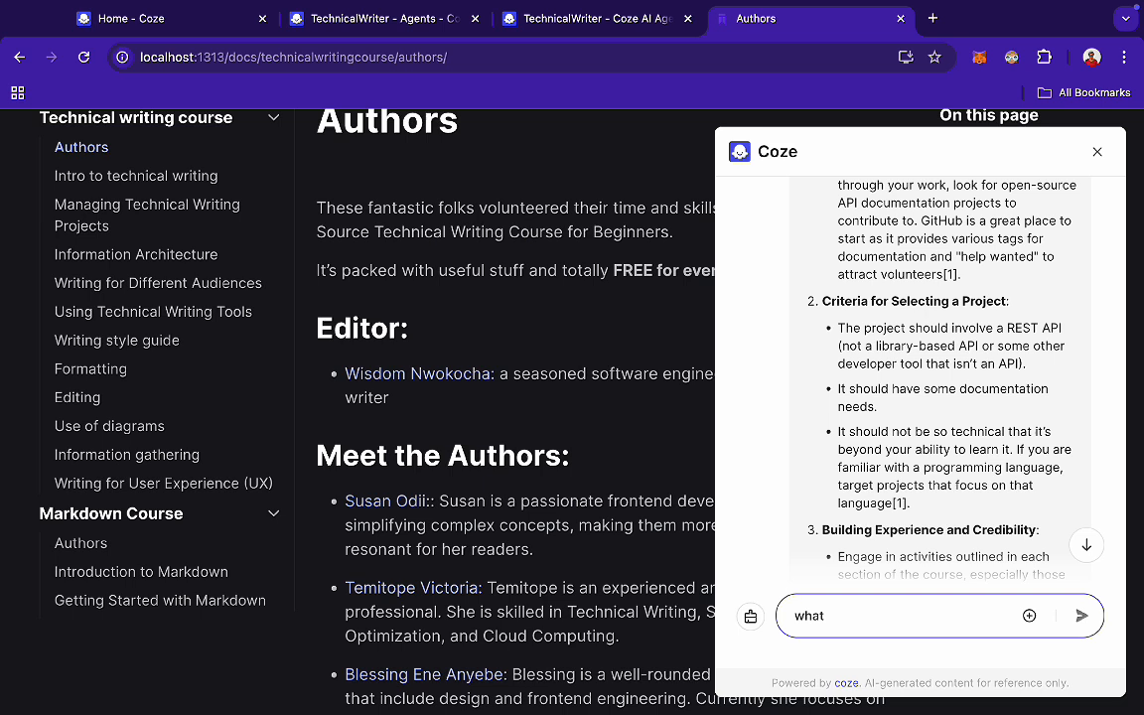
{"action": "key", "text": "BackSpace"}
{"action": "key", "text": "BackSpace"}
{"action": "key", "text": "BackSpace"}
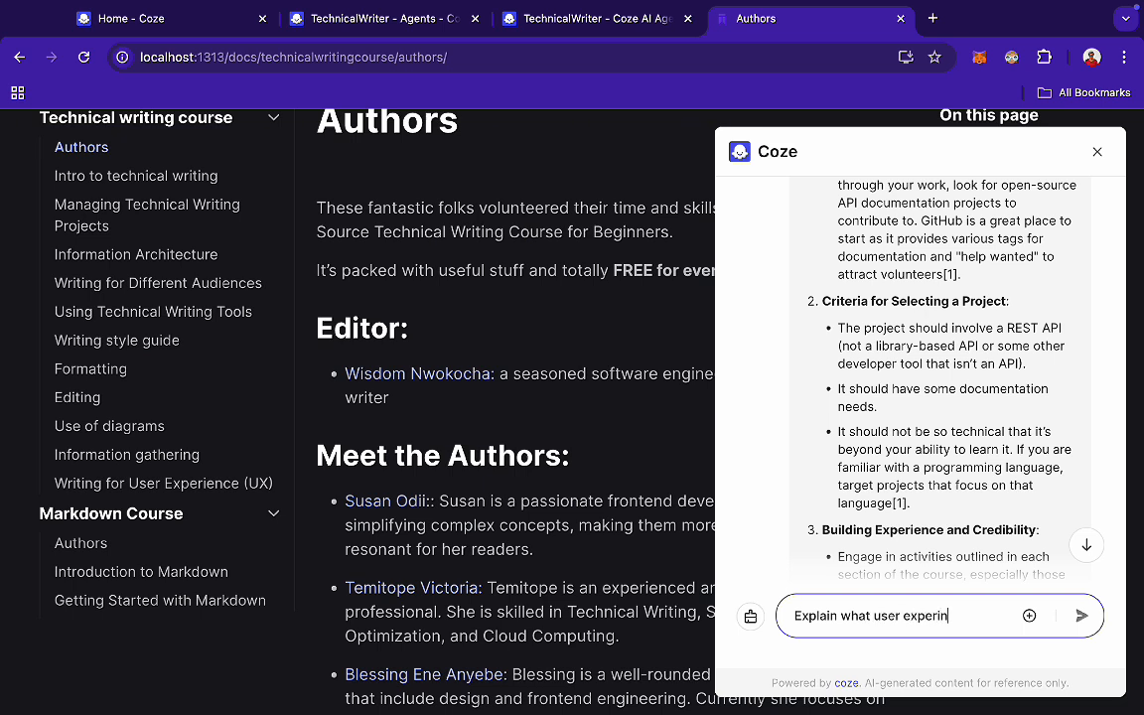
Send the embedded chat agent the question "Explain what user experince with examples".
{"action": "type", "text": "ce with examples"}
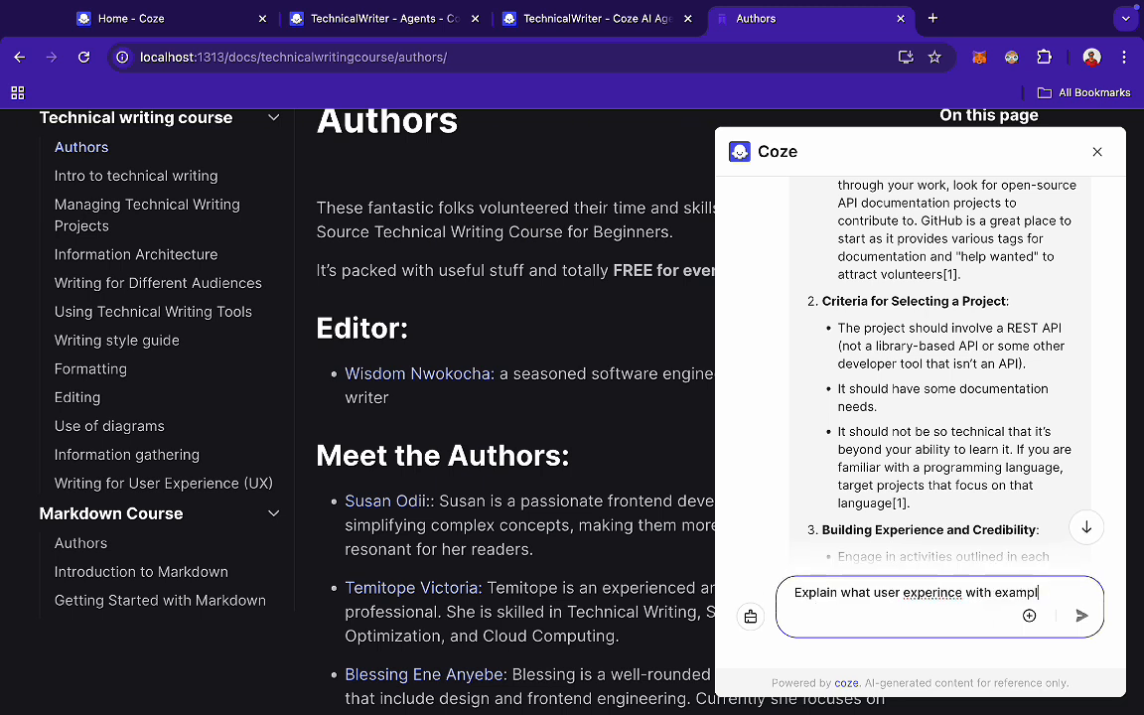
{"action": "left_click", "coordinate": [948, 592]}
{"action": "type", "text": "e"}
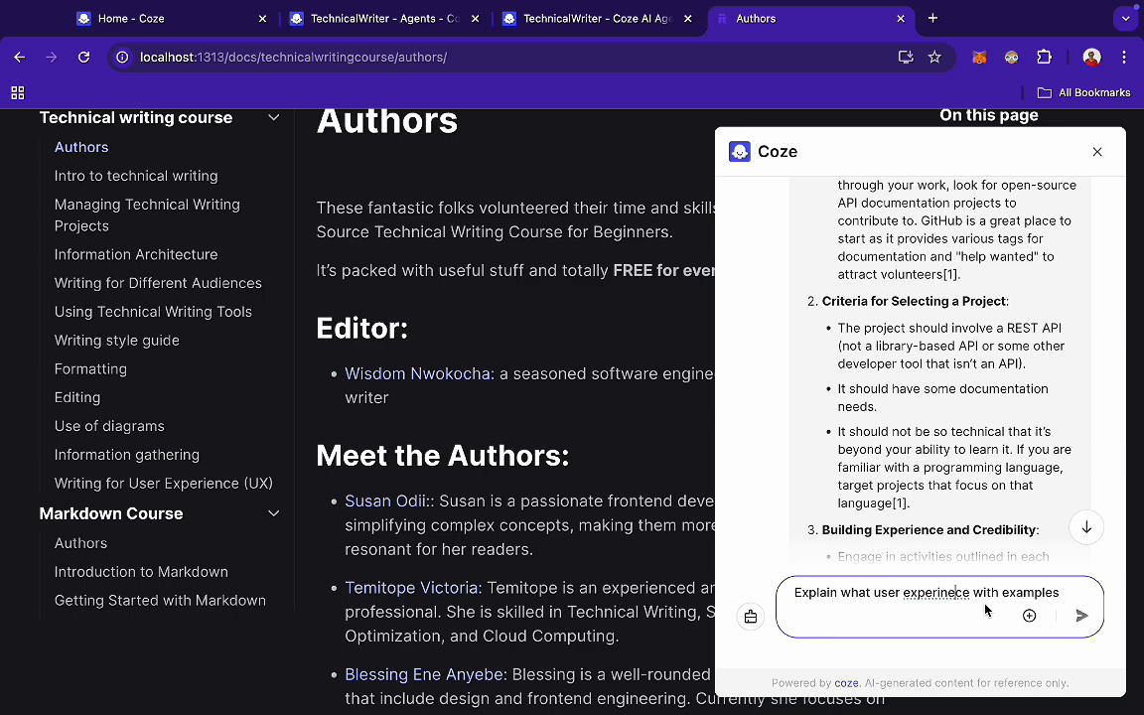
{"action": "key", "text": "BackSpace"}
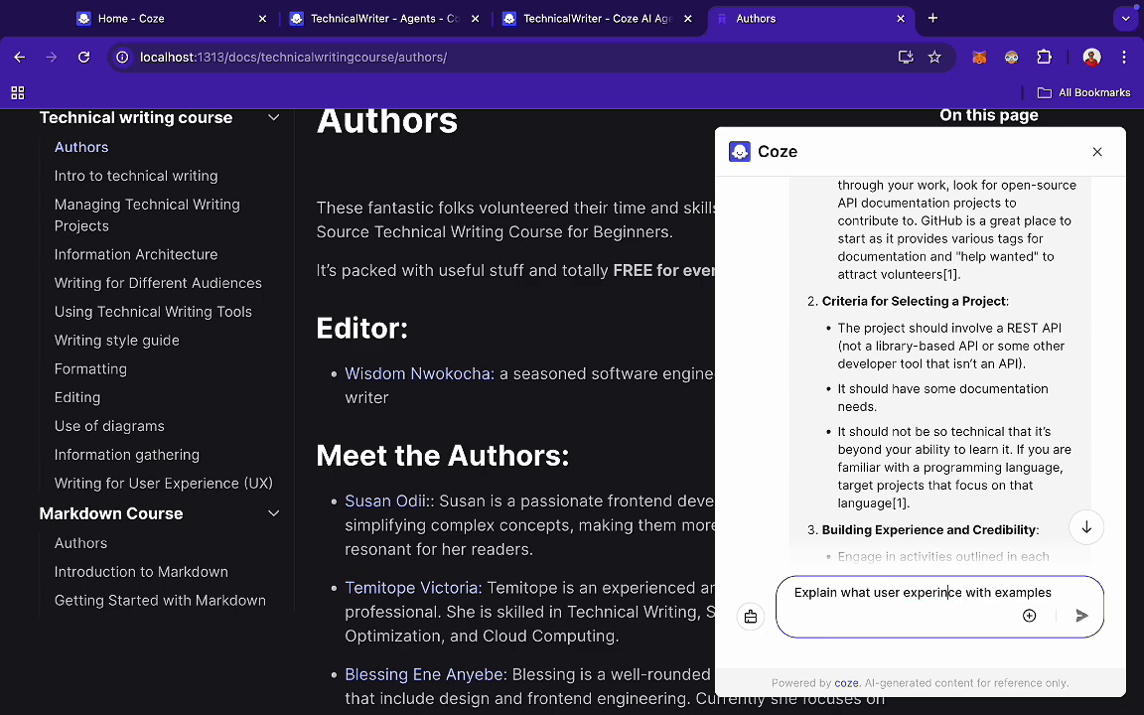
{"action": "left_click", "coordinate": [1080, 614]}
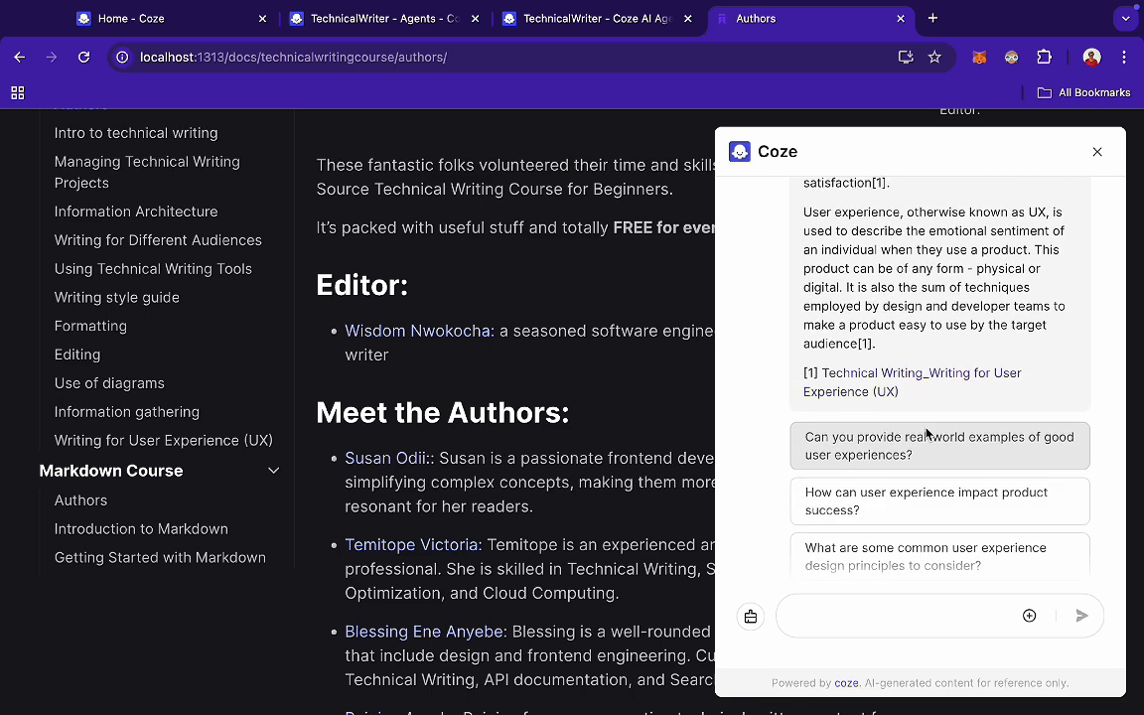
Read through the agent's user experience answer, including its source cards, cited reference and suggested follow-up questions.
{"action": "scroll", "coordinate": [912, 442], "scroll_direction": "up", "scroll_amount": 5}
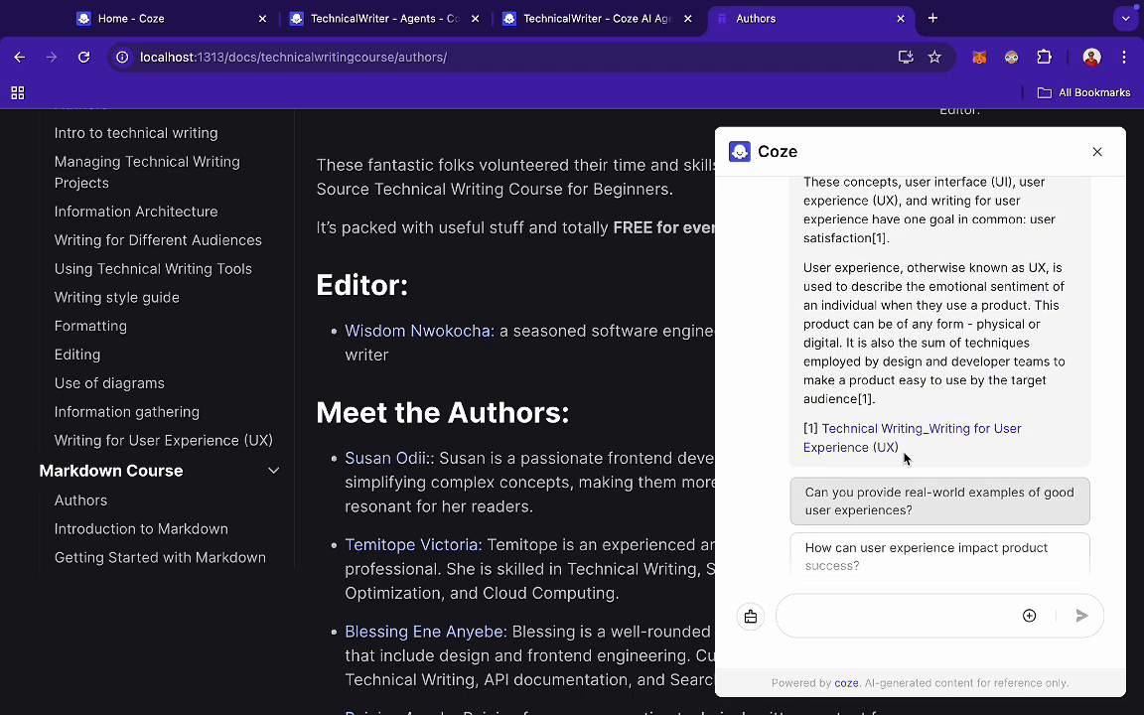
{"action": "scroll", "coordinate": [904, 459], "scroll_direction": "up", "scroll_amount": 5}
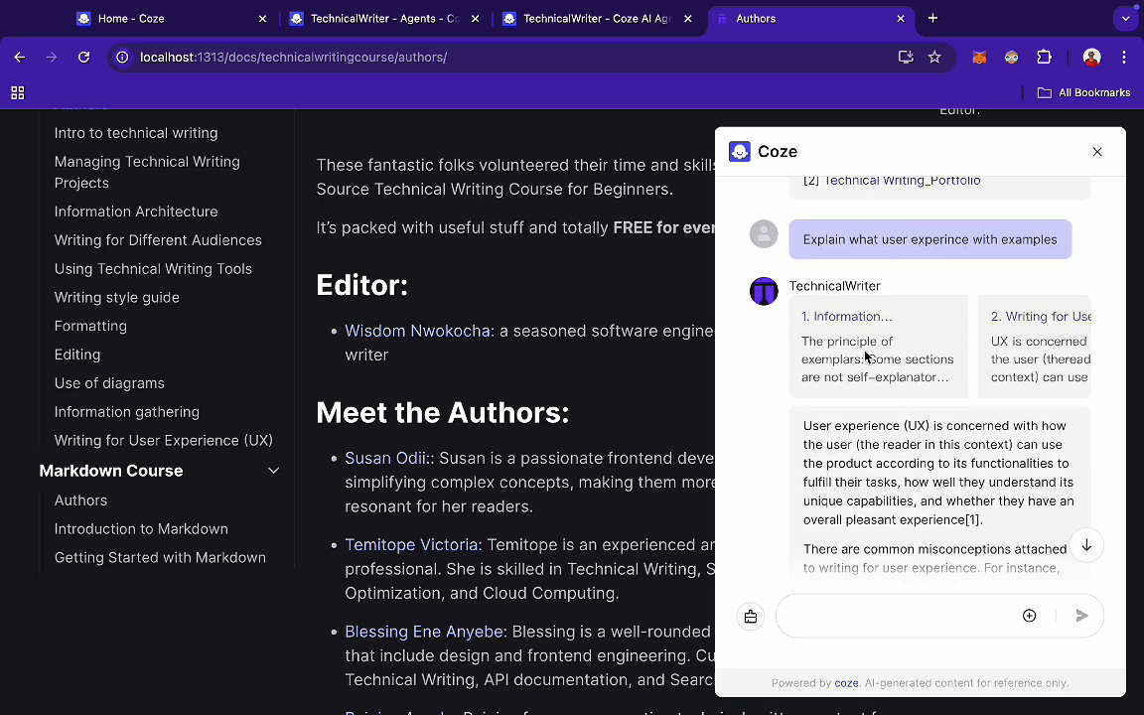
{"action": "scroll", "coordinate": [874, 327], "scroll_direction": "right", "scroll_amount": 4}
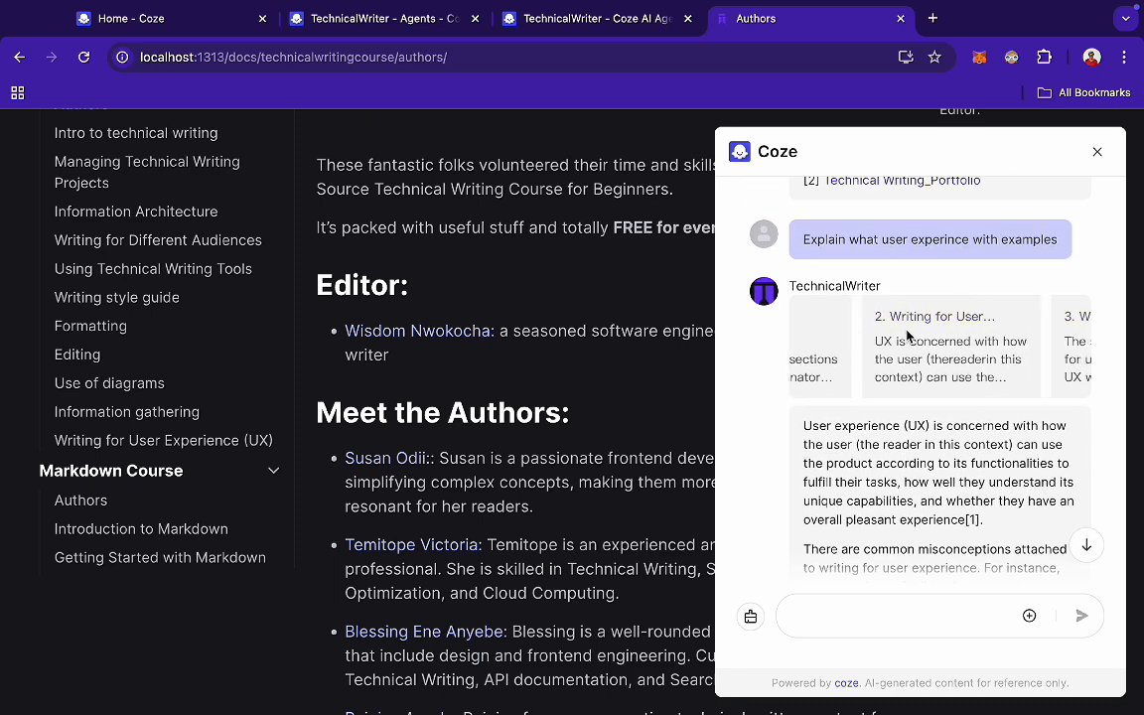
{"action": "scroll", "coordinate": [906, 335], "scroll_direction": "right", "scroll_amount": 4}
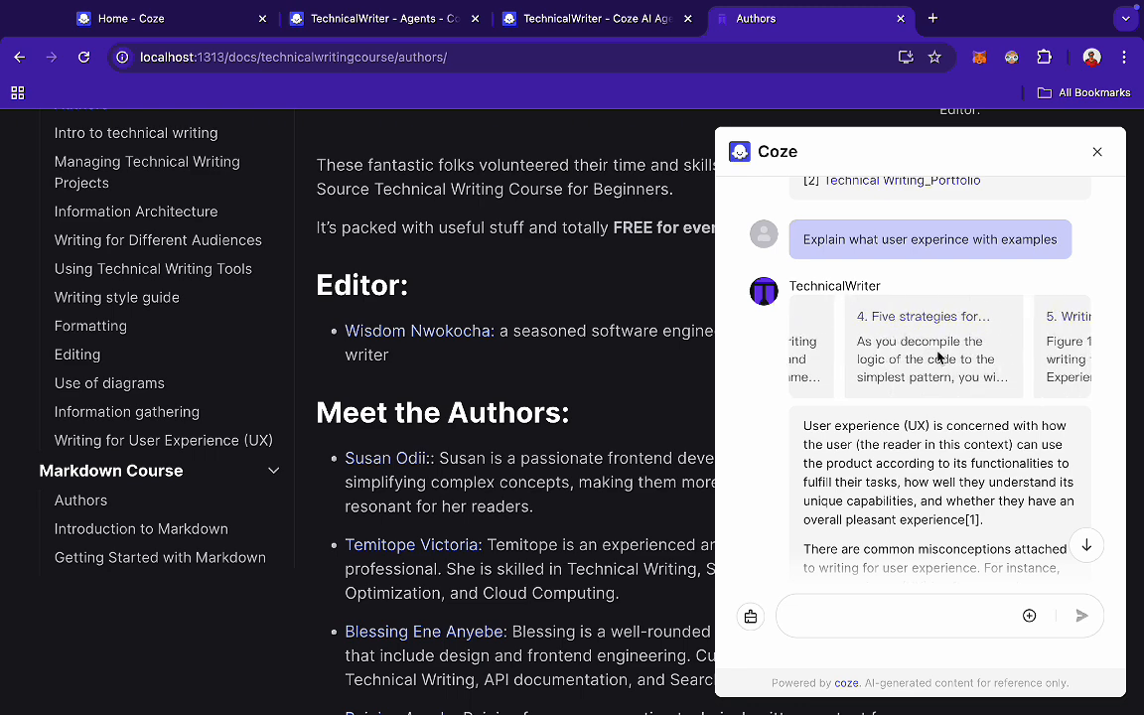
{"action": "scroll", "coordinate": [937, 377], "scroll_direction": "down", "scroll_amount": 2}
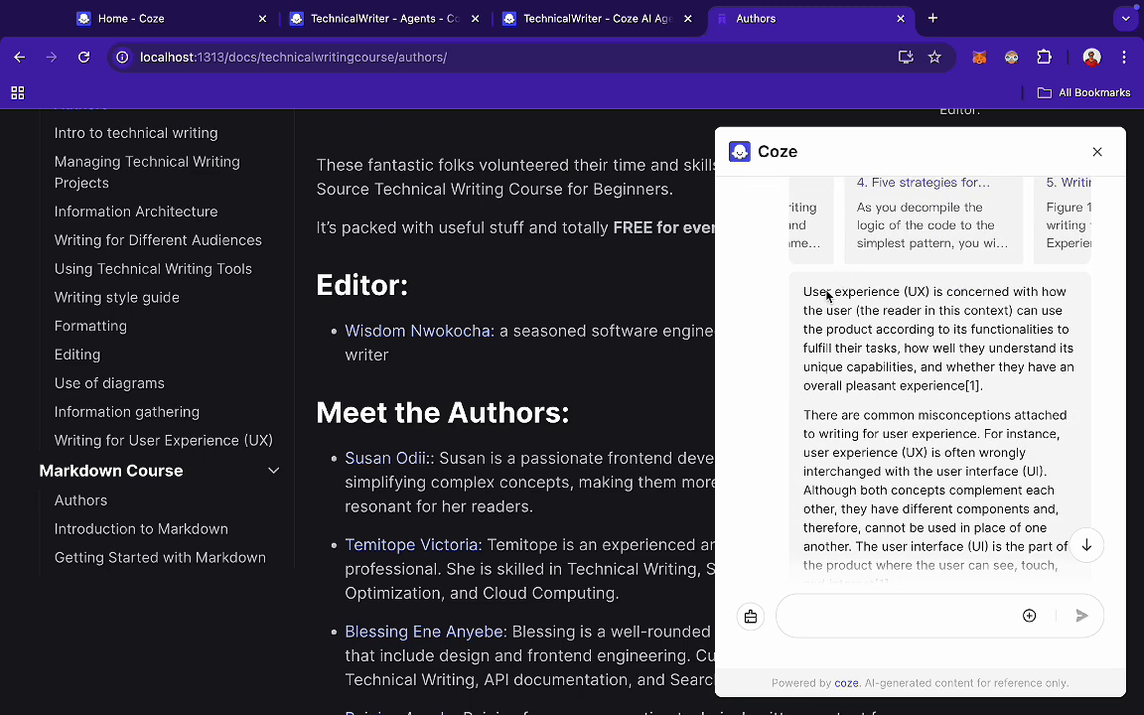
{"action": "scroll", "coordinate": [924, 354], "scroll_direction": "down", "scroll_amount": 1}
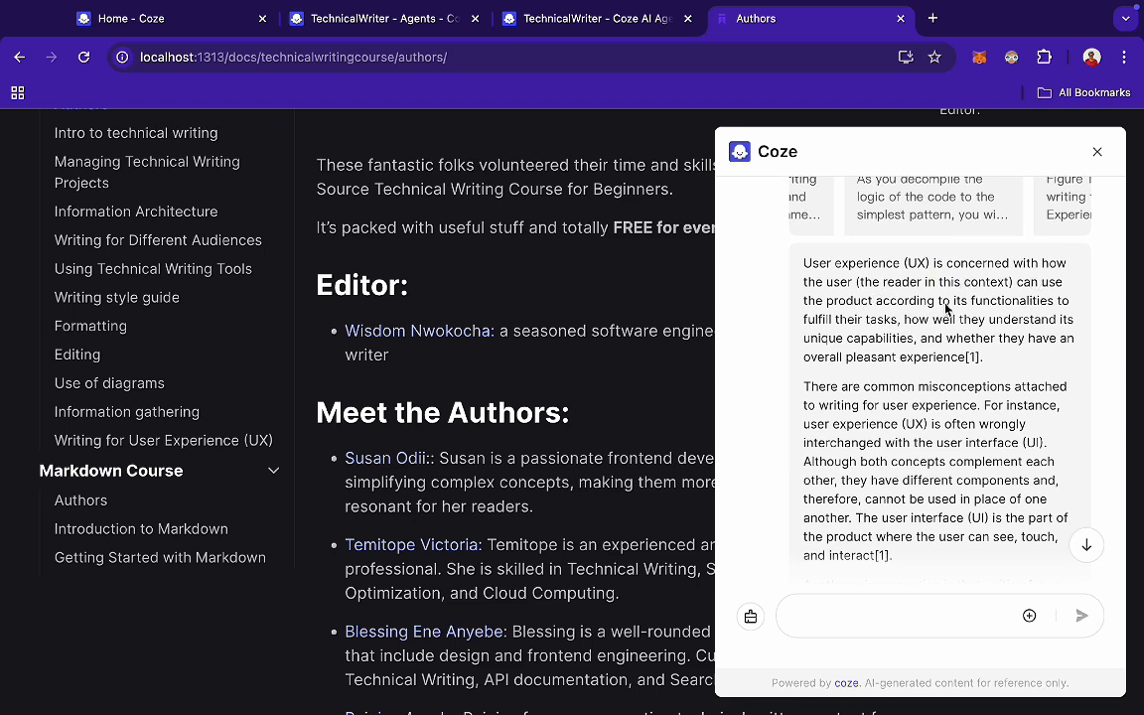
{"action": "scroll", "coordinate": [979, 313], "scroll_direction": "down", "scroll_amount": 5}
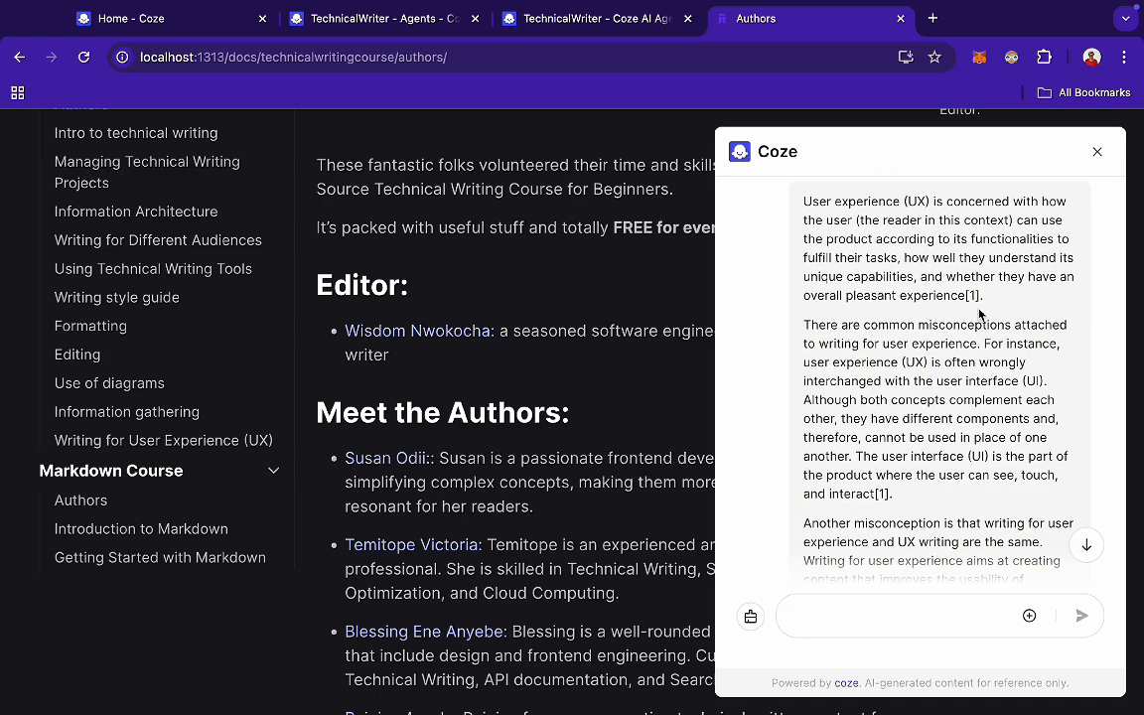
{"action": "scroll", "coordinate": [979, 313], "scroll_direction": "down", "scroll_amount": 10}
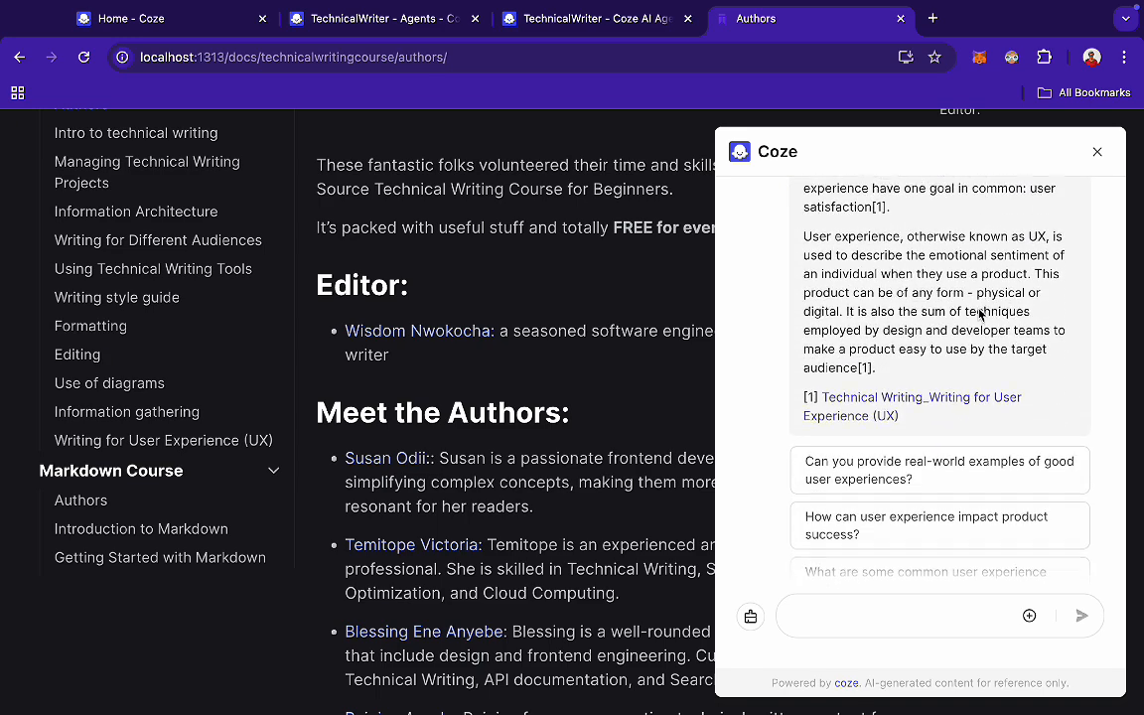
Open the answer's cited source "Technical Writing_Writing for User Experience (UX)", skim the page, and return to the local Authors page.
{"action": "left_click", "coordinate": [876, 425]}
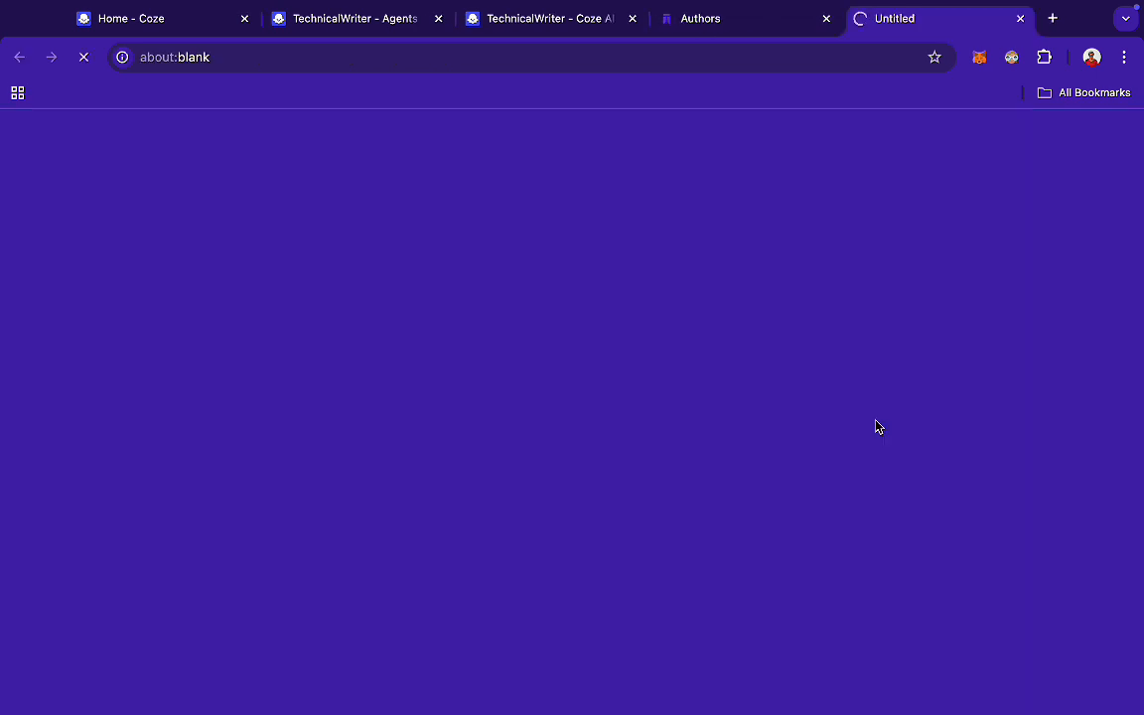
{"action": "scroll", "coordinate": [589, 394], "scroll_direction": "down", "scroll_amount": 10}
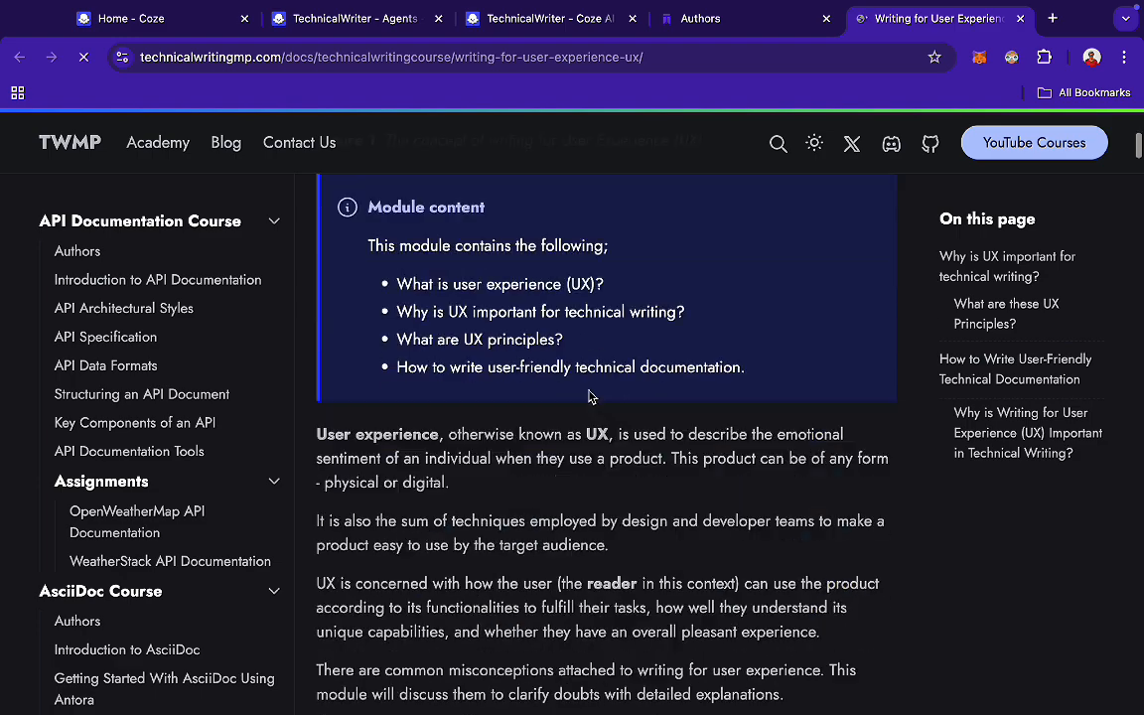
{"action": "left_click", "coordinate": [695, 18]}
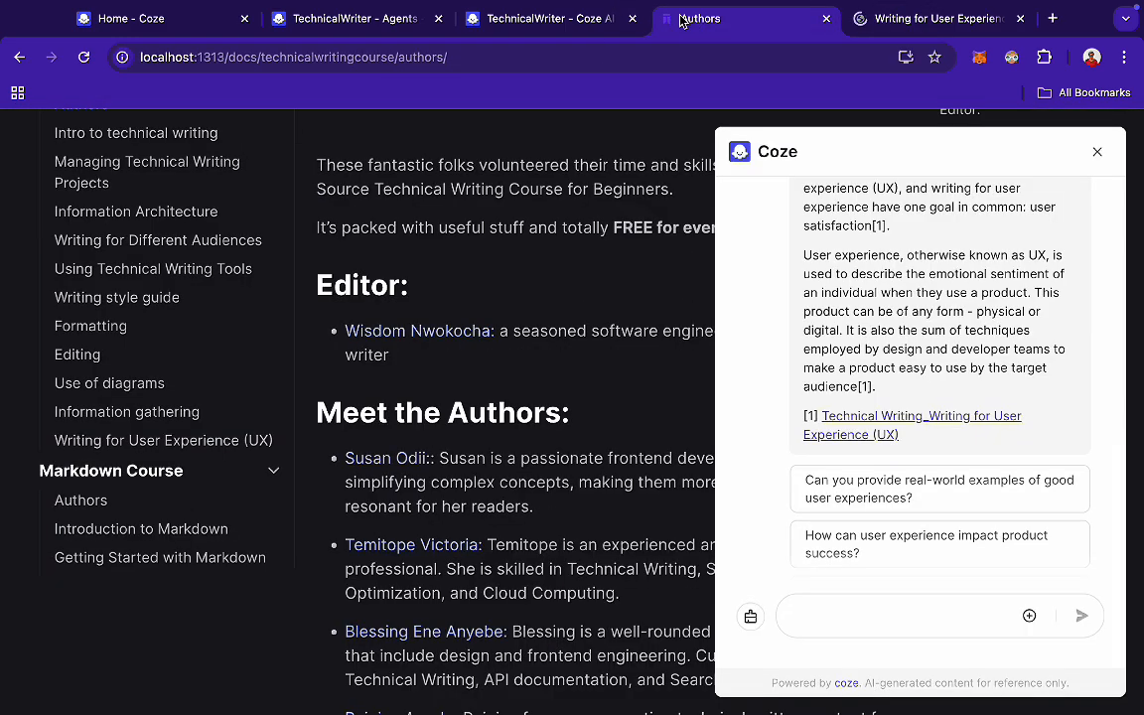
Close and reopen the embedded chat widget, and look back through the conversation to the technical writing answer.
{"action": "left_click", "coordinate": [1098, 152]}
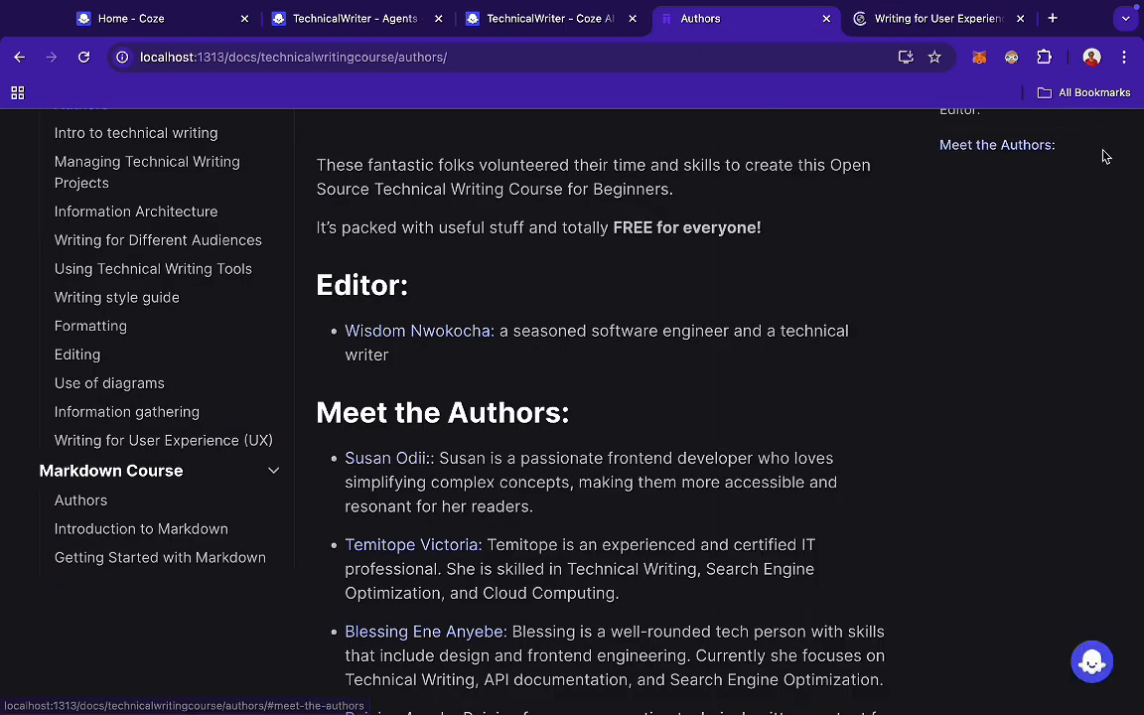
{"action": "left_click", "coordinate": [1085, 670]}
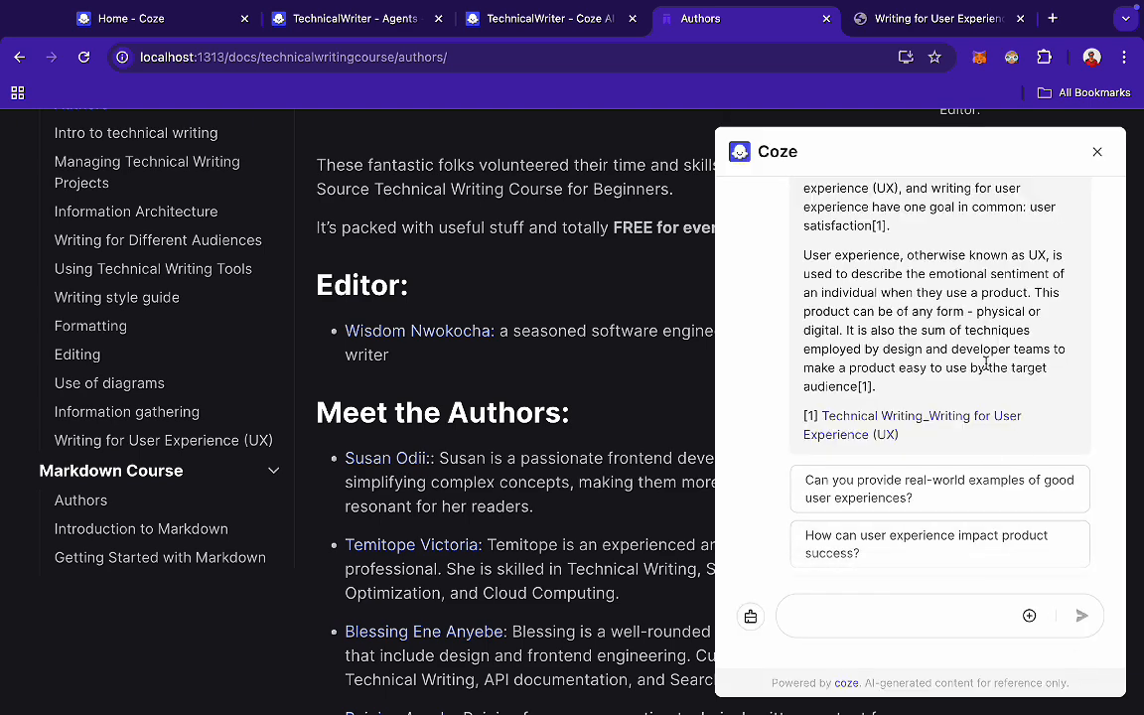
{"action": "scroll", "coordinate": [985, 366], "scroll_direction": "up", "scroll_amount": 5}
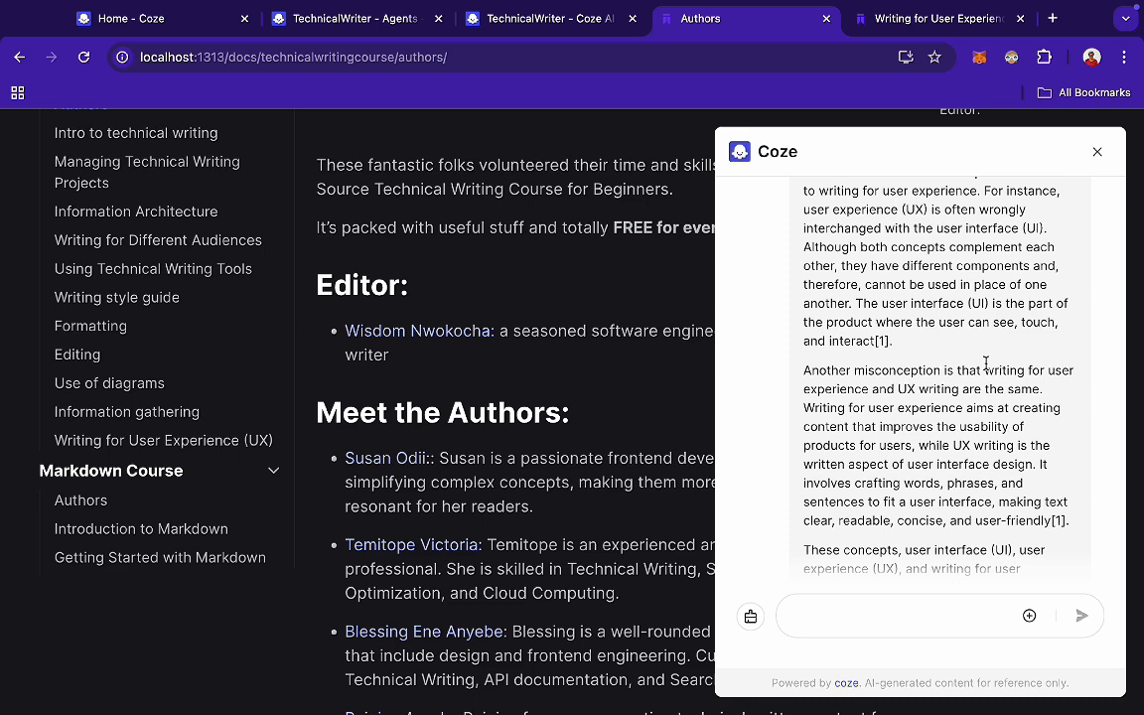
{"action": "scroll", "coordinate": [985, 363], "scroll_direction": "up", "scroll_amount": 20}
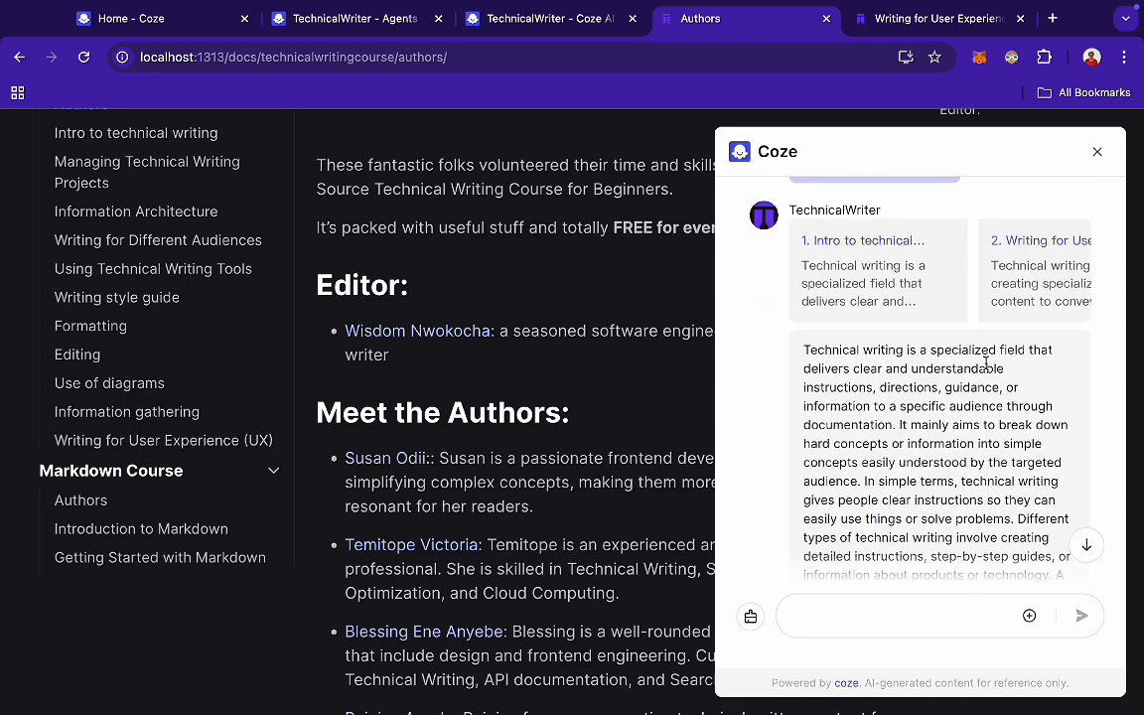
{"action": "scroll", "coordinate": [986, 393], "scroll_direction": "down", "scroll_amount": 20}
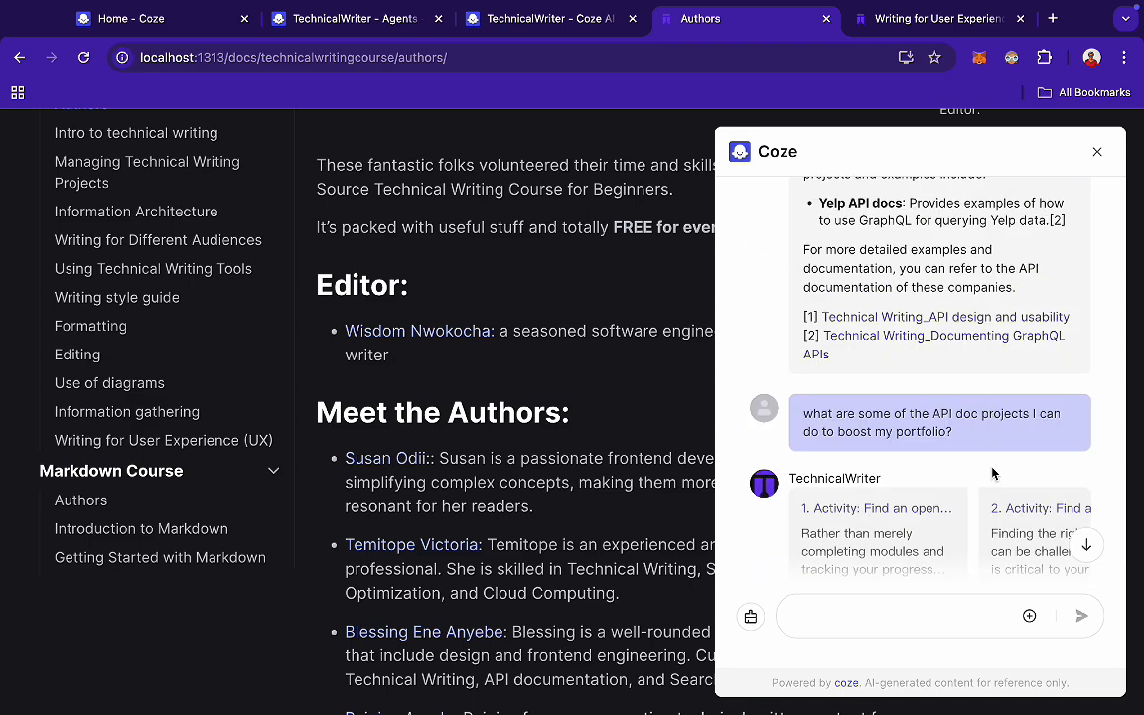
{"action": "key", "text": "super+shift+5"}
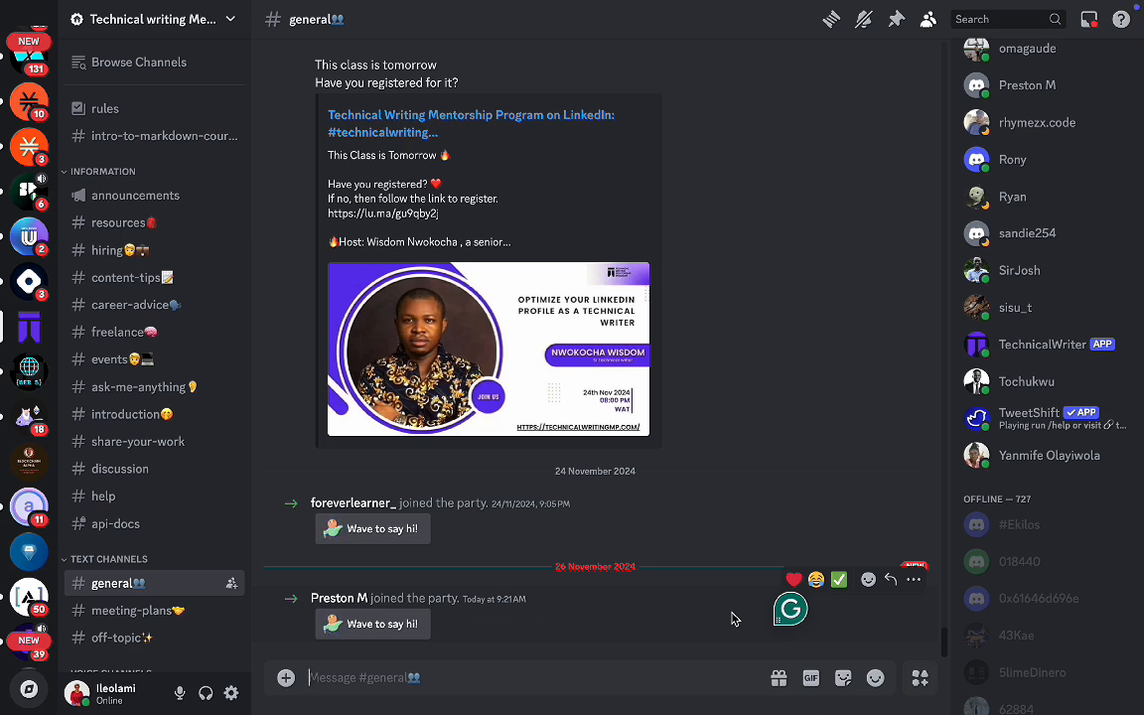
{"action": "type", "text": "@"}
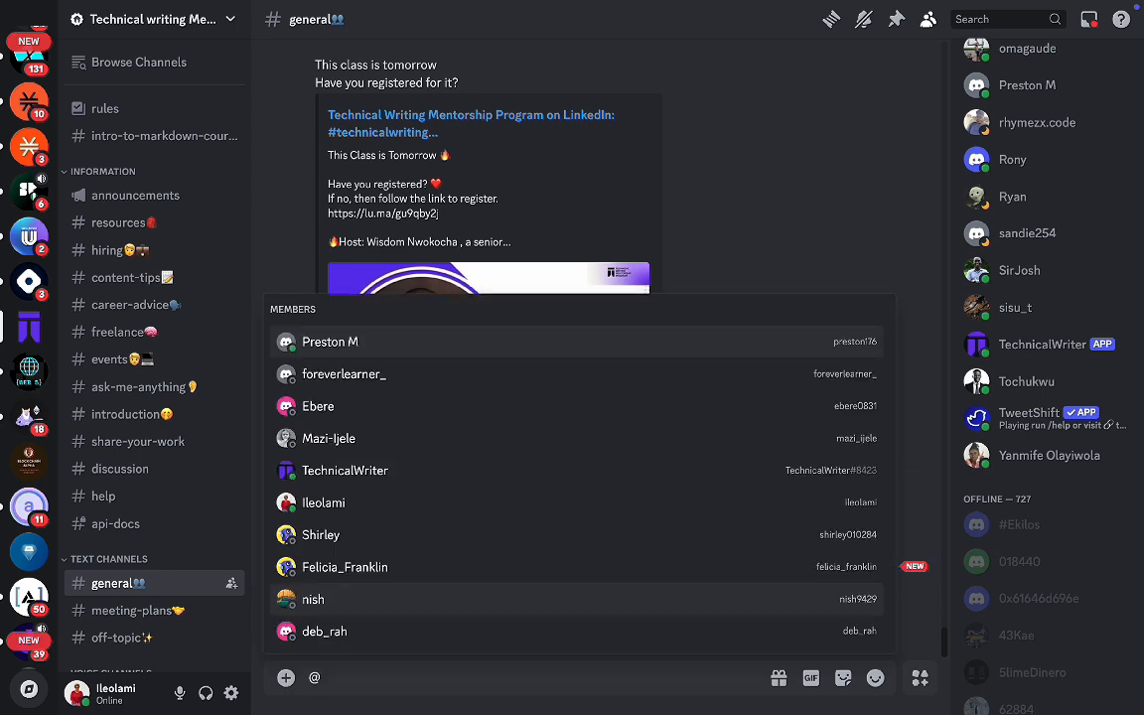
{"action": "type", "text": "technica"}
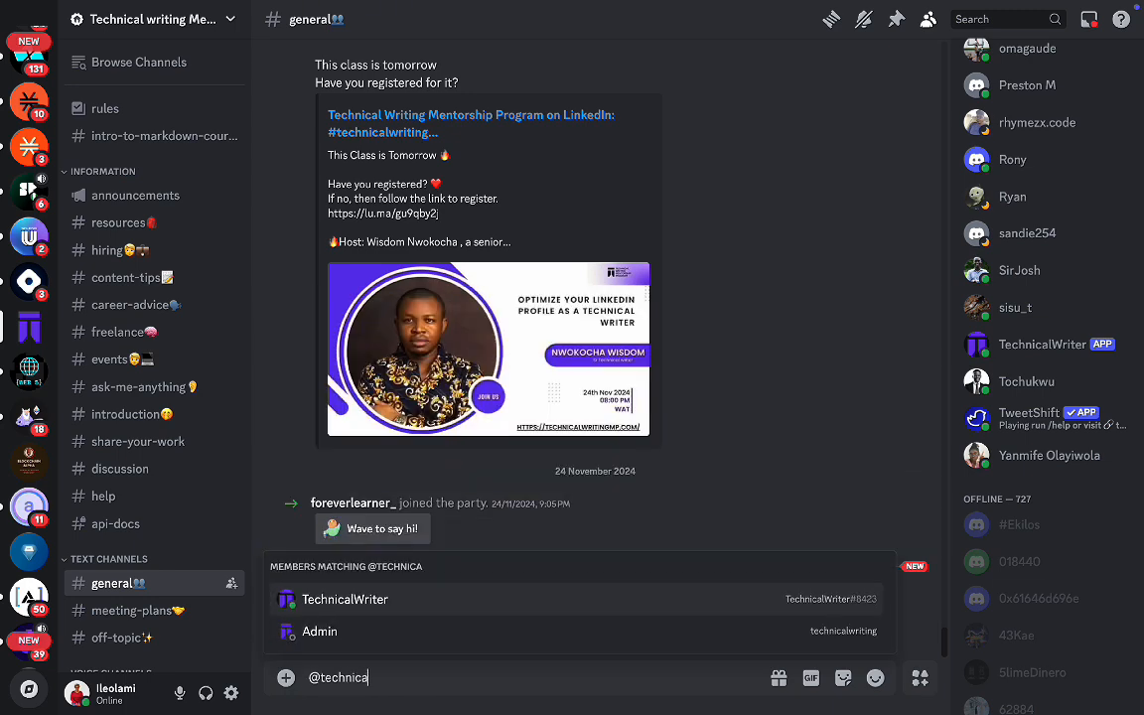
{"action": "left_click", "coordinate": [556, 601]}
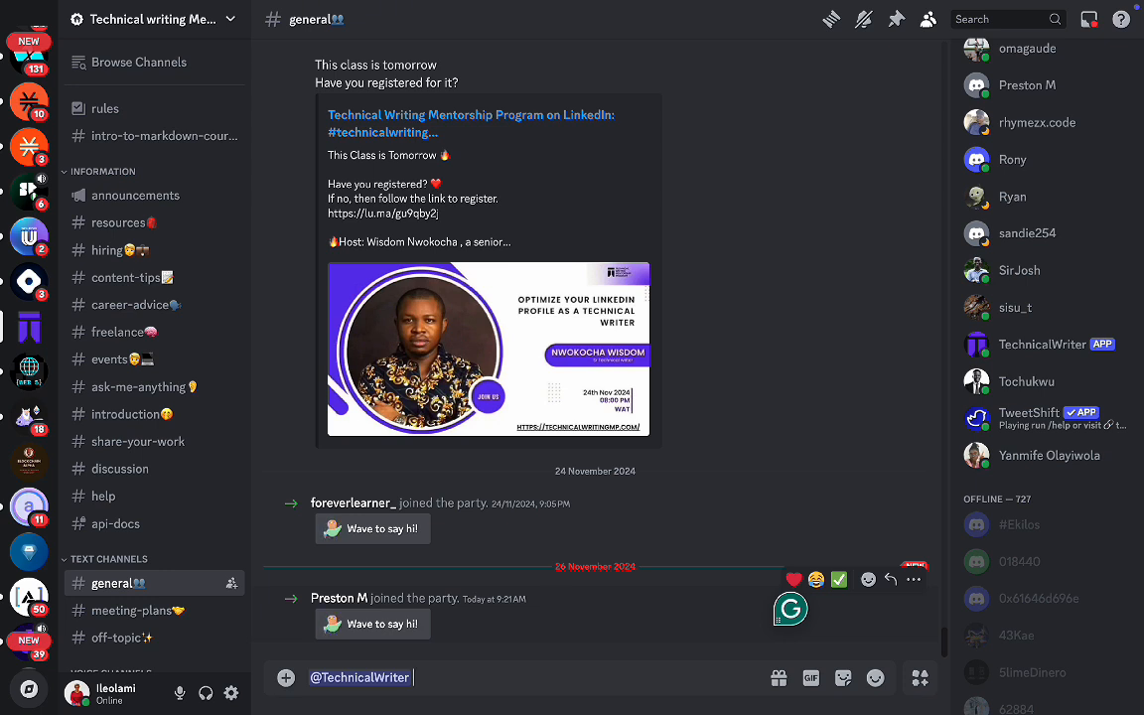
{"action": "type", "text": ", "}
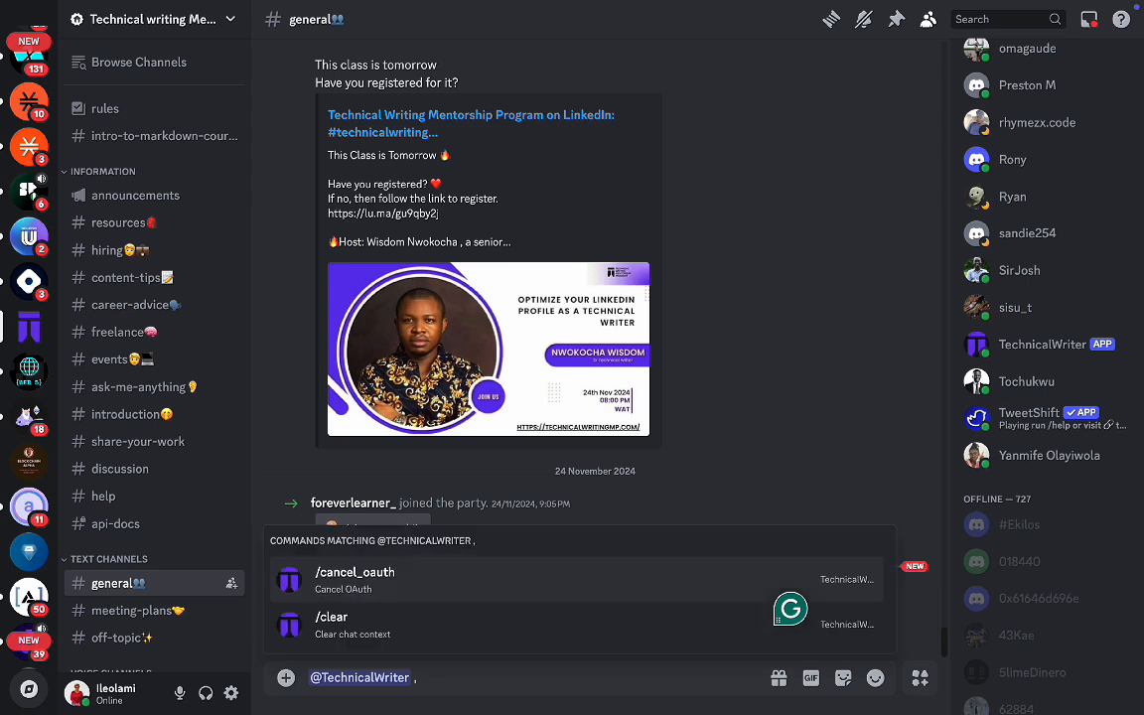
{"action": "type", "text": "Pl"}
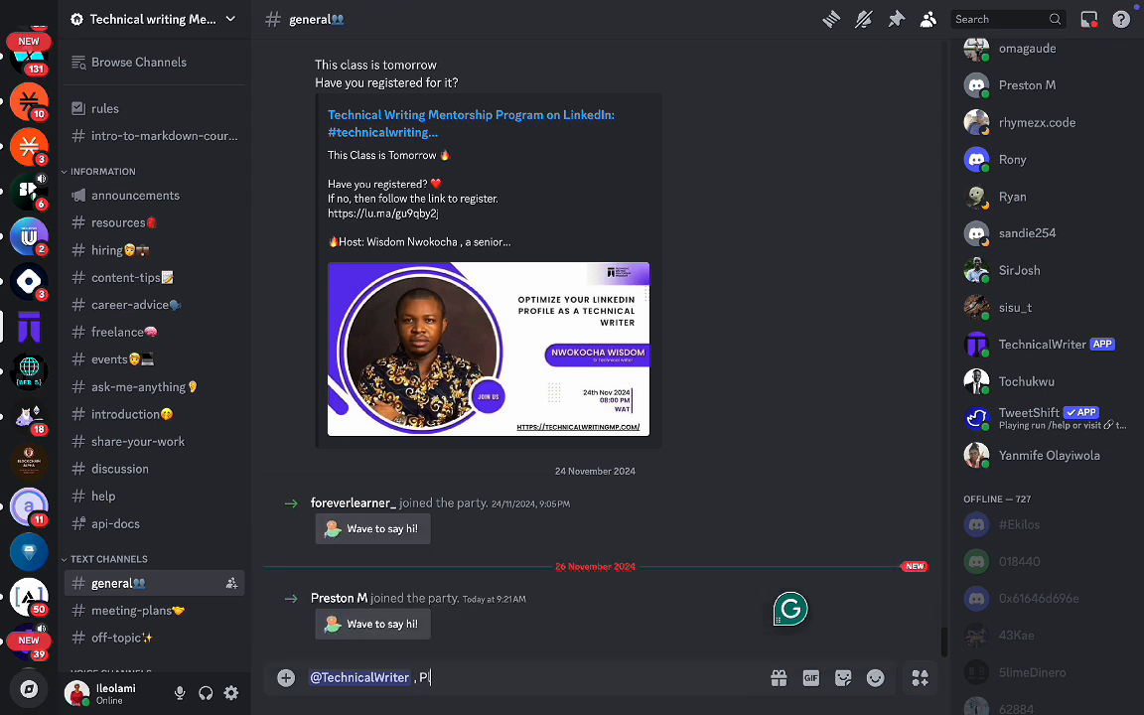
{"action": "key", "text": "BackSpace"}
{"action": "type", "text": "inding Open"}
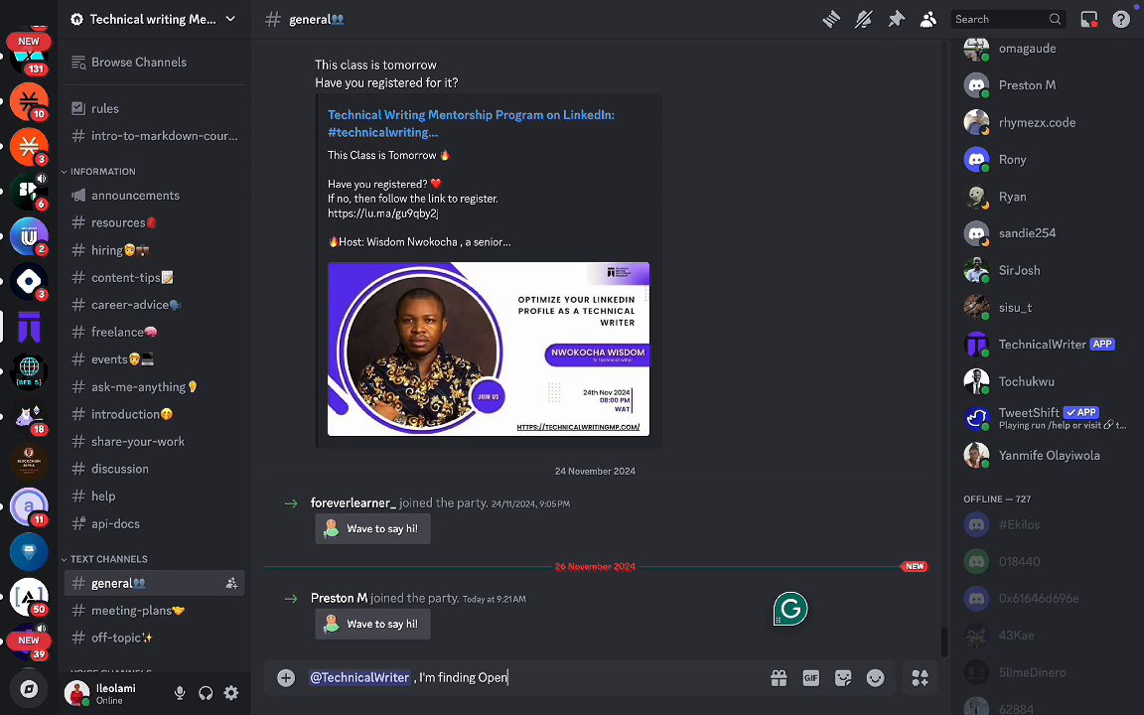
{"action": "type", "text": "API discuss to under"}
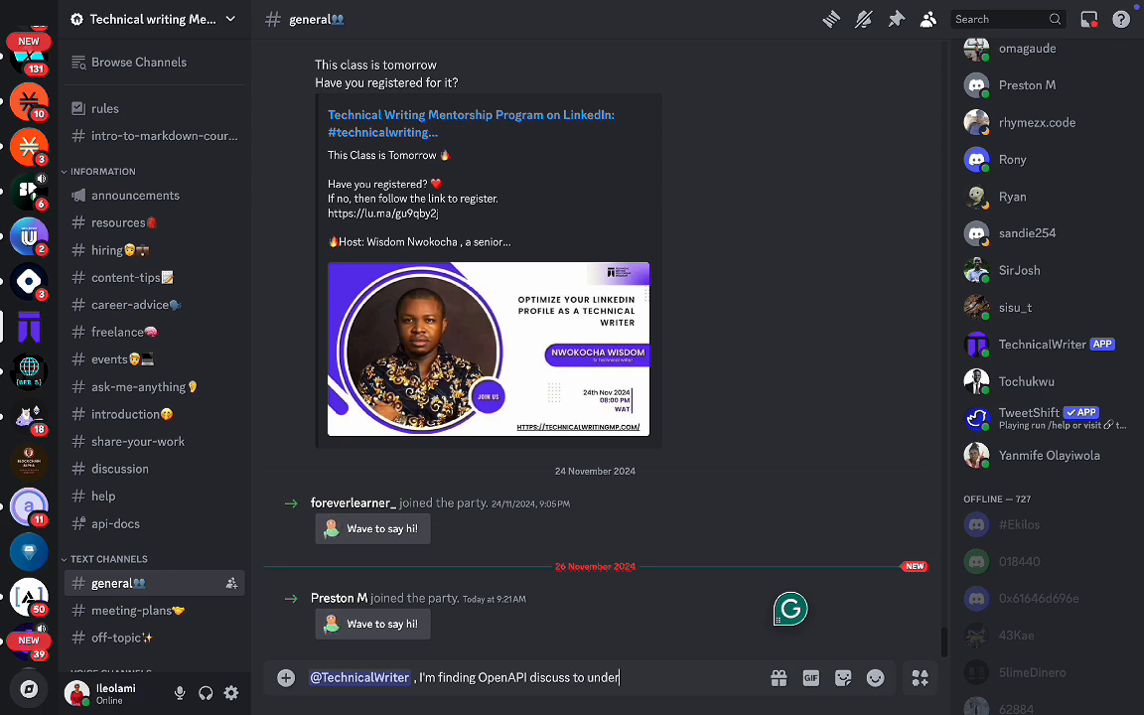
{"action": "type", "text": "stand , can you expla"}
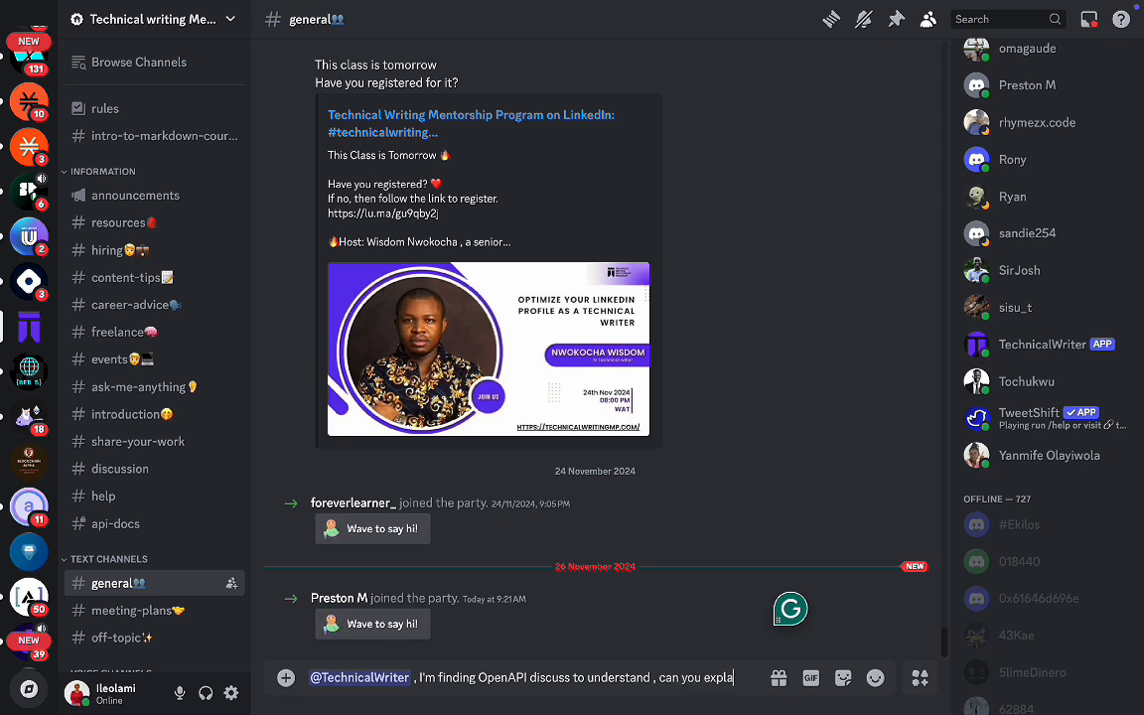
Finish the question with "explain what openAPI with example" and send it to the channel.
{"action": "type", "text": "in what OP"}
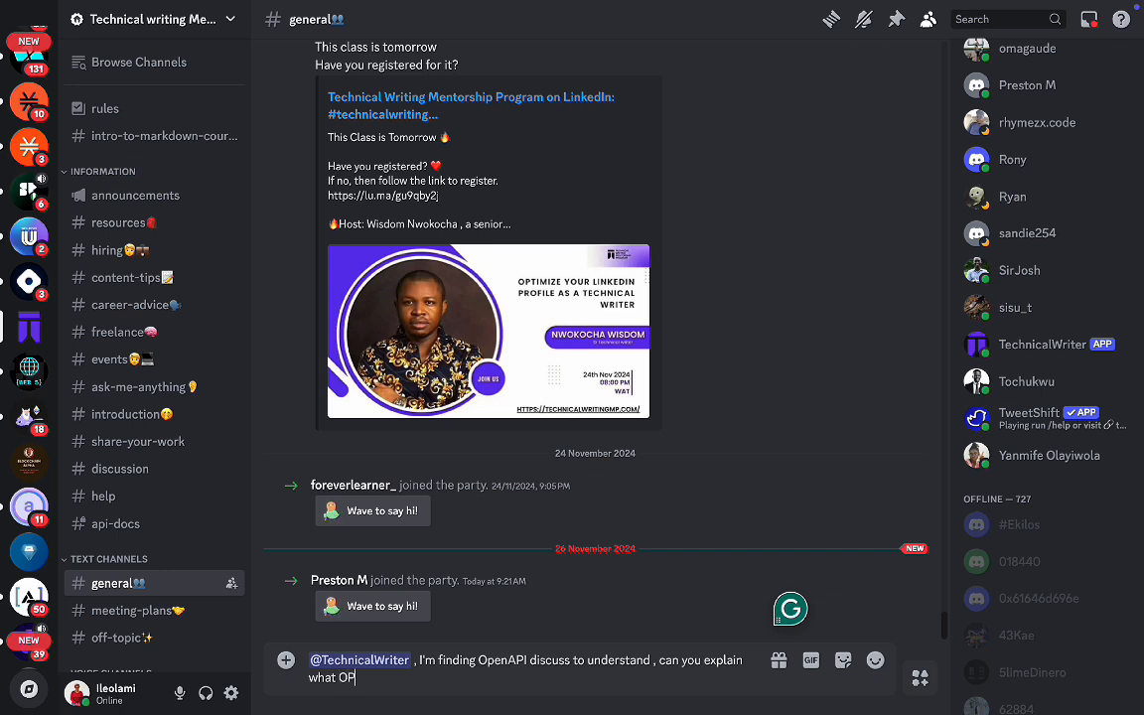
{"action": "key", "text": "BackSpace"}
{"action": "key", "text": "BackSpace"}
{"action": "type", "text": "openA"}
{"action": "type", "text": "PI and "}
{"action": "type", "text": "it"}
{"action": "key", "text": "BackSpace"}
{"action": "key", "text": "BackSpace"}
{"action": "key", "text": "BackSpace"}
{"action": "key", "text": "BackSpace"}
{"action": "key", "text": "BackSpace"}
{"action": "key", "text": "BackSpace"}
{"action": "key", "text": "BackSpace"}
{"action": "type", "text": "with"}
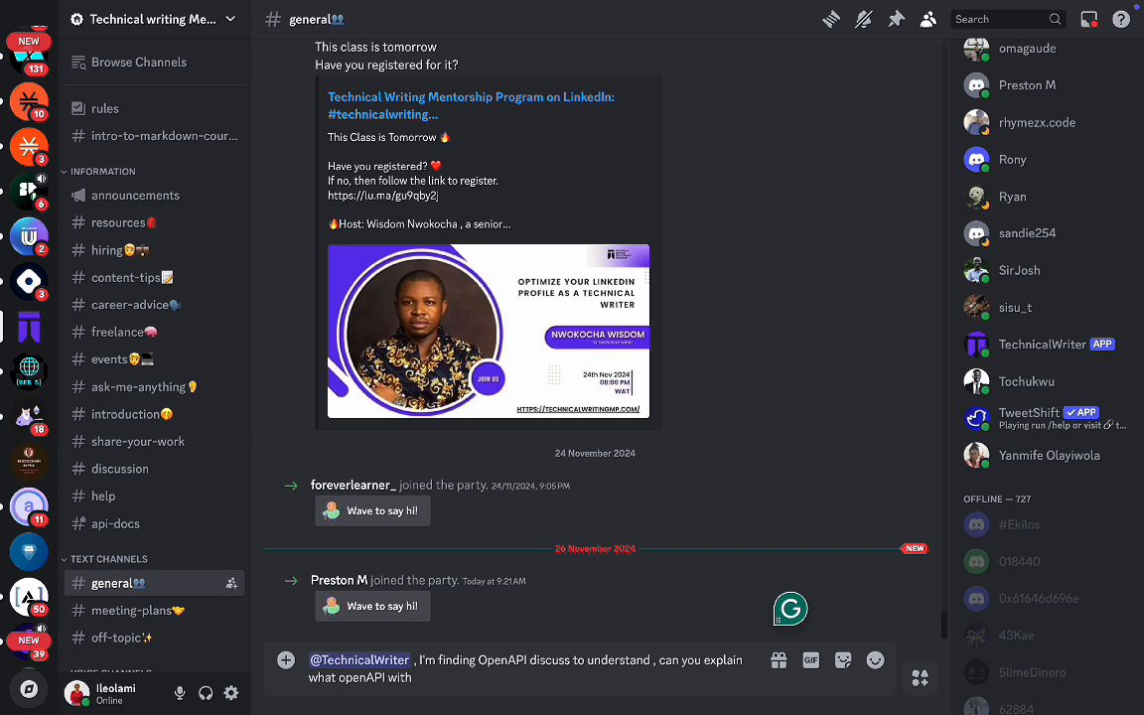
{"action": "type", "text": " example"}
{"action": "key", "text": "Return"}
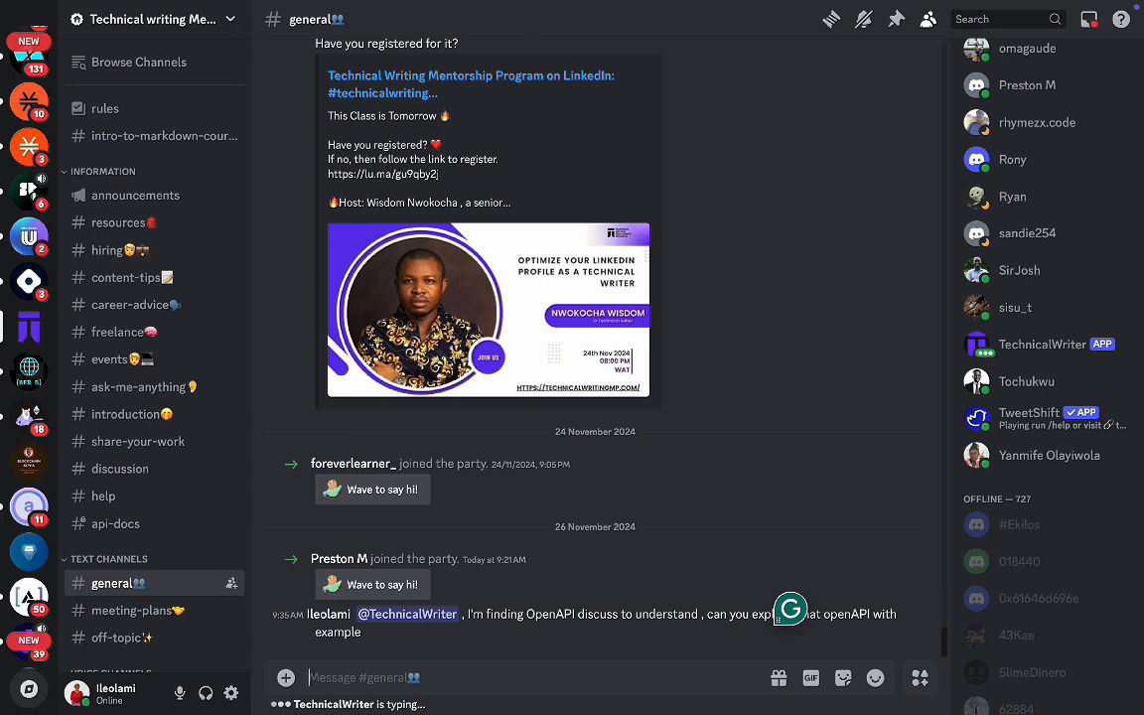
Read through TechnicalWriter's reply in the general channel, from the OpenAPI version block to the suggested follow-up questions.
{"action": "scroll", "coordinate": [574, 270], "scroll_direction": "up", "scroll_amount": 1}
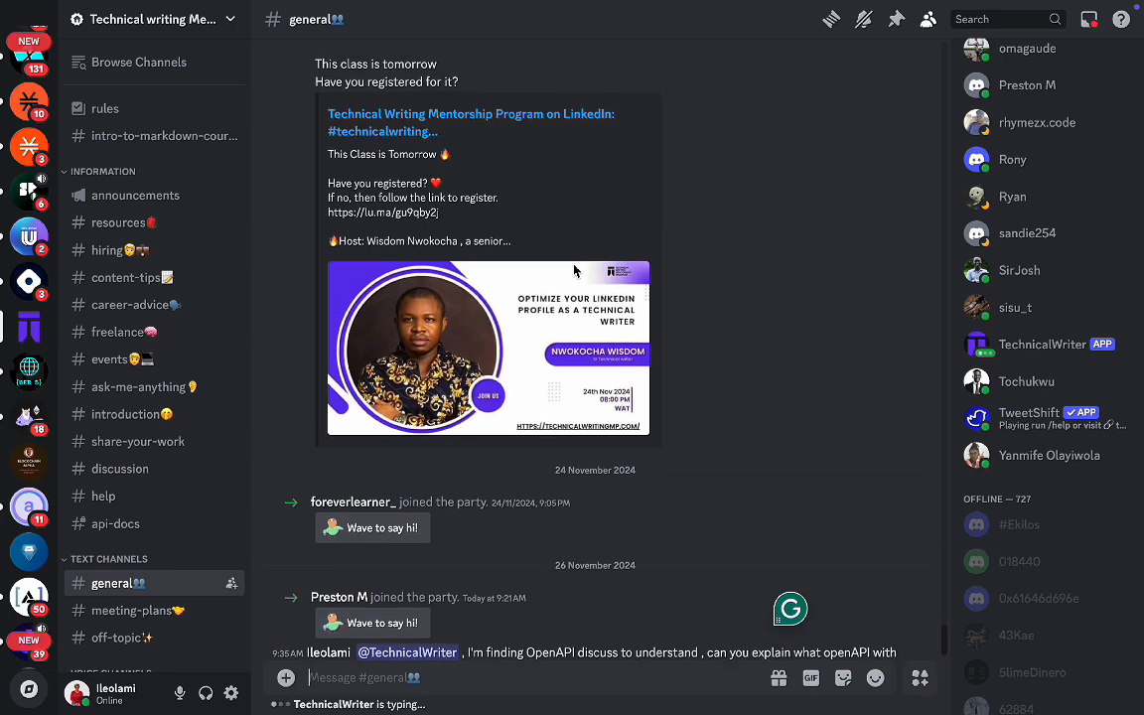
{"action": "scroll", "coordinate": [574, 270], "scroll_direction": "down", "scroll_amount": 1}
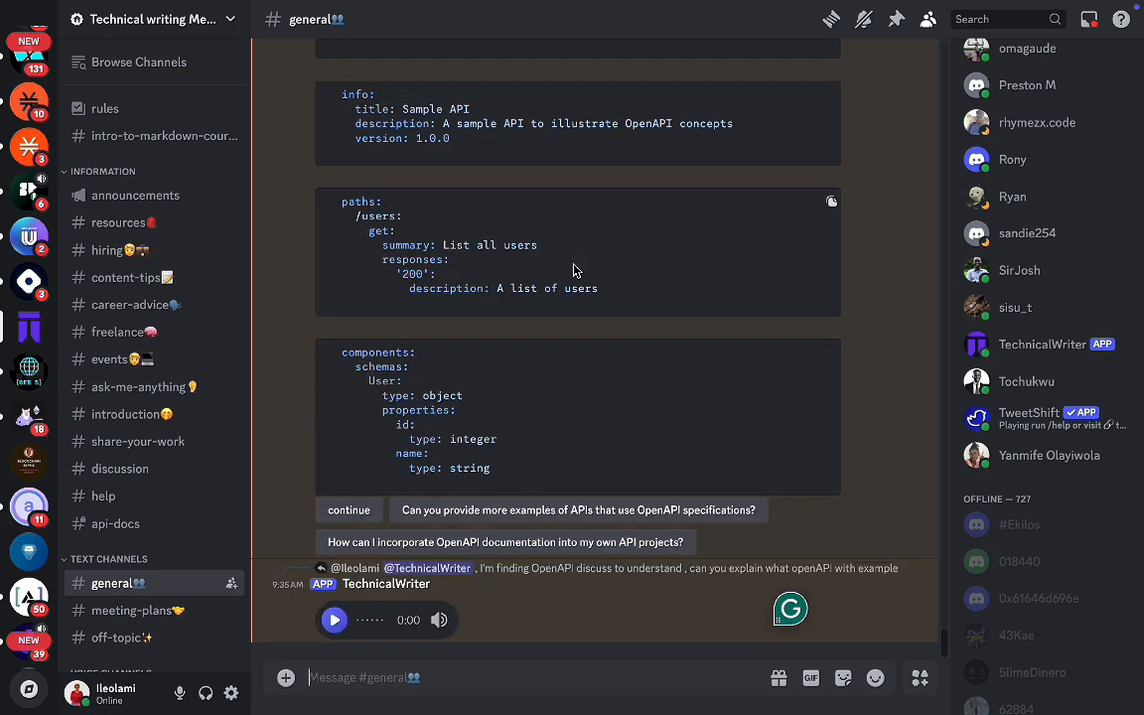
{"action": "scroll", "coordinate": [573, 270], "scroll_direction": "up", "scroll_amount": 3}
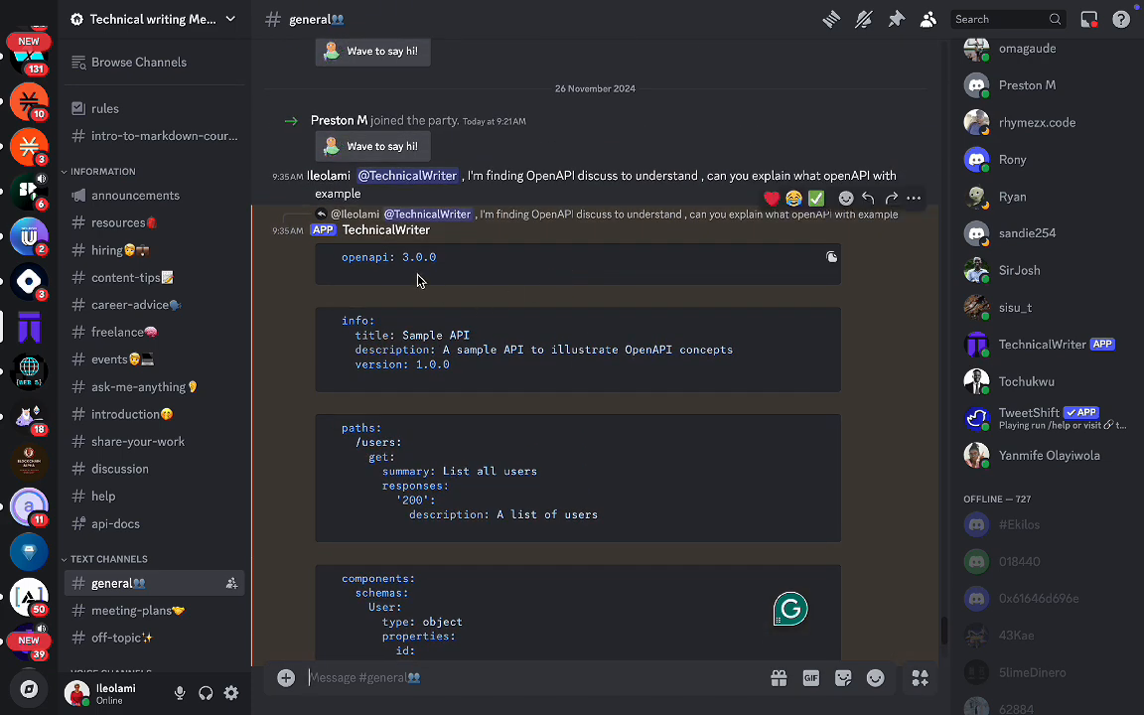
{"action": "scroll", "coordinate": [469, 327], "scroll_direction": "down", "scroll_amount": 3}
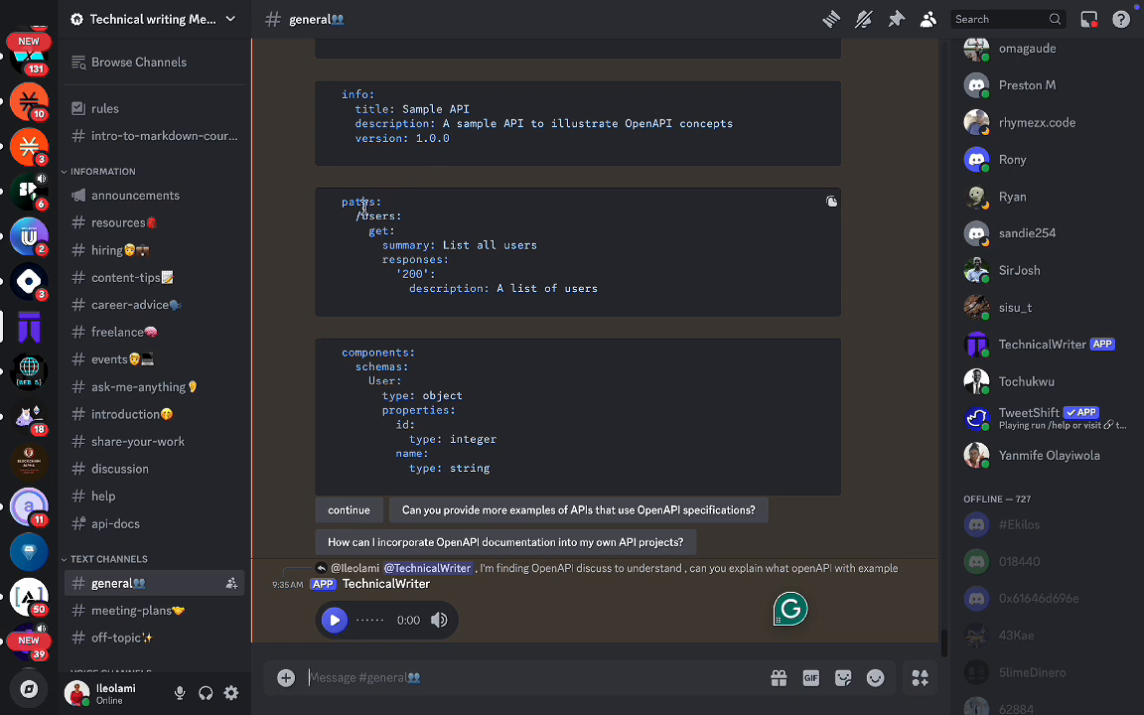
Listen to part of TechnicalWriter's audio reply, pause it, and have the bot continue its OpenAPI answer.
{"action": "left_click", "coordinate": [335, 620]}
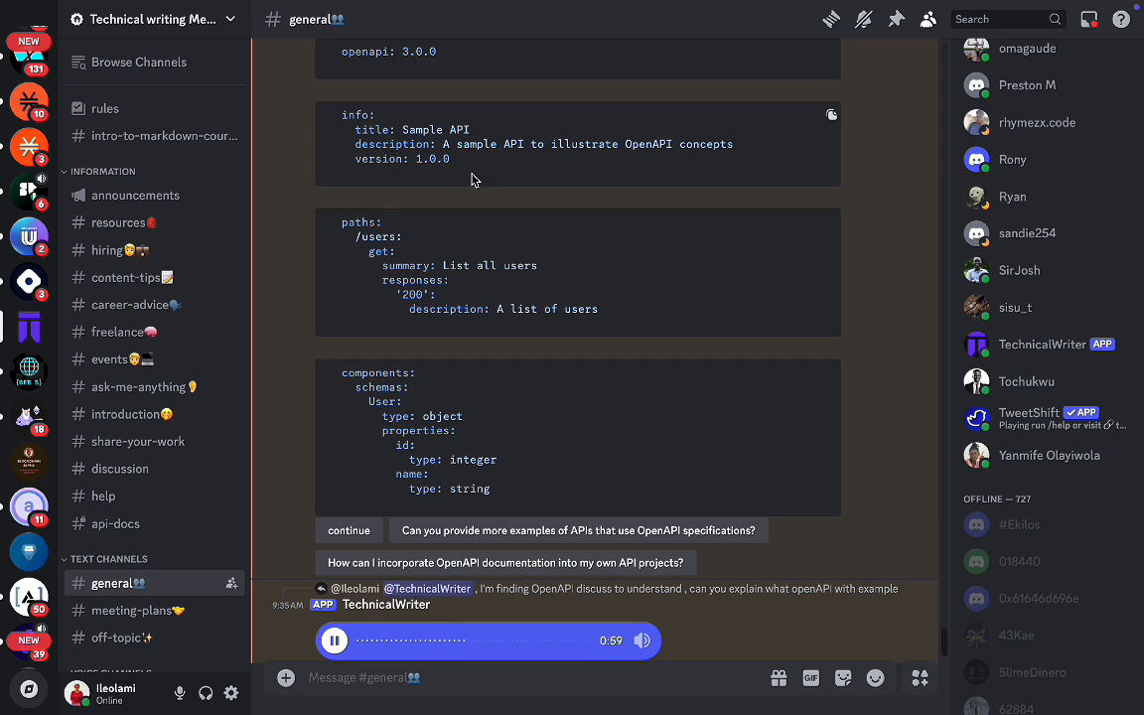
{"action": "scroll", "coordinate": [466, 265], "scroll_direction": "down", "scroll_amount": 1}
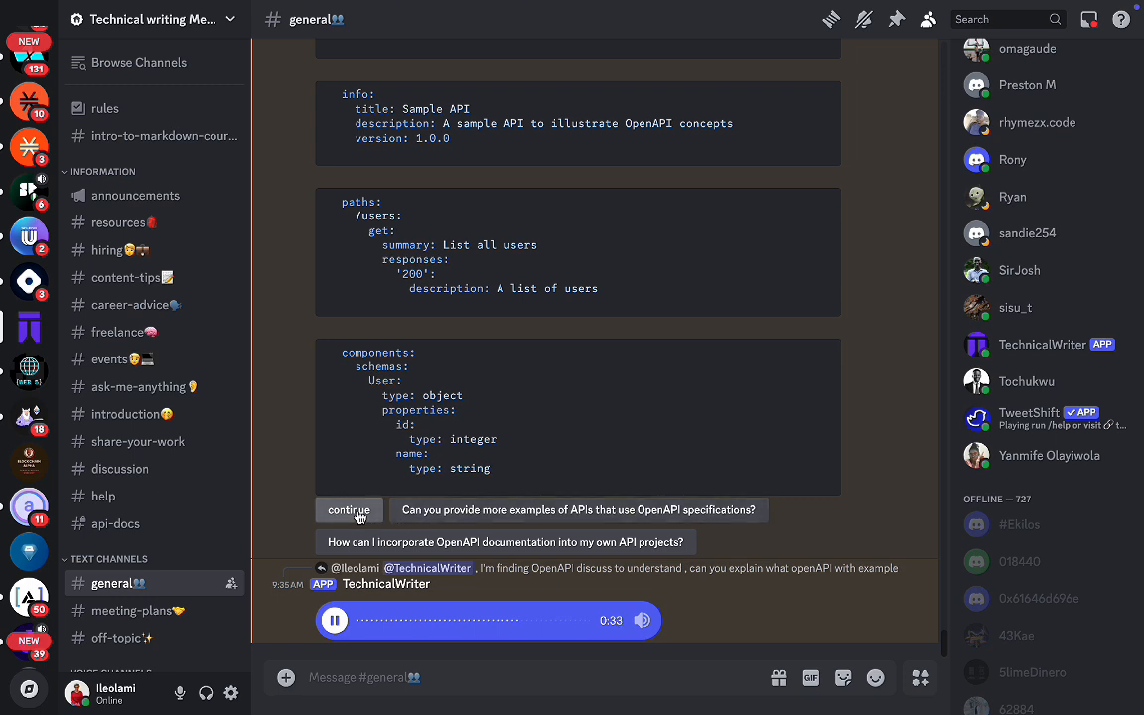
{"action": "left_click", "coordinate": [334, 620]}
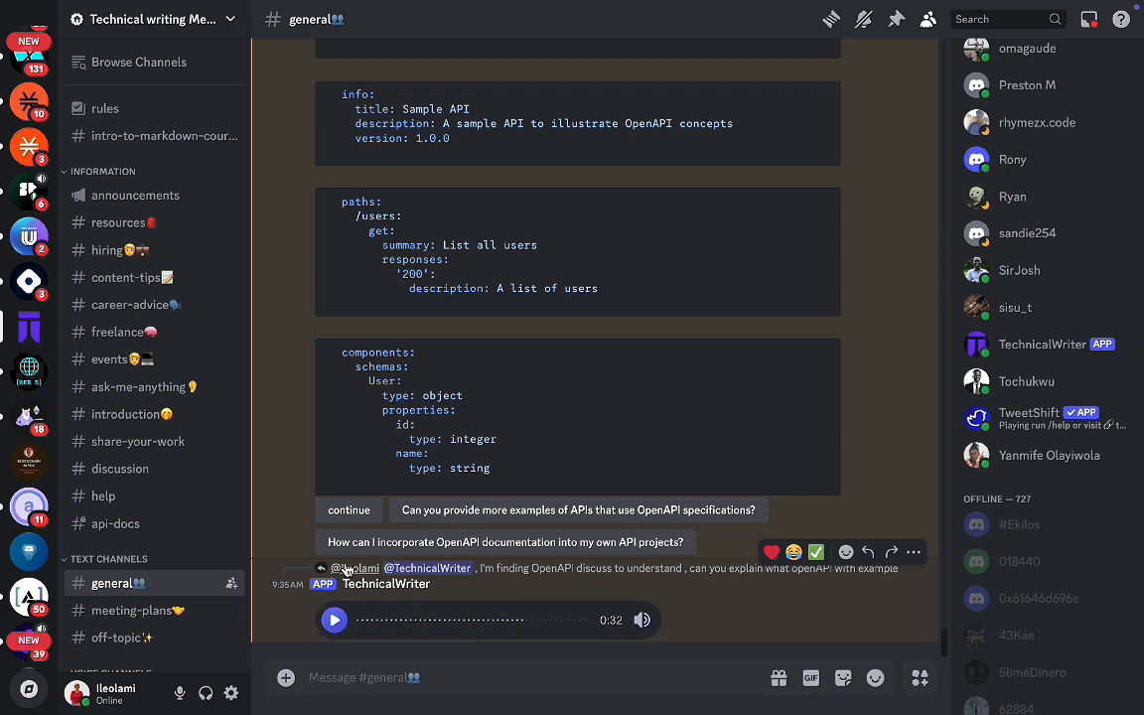
{"action": "left_click", "coordinate": [362, 514]}
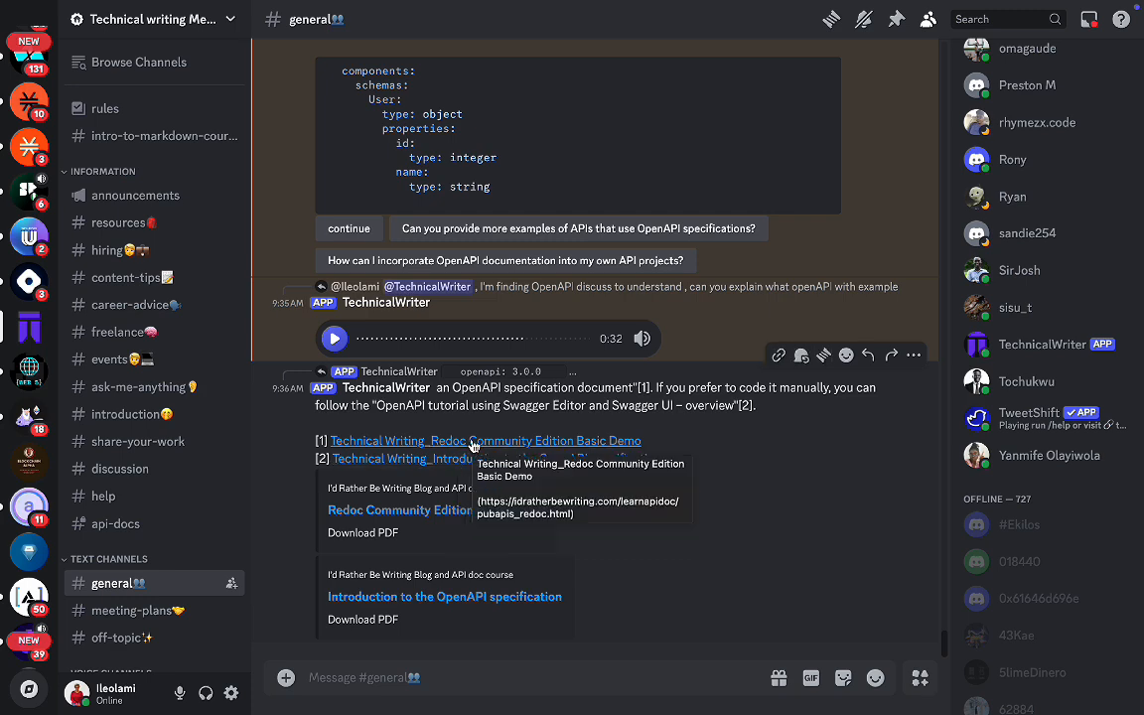
Open the direct message conversation with TechnicalWriter and send "generate an openAPI spec format for me".
{"action": "left_click", "coordinate": [501, 542]}
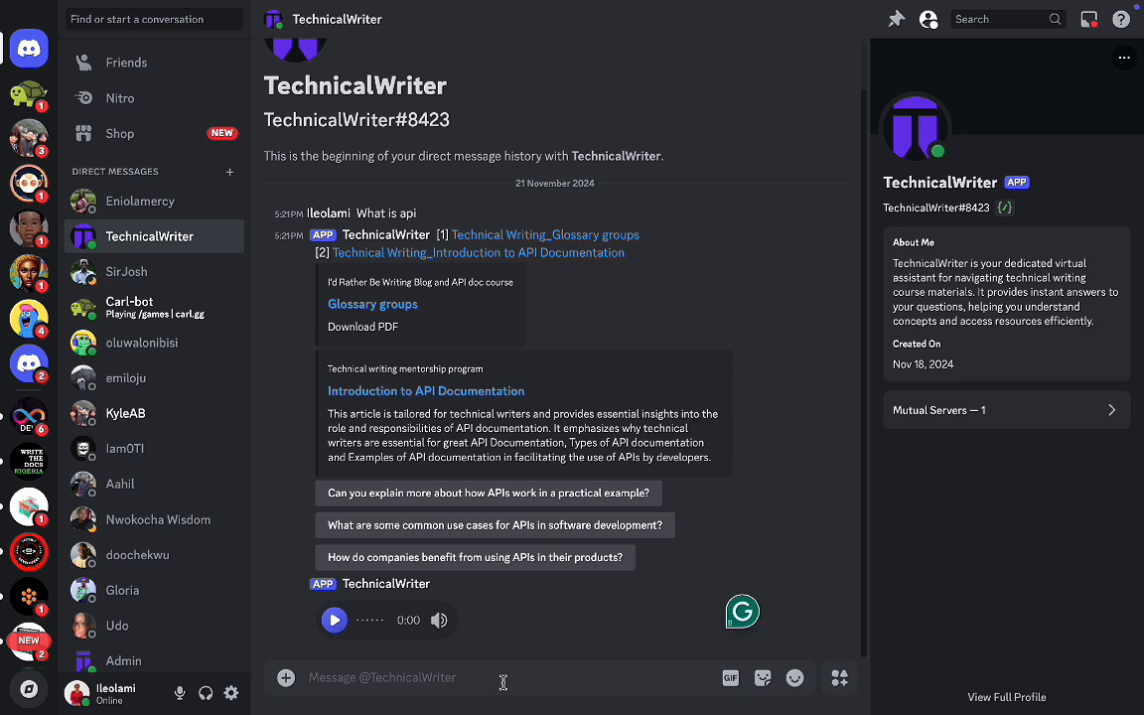
{"action": "type", "text": "ge"}
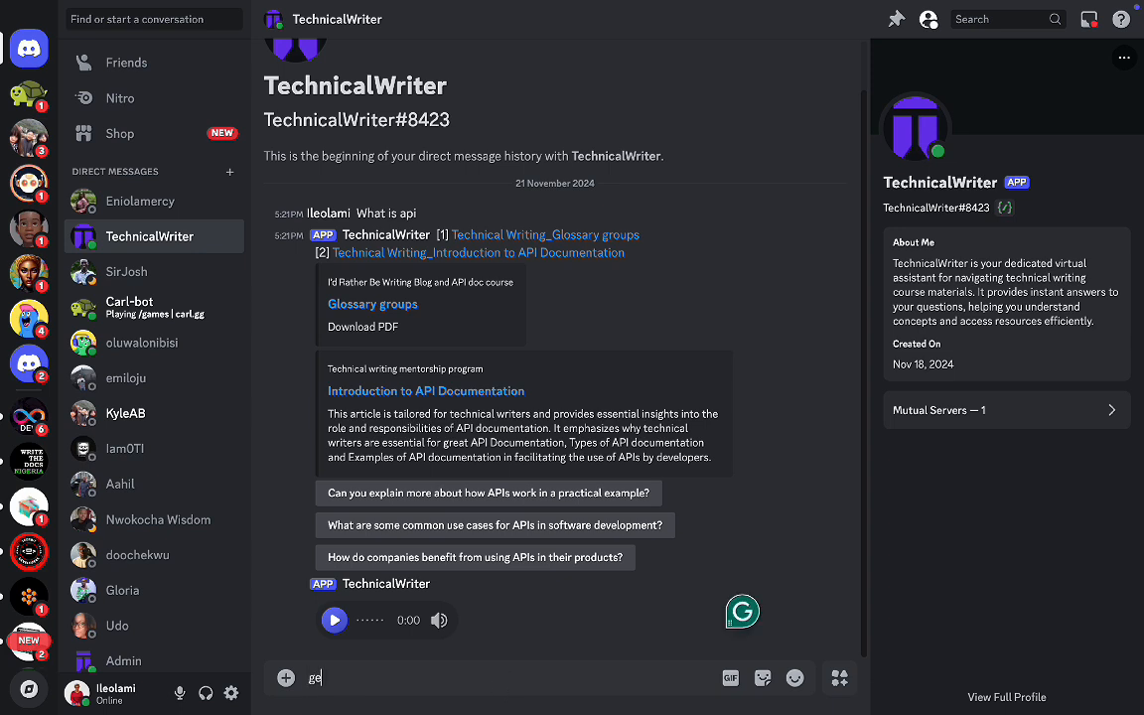
{"action": "type", "text": "nerate an openAPi"}
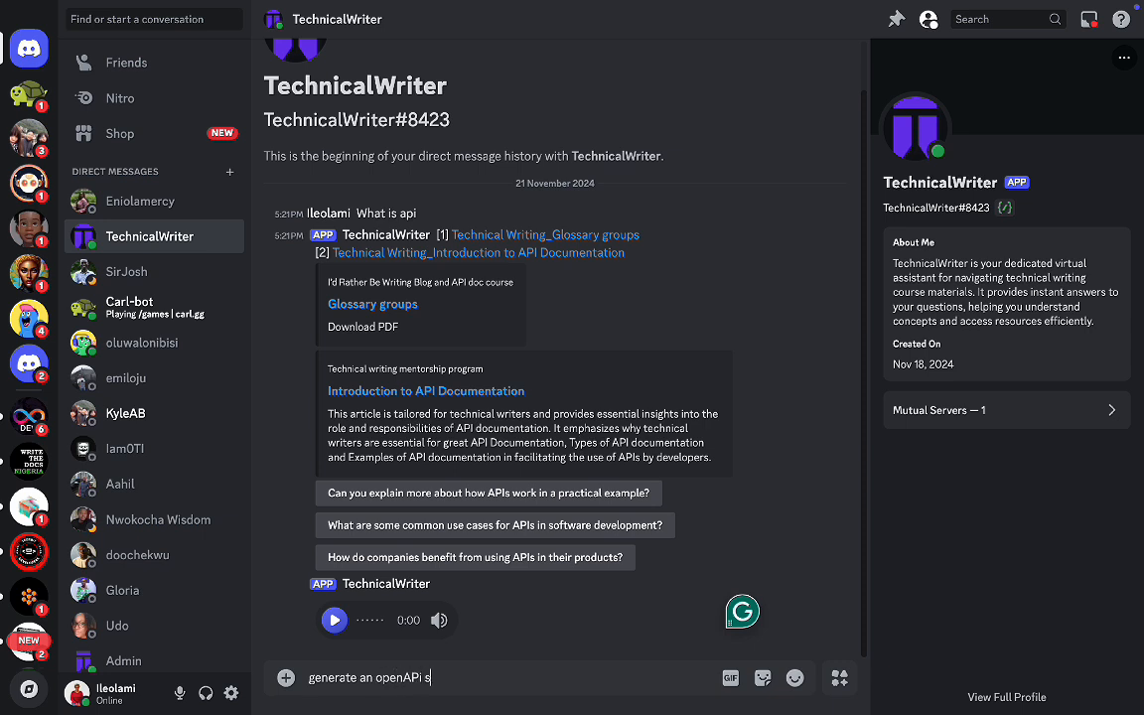
{"action": "key", "text": "BackSpace"}
{"action": "type", "text": "I spec form"}
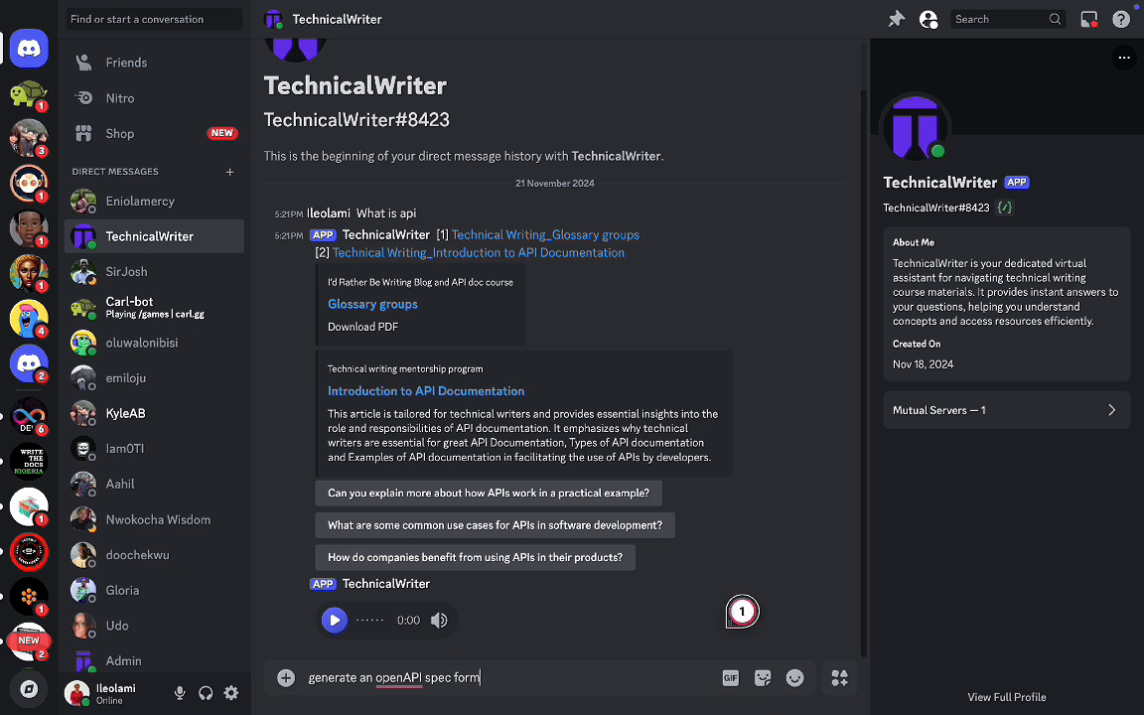
{"action": "type", "text": "at for me"}
{"action": "key", "text": "Return"}
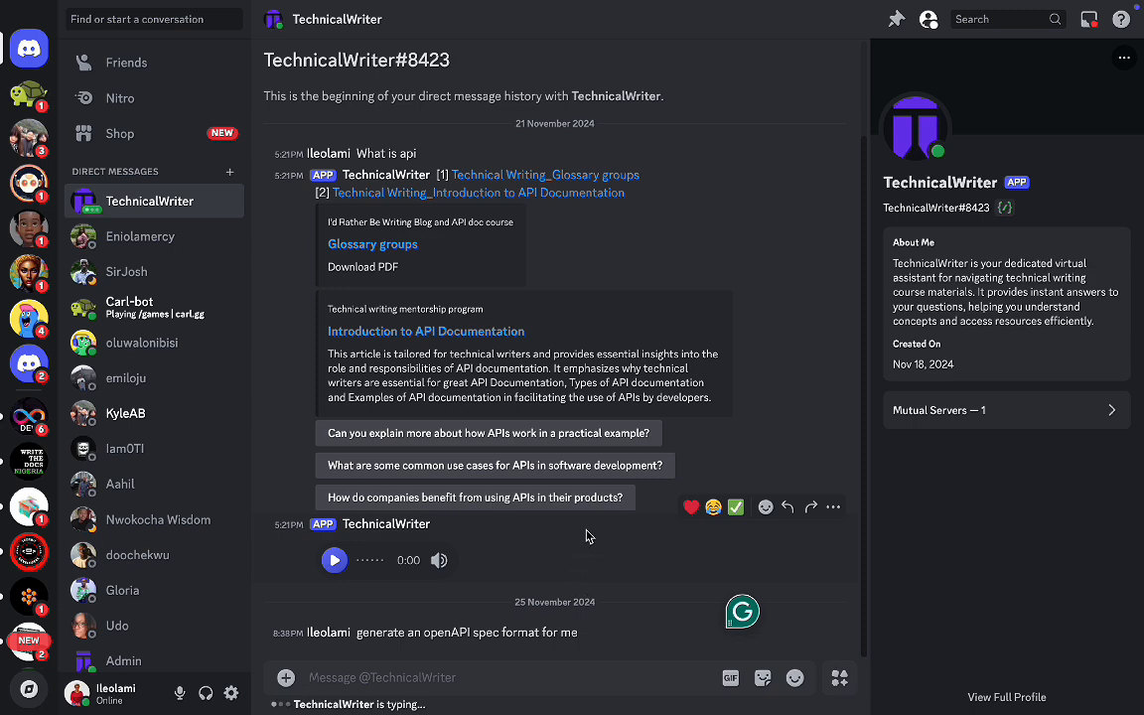
Look through the earlier direct messages and read the generated OpenAPI specification from its info section to externalDocs.
{"action": "scroll", "coordinate": [598, 509], "scroll_direction": "up", "scroll_amount": 3}
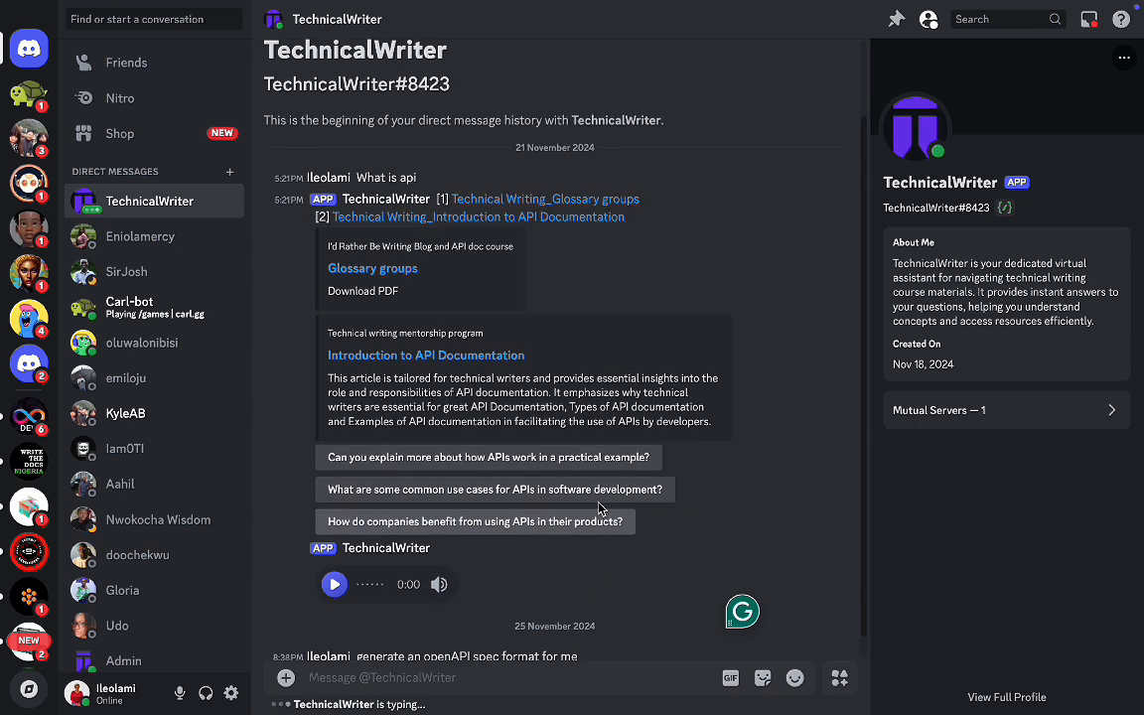
{"action": "scroll", "coordinate": [598, 502], "scroll_direction": "down", "scroll_amount": 3}
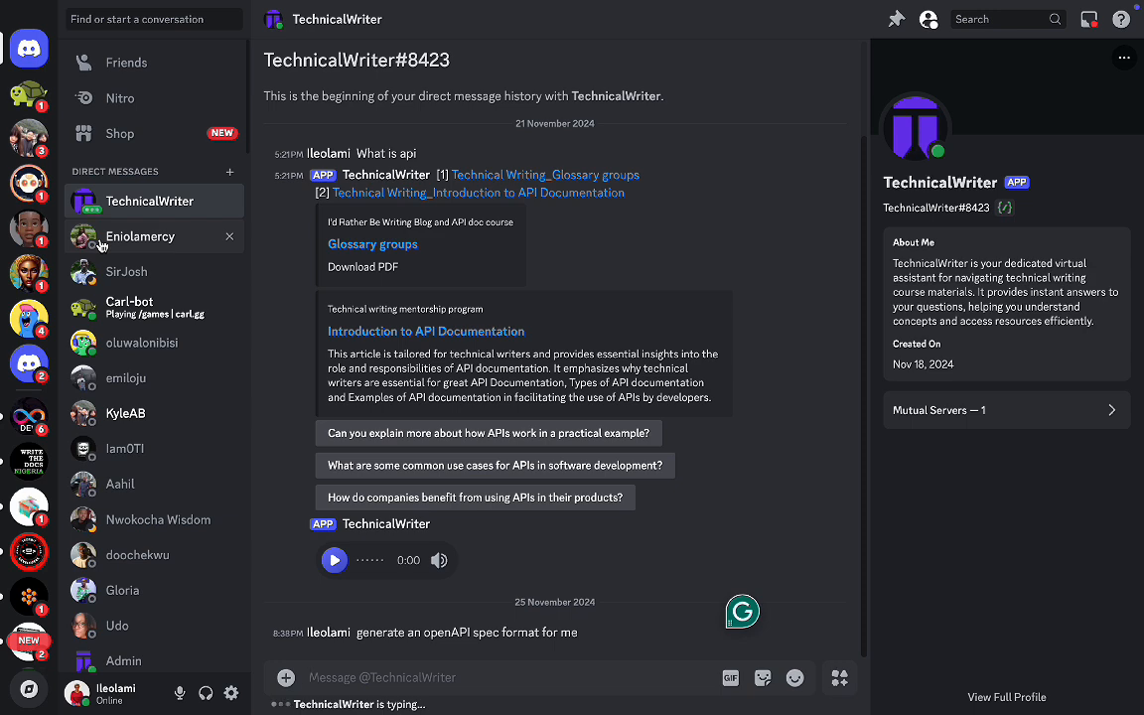
{"action": "scroll", "coordinate": [121, 382], "scroll_direction": "down", "scroll_amount": 5}
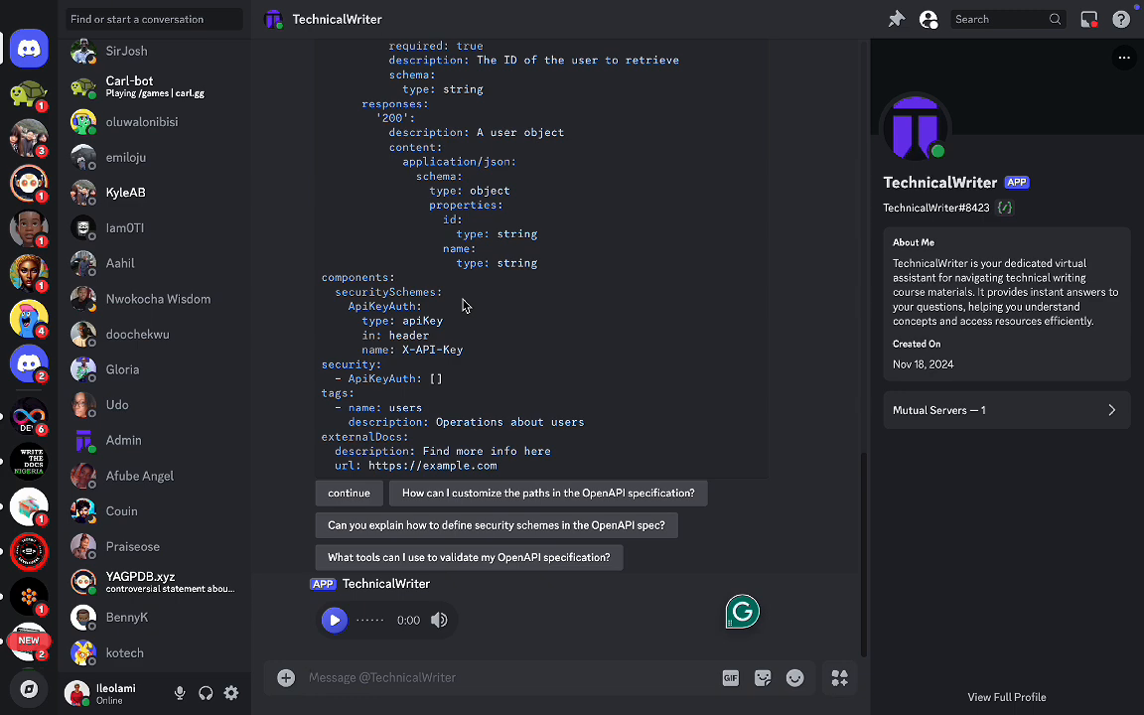
{"action": "scroll", "coordinate": [462, 306], "scroll_direction": "up", "scroll_amount": 1}
{"action": "scroll", "coordinate": [461, 306], "scroll_direction": "up", "scroll_amount": 8}
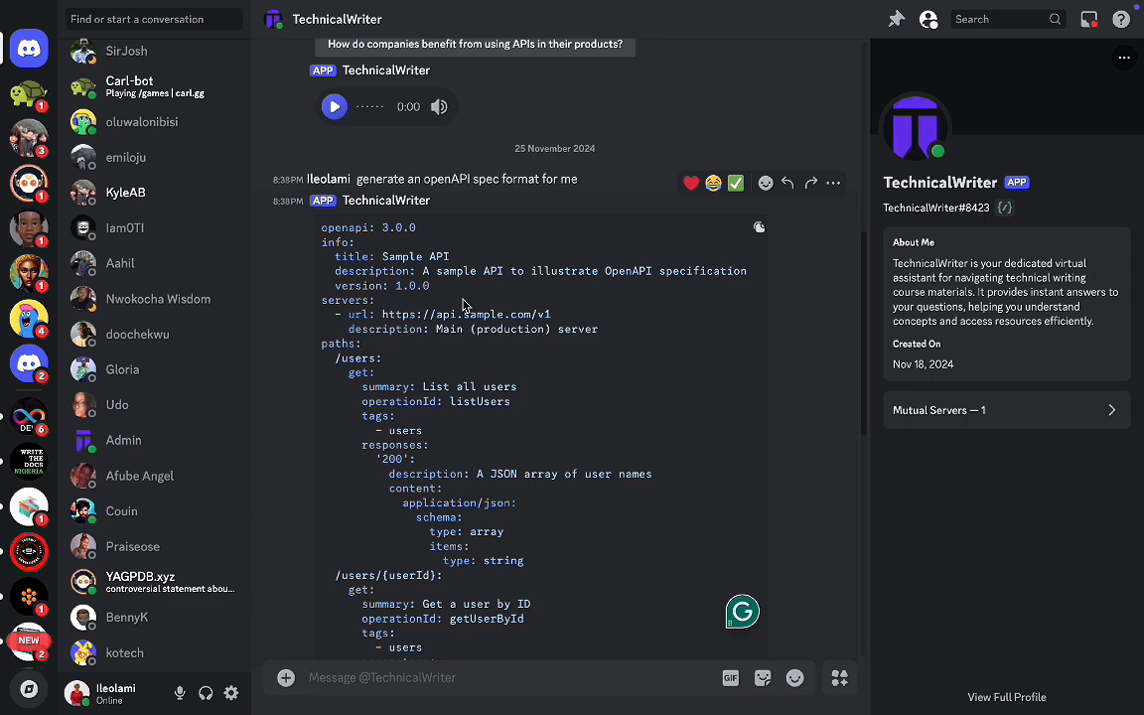
{"action": "scroll", "coordinate": [462, 306], "scroll_direction": "down", "scroll_amount": 1}
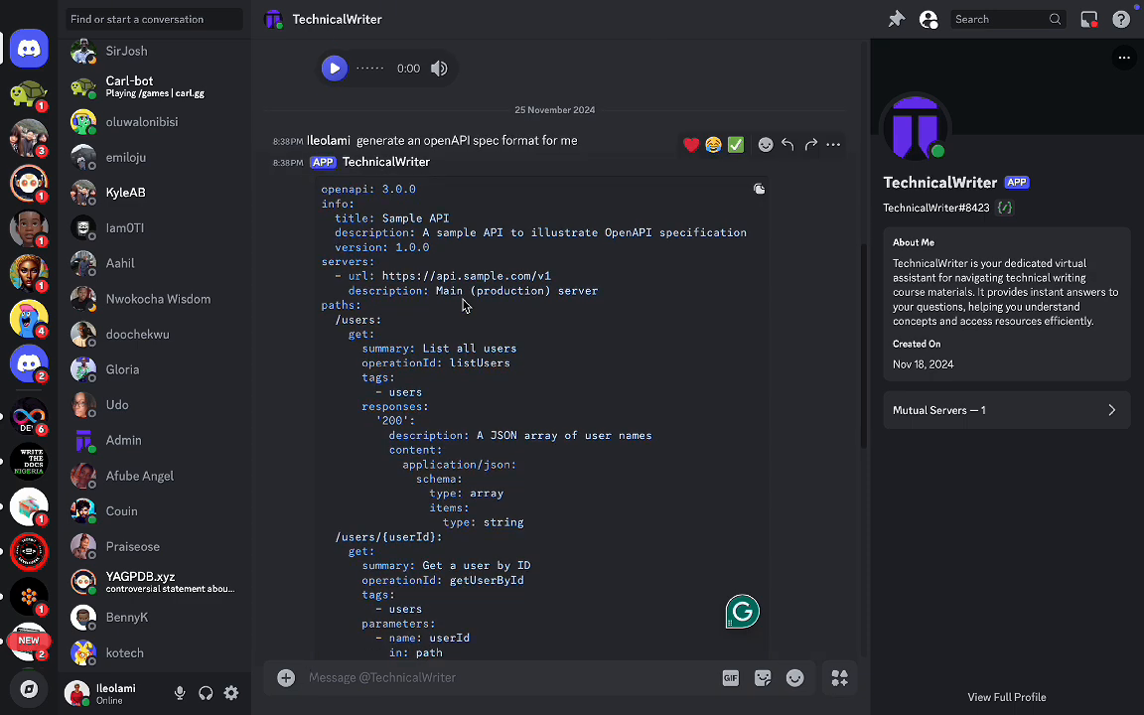
{"action": "scroll", "coordinate": [462, 306], "scroll_direction": "down", "scroll_amount": 8}
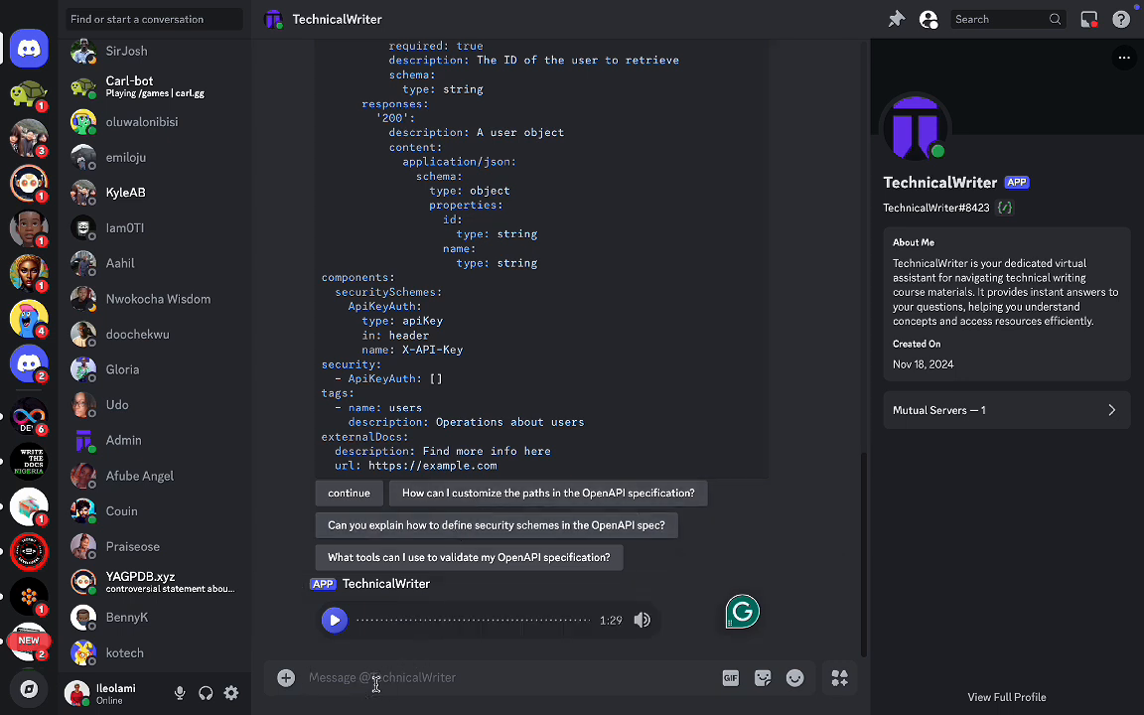
Recheck the paths in the generated specification and send TechnicalWriter the message "can you explain each path for me".
{"action": "type", "text": "can you"}
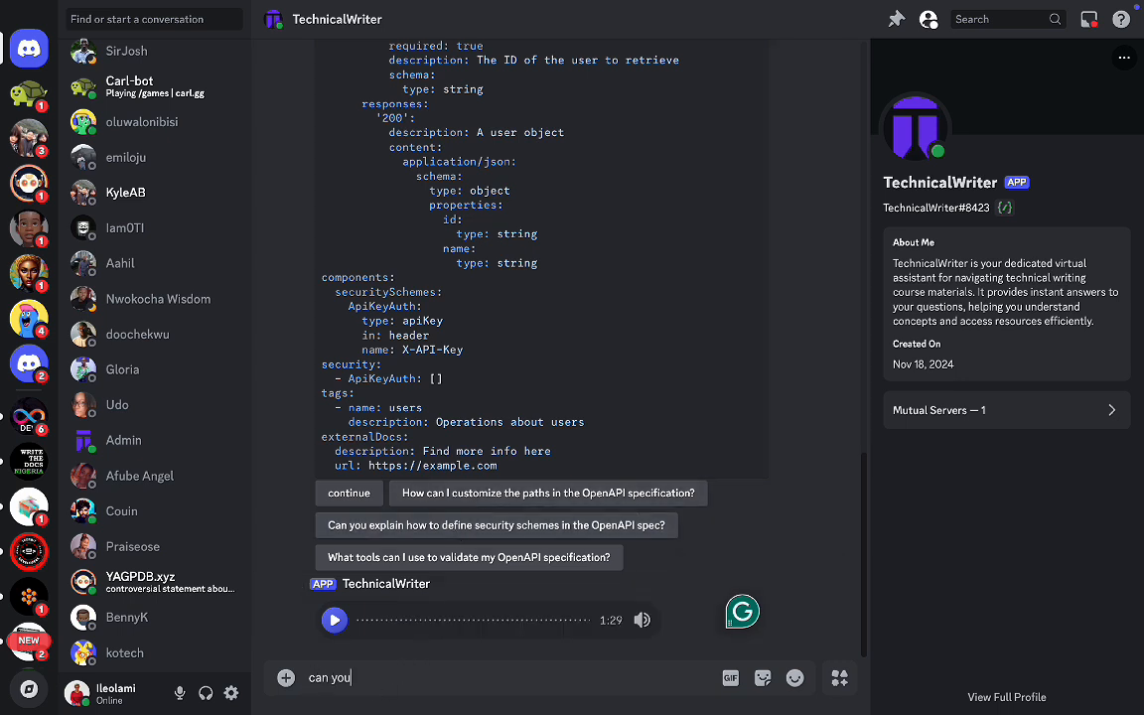
{"action": "type", "text": " explain each"}
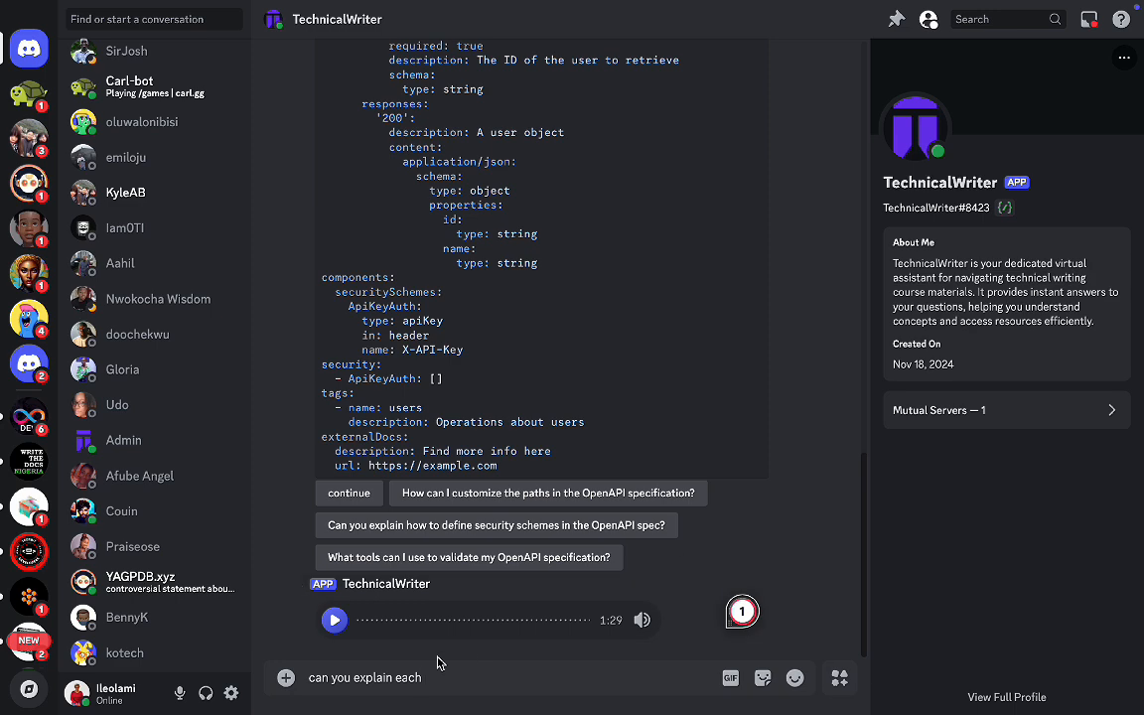
{"action": "scroll", "coordinate": [442, 492], "scroll_direction": "up", "scroll_amount": 4}
{"action": "scroll", "coordinate": [471, 476], "scroll_direction": "up", "scroll_amount": 3}
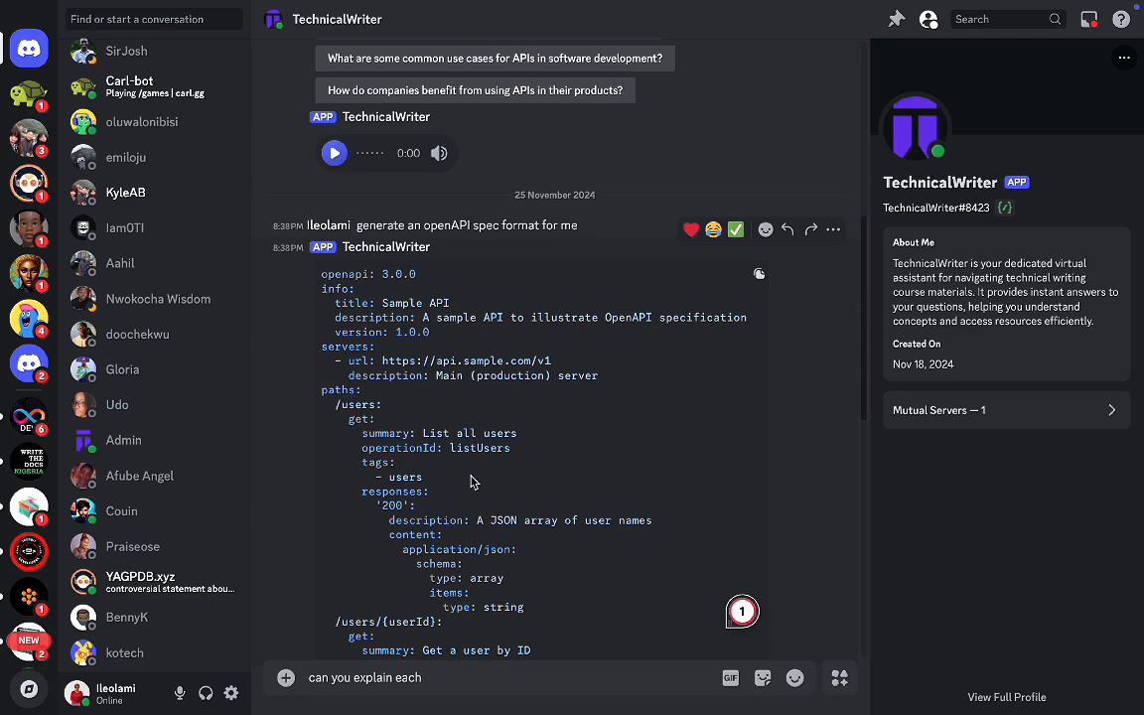
{"action": "scroll", "coordinate": [470, 480], "scroll_direction": "down", "scroll_amount": 7}
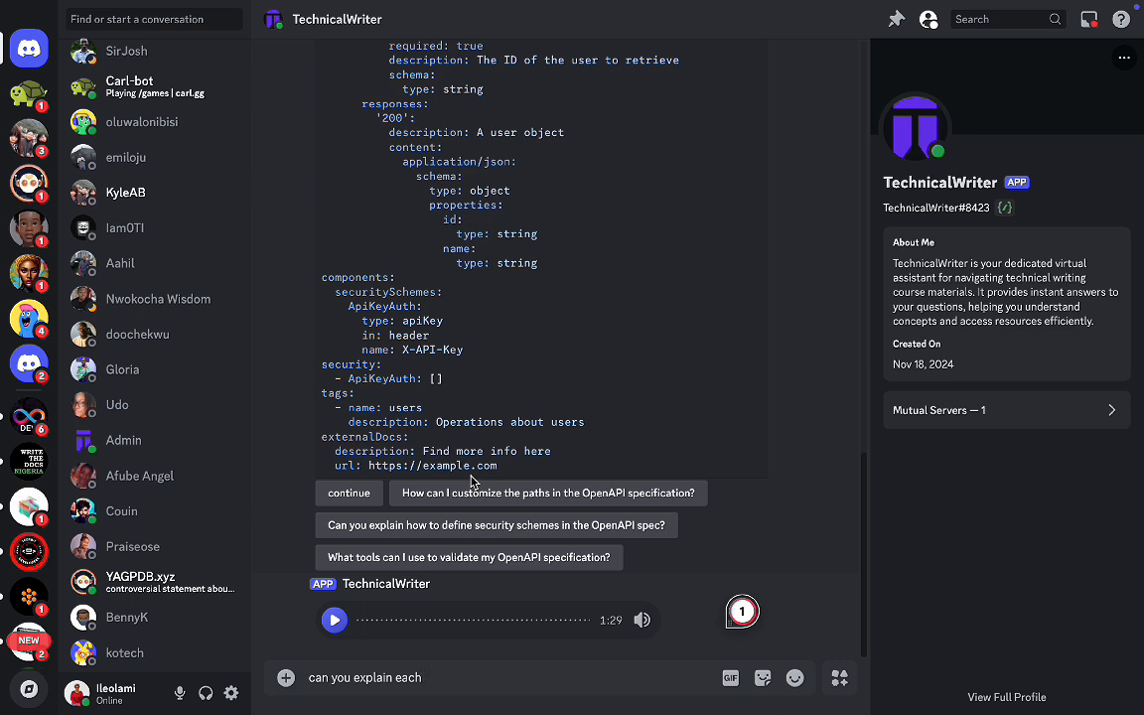
{"action": "type", "text": "path for me"}
{"action": "key", "text": "Return"}
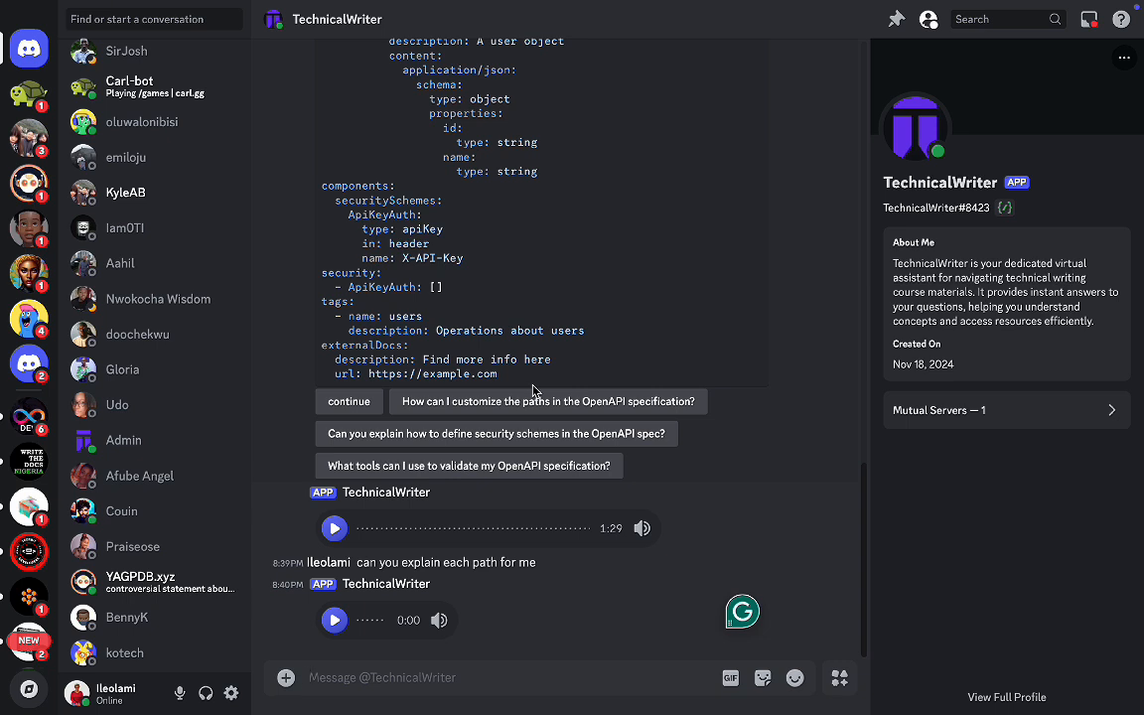
{"action": "key", "text": "super+shift+5"}
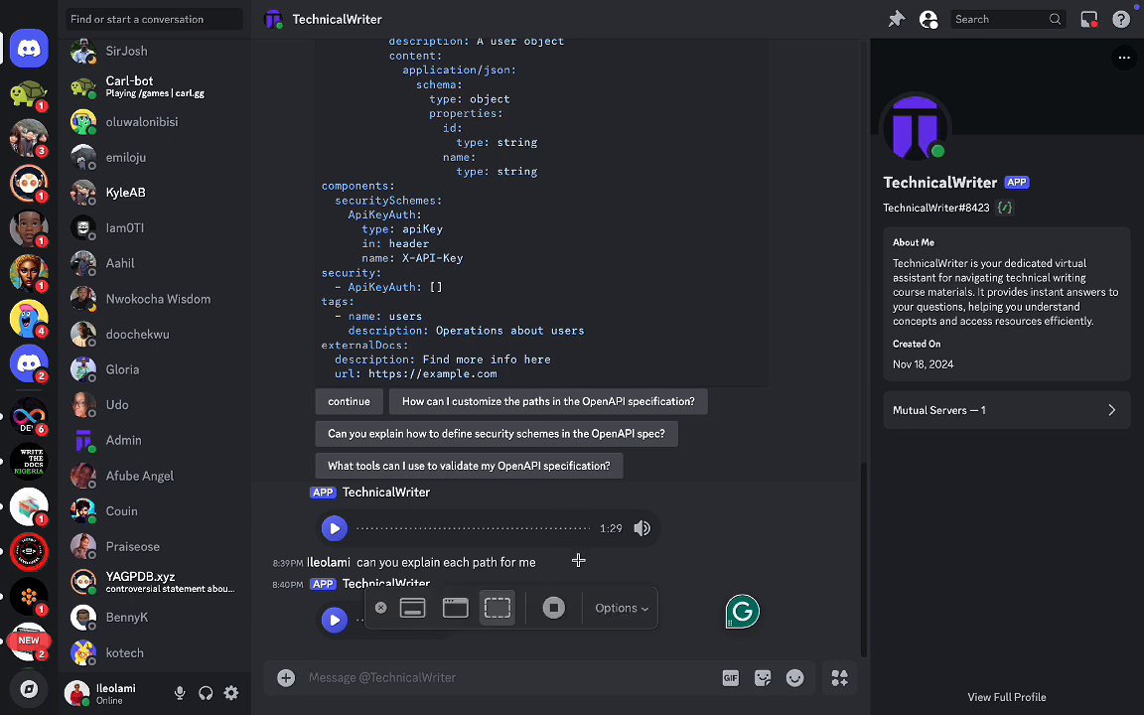